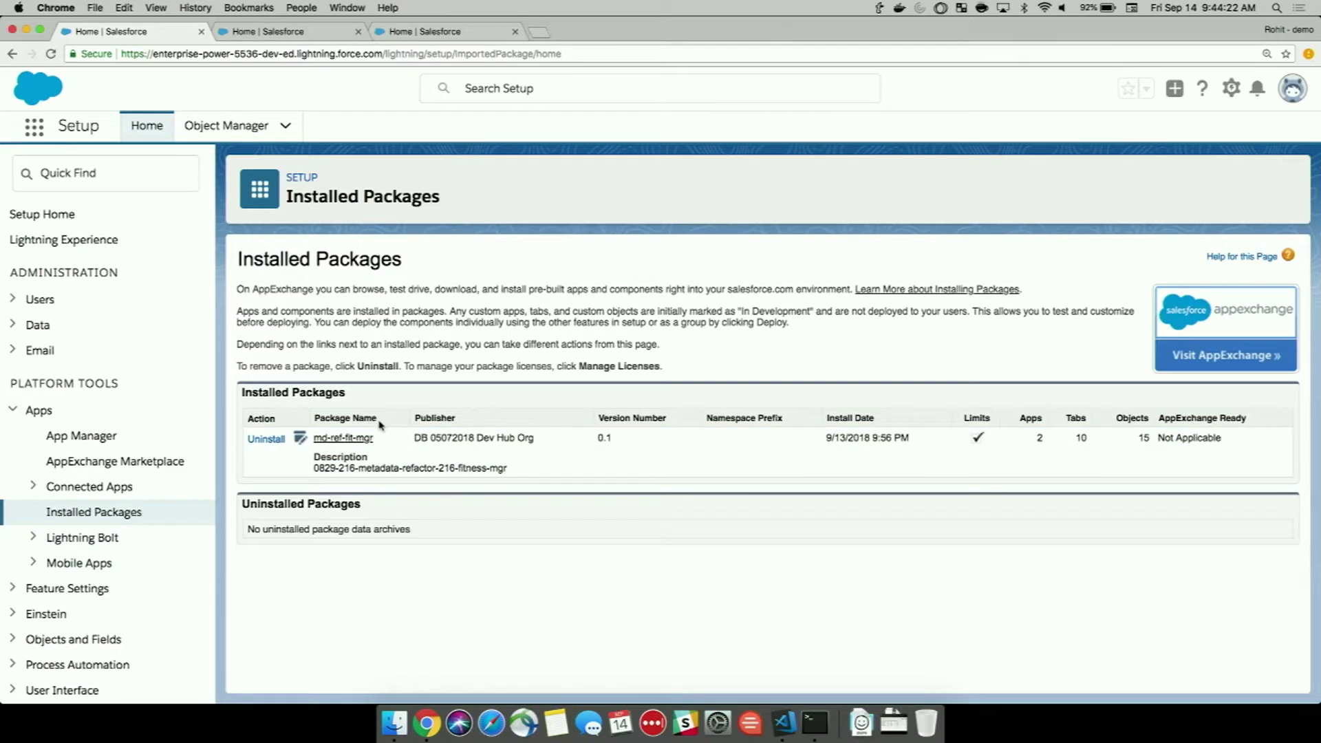
List all components of md-ref-fit-mgr 0.1 and scroll through them looking for Recipe items.
left_click(351, 440)
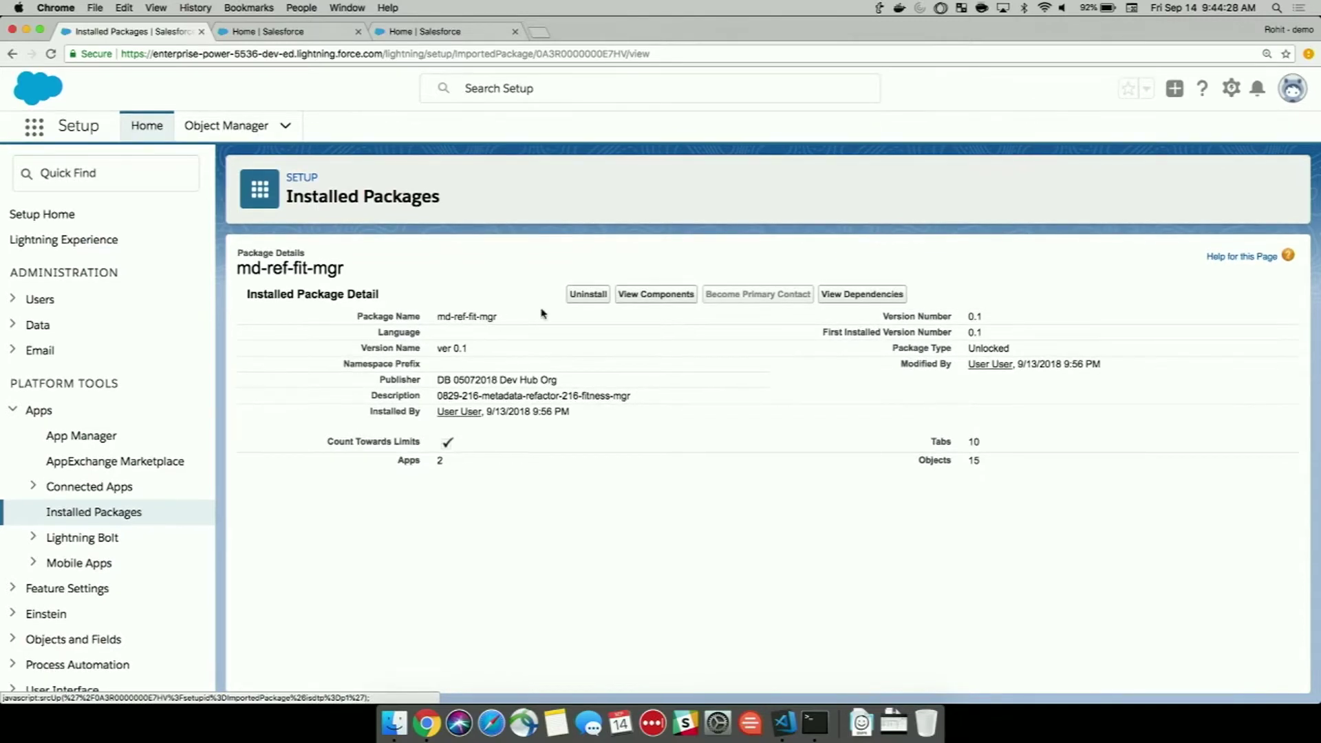
left_click(660, 296)
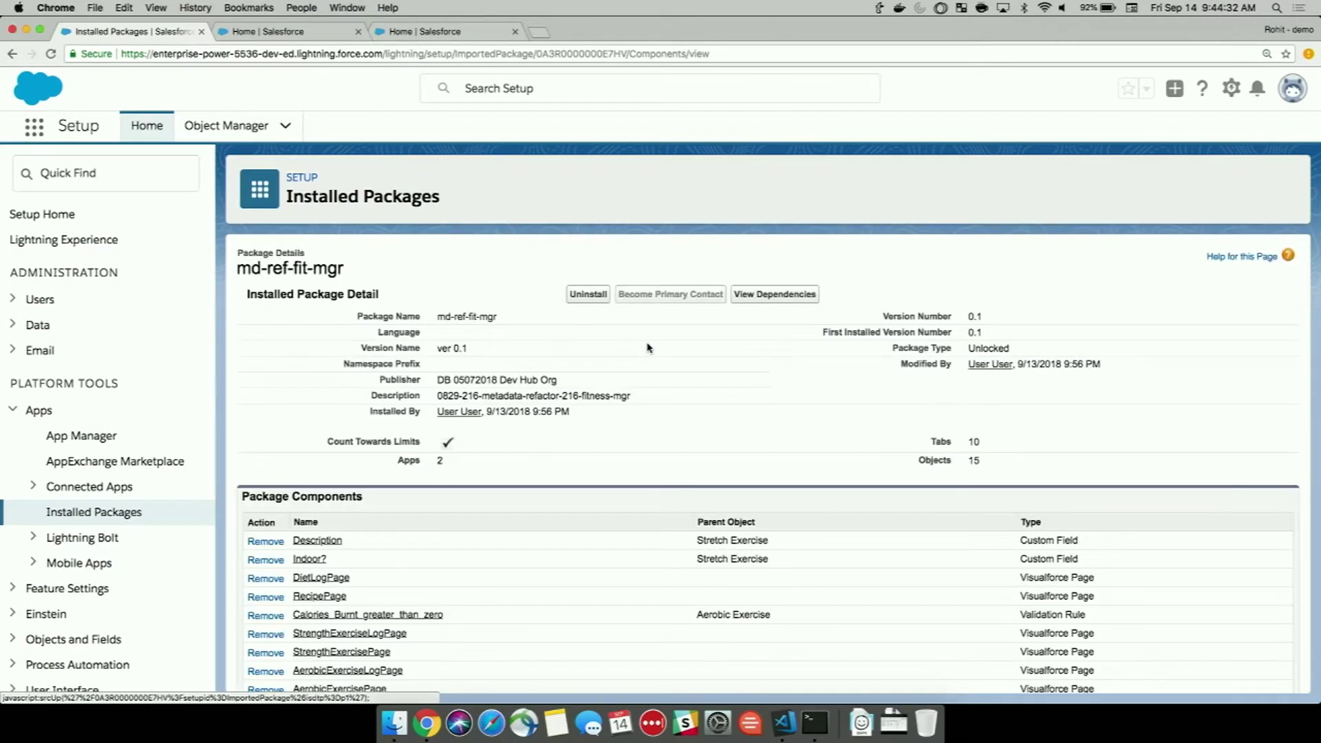
scroll(647, 347, "down", 3)
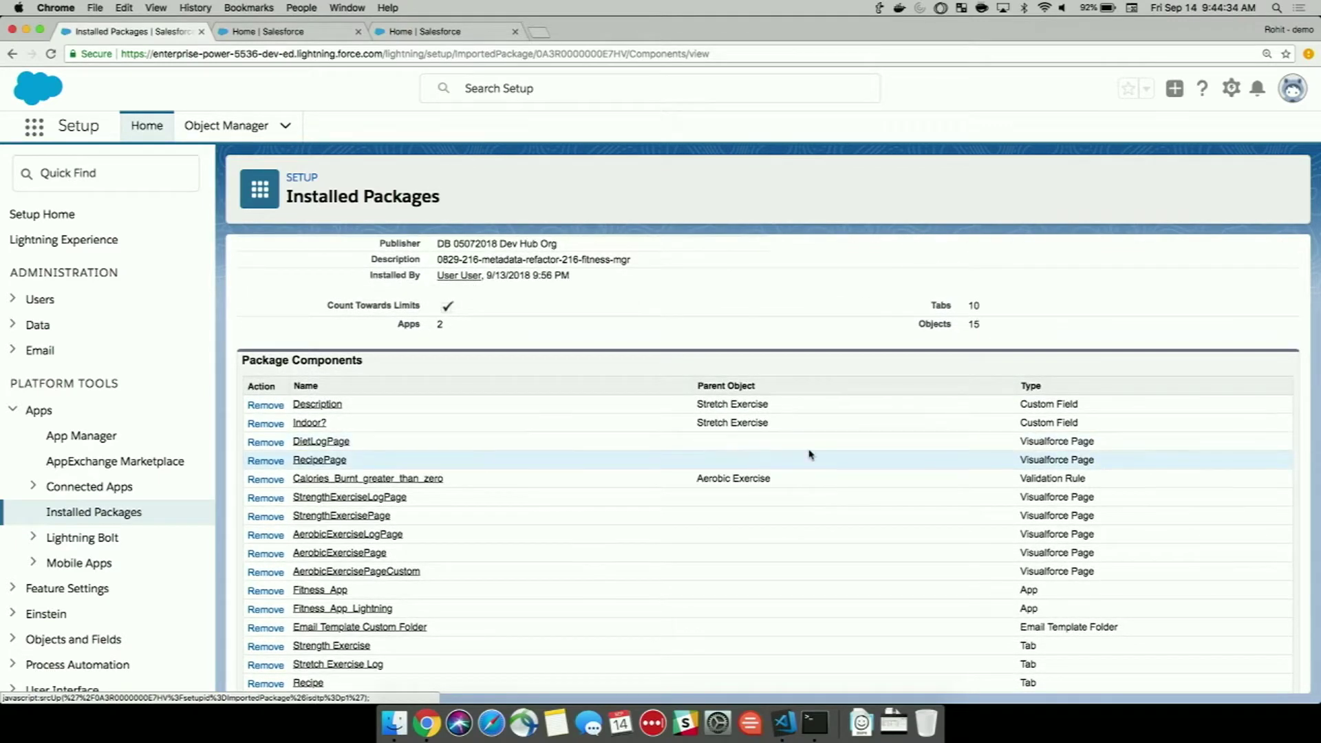
scroll(810, 454, "down", 5)
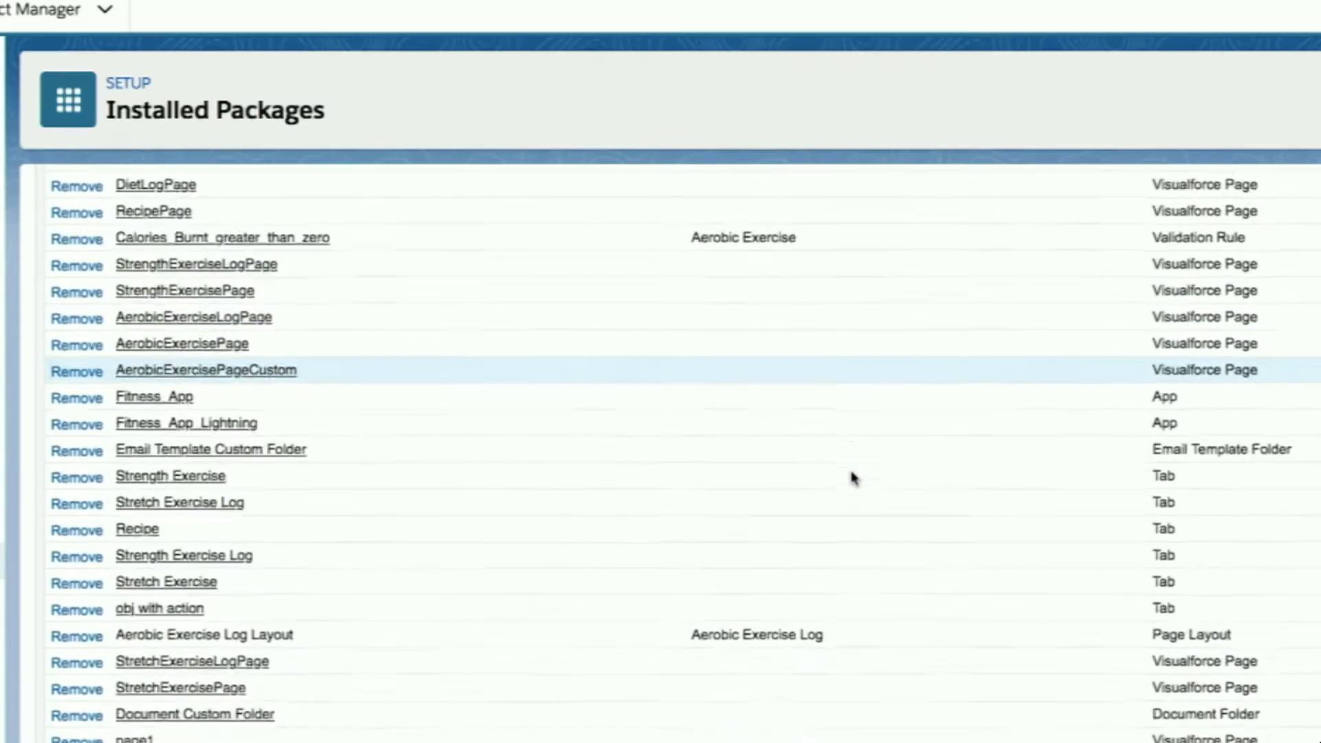
scroll(853, 477, "down", 5)
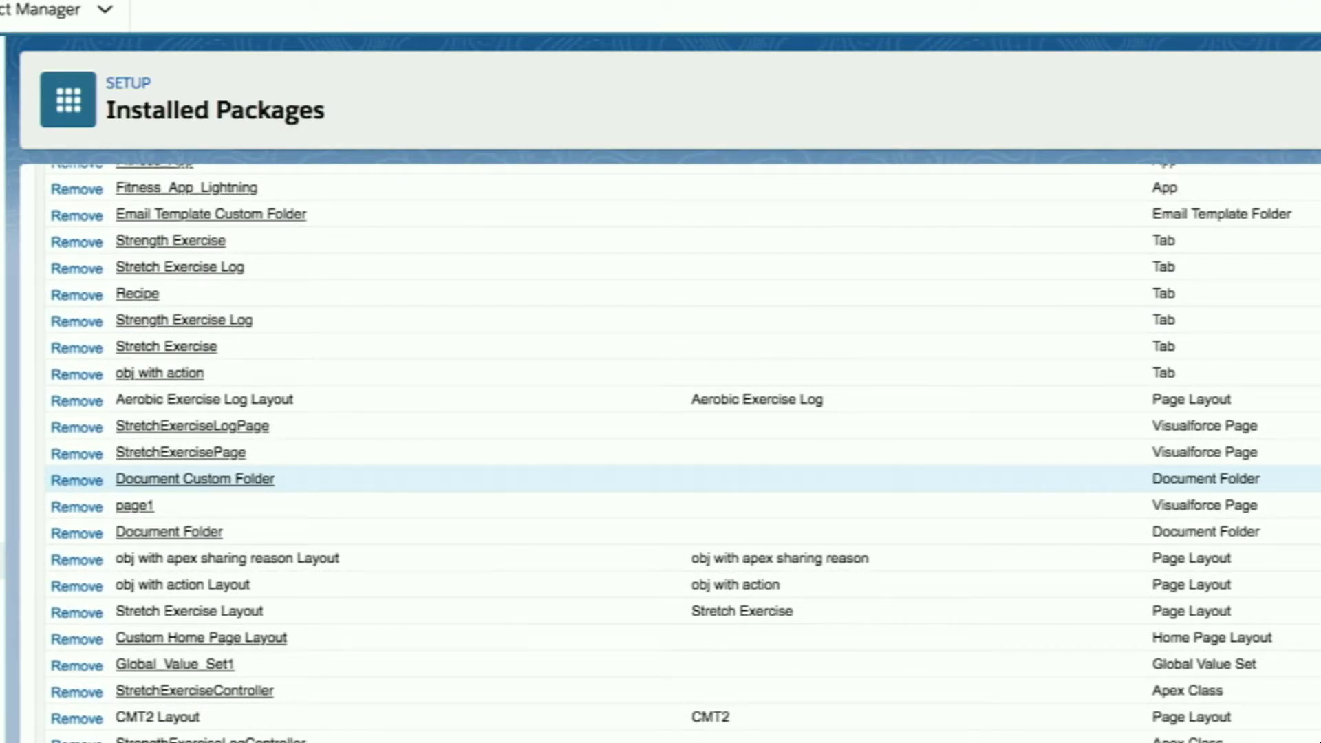
scroll(852, 474, "down", 10)
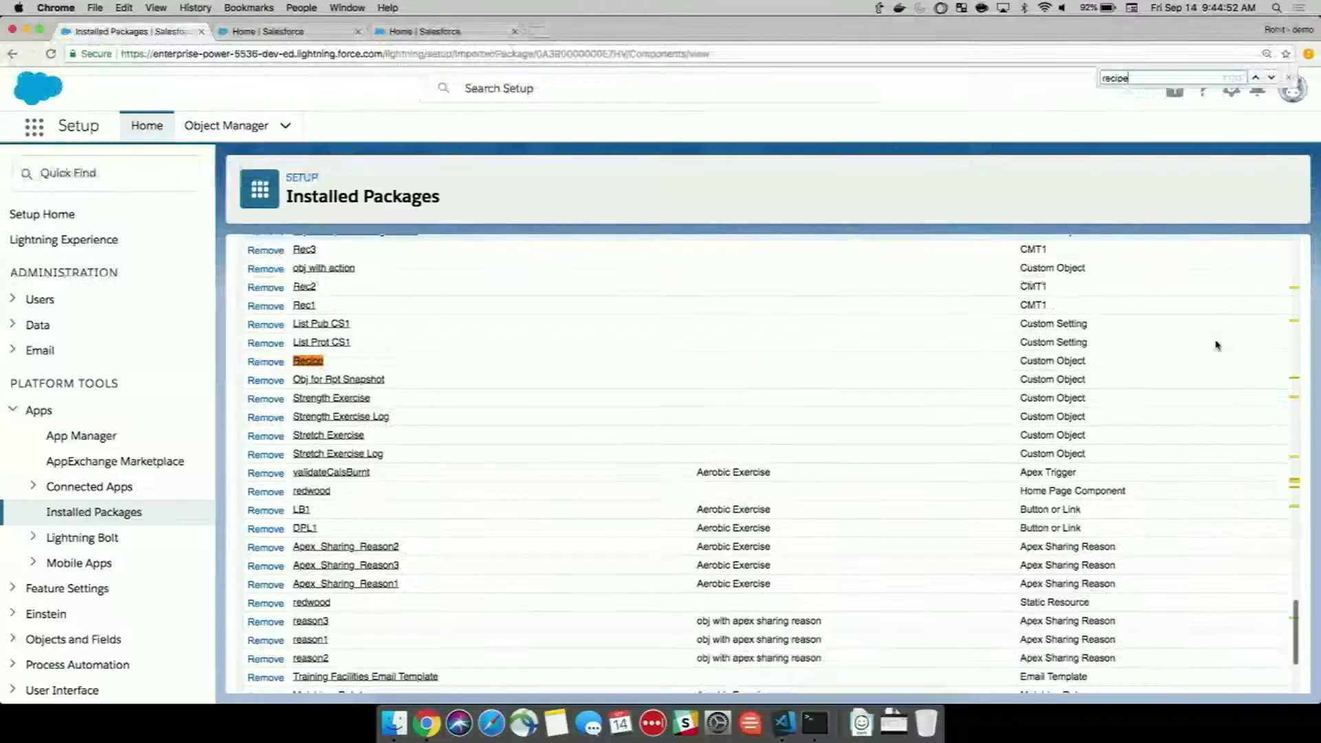
scroll(1216, 346, "up", 10)
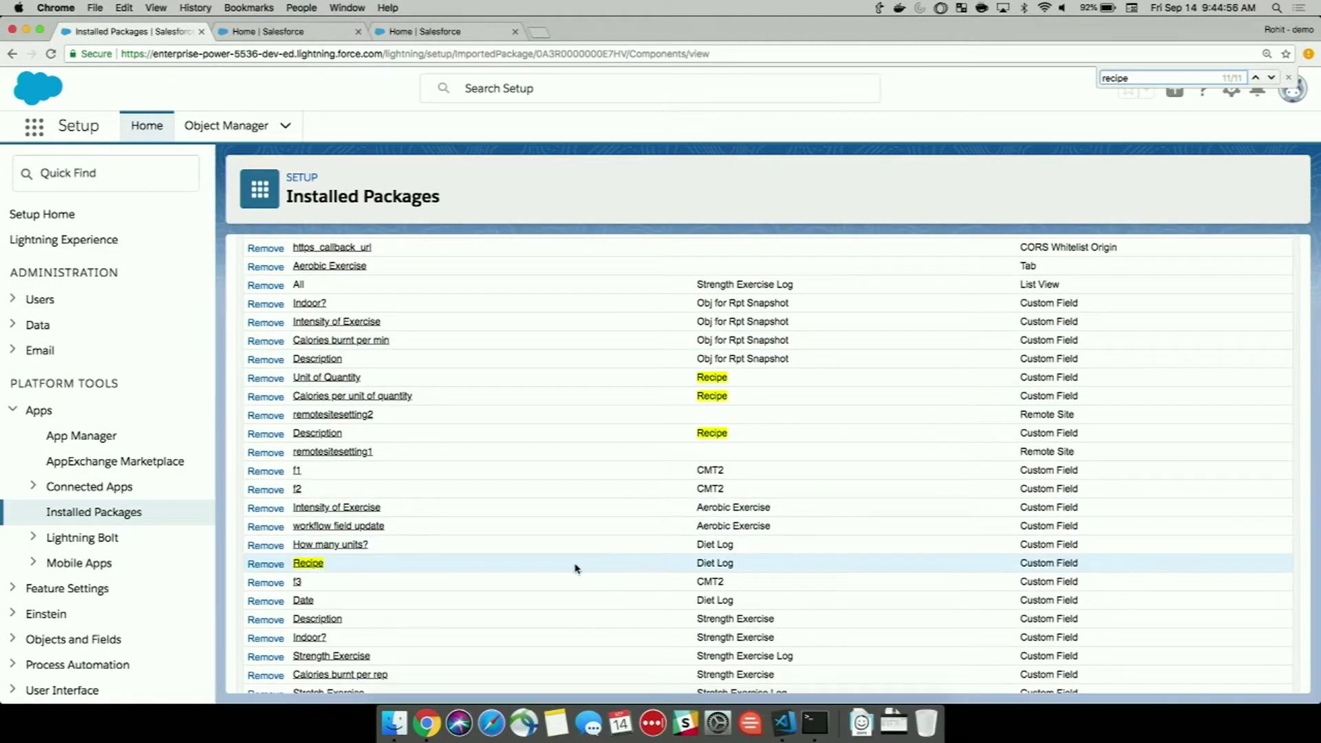
scroll(575, 568, "up", 3)
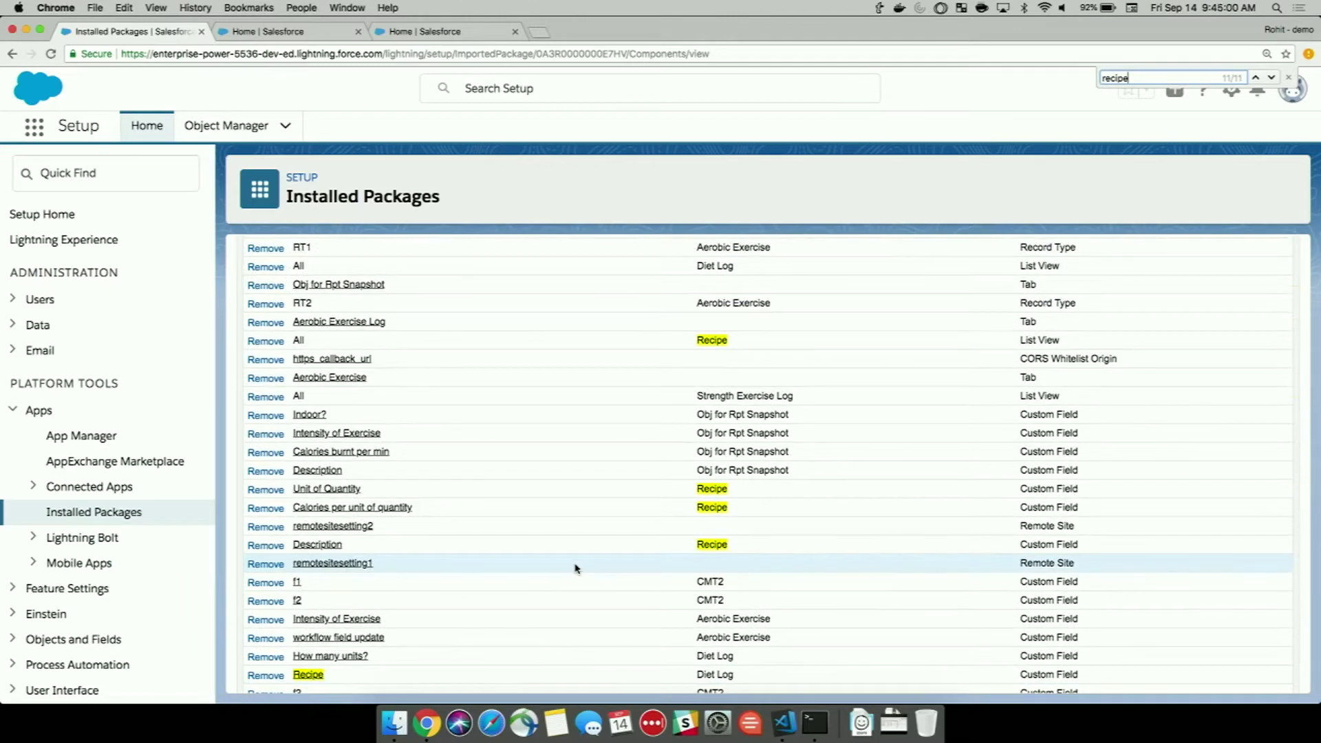
scroll(575, 568, "up", 1)
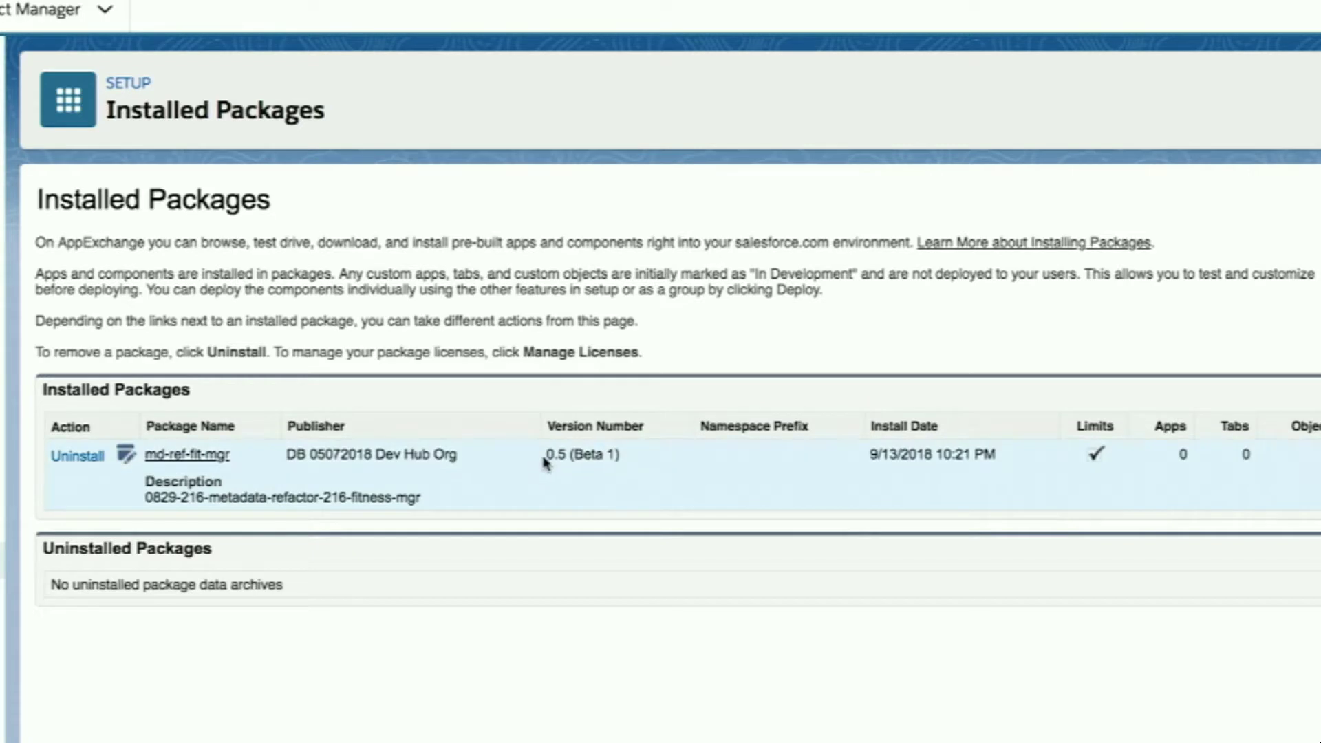
Highlight md-ref-fit-mgr's 0.5 version and list the package's components.
left_click_drag(545, 458, 568, 456)
left_click(196, 456)
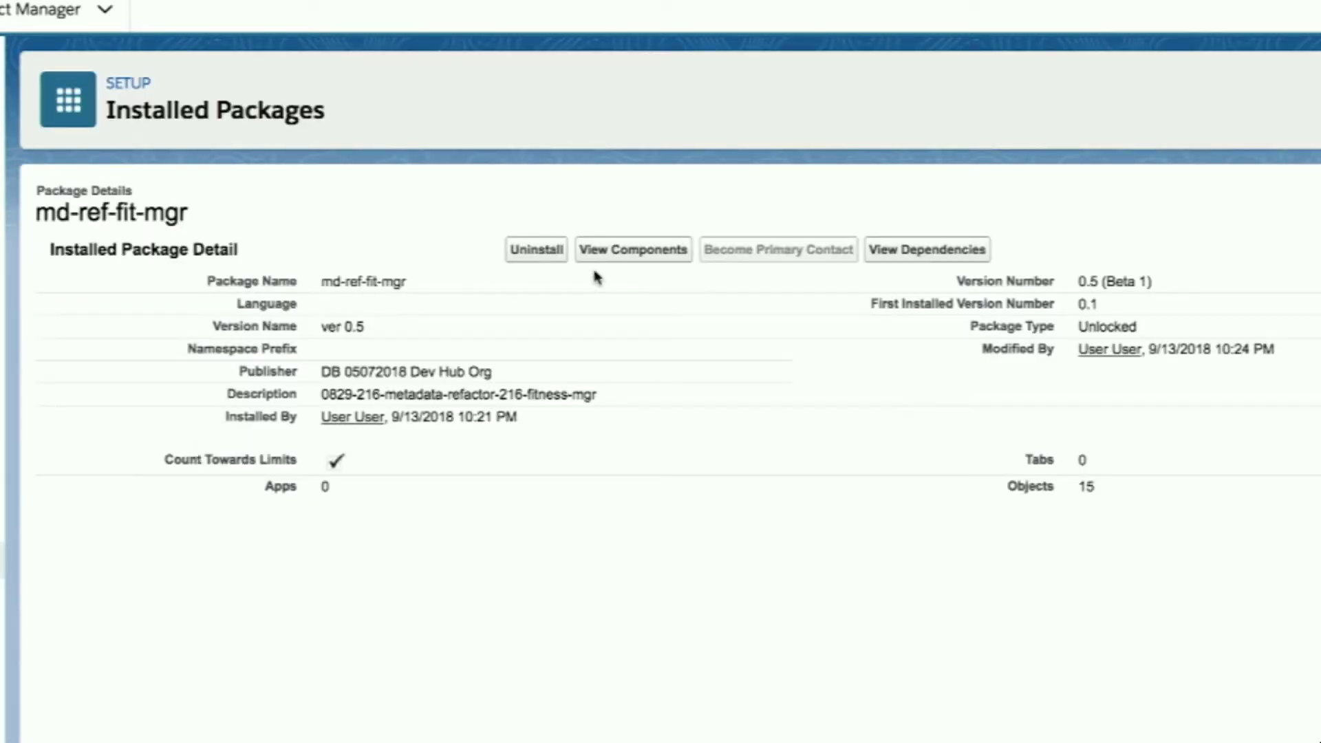
left_click(605, 261)
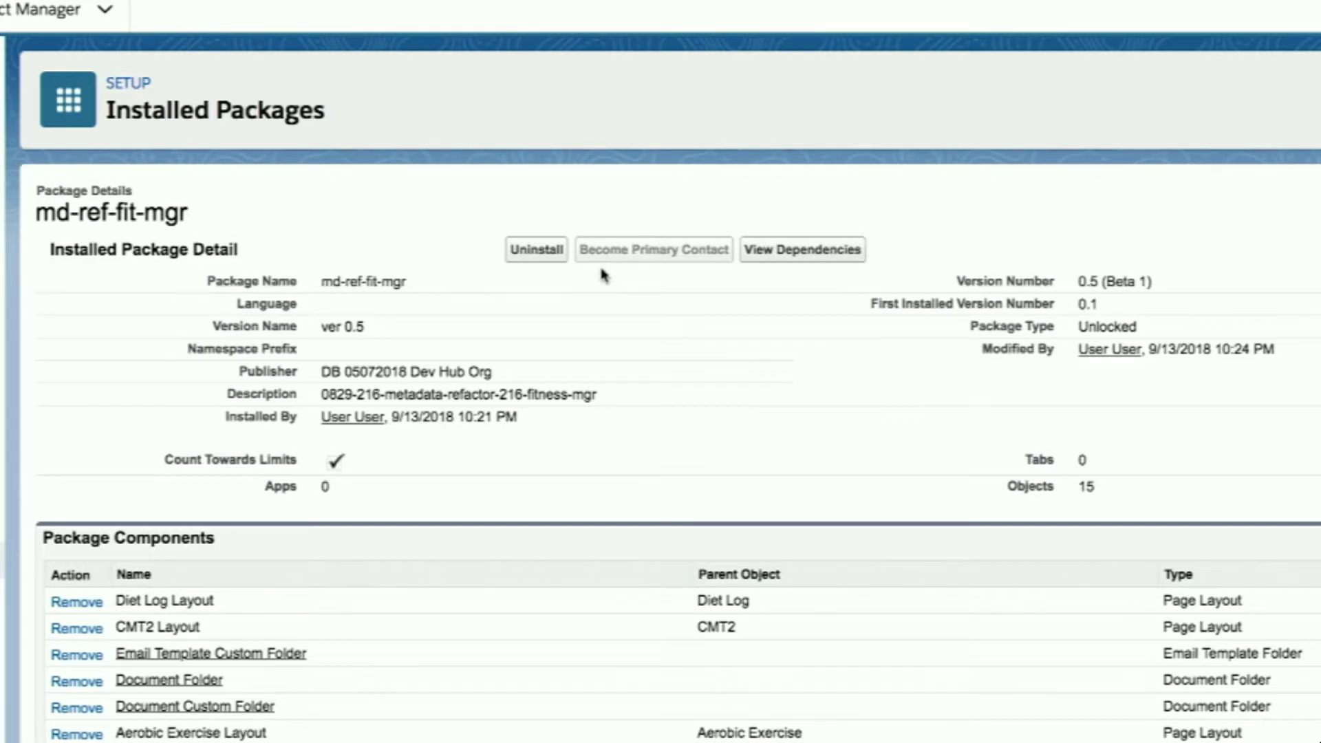
scroll(585, 355, "down", 5)
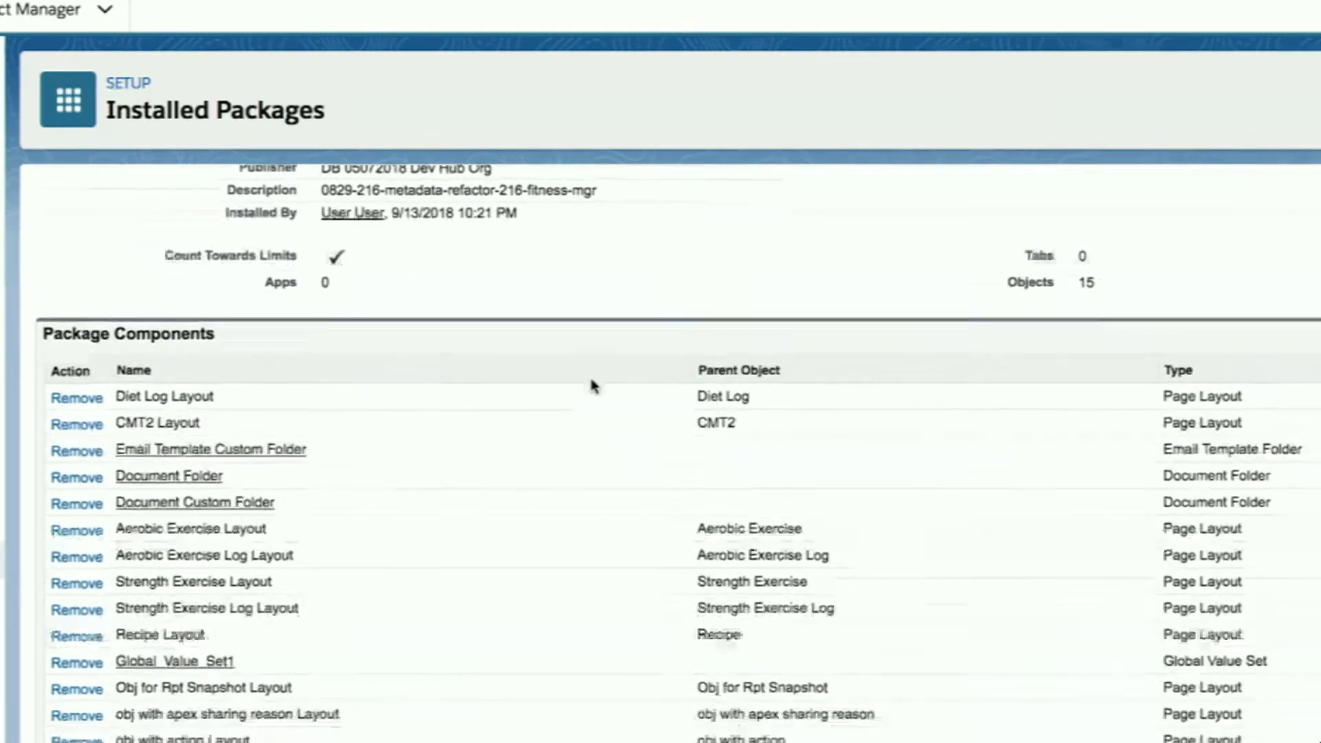
Search the component list for 'recipe' and open the Recipe field on Diet Log.
key("ctrl+f")
type("recipe")
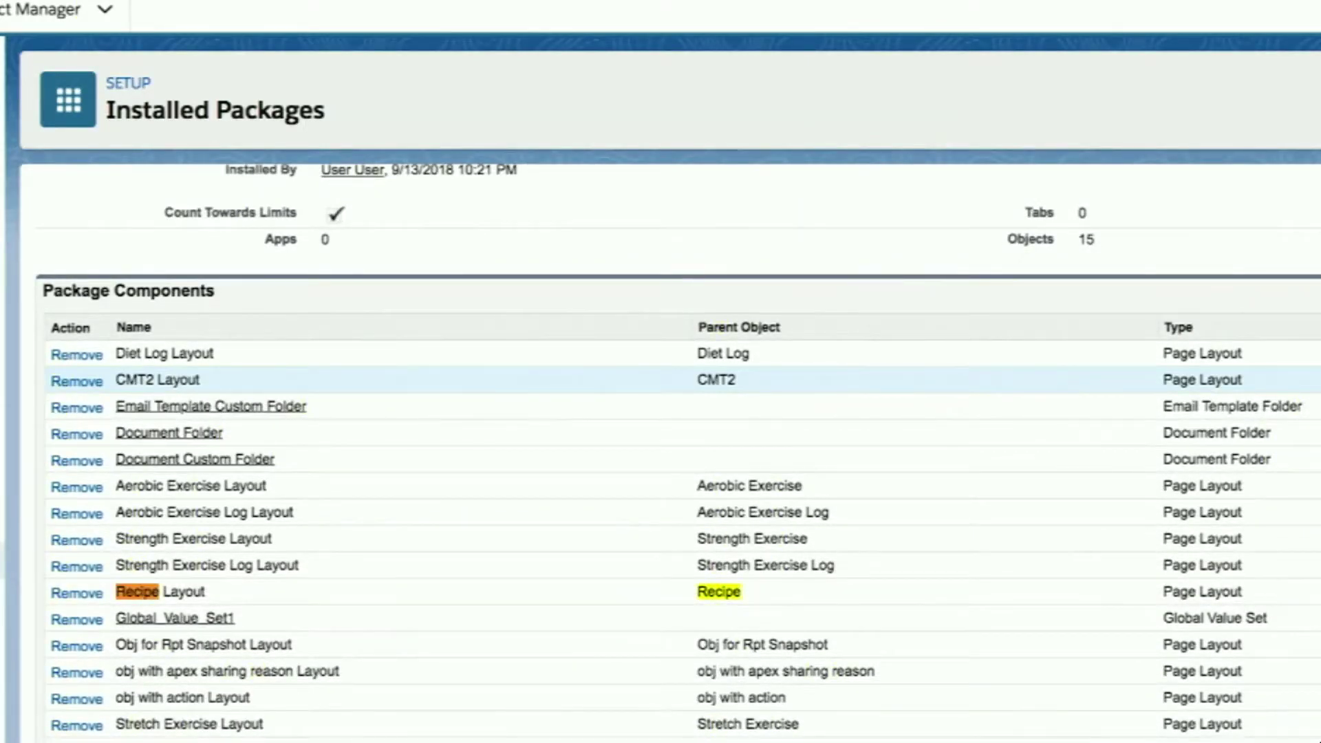
scroll(428, 509, "down", 1)
scroll(428, 509, "down", 8)
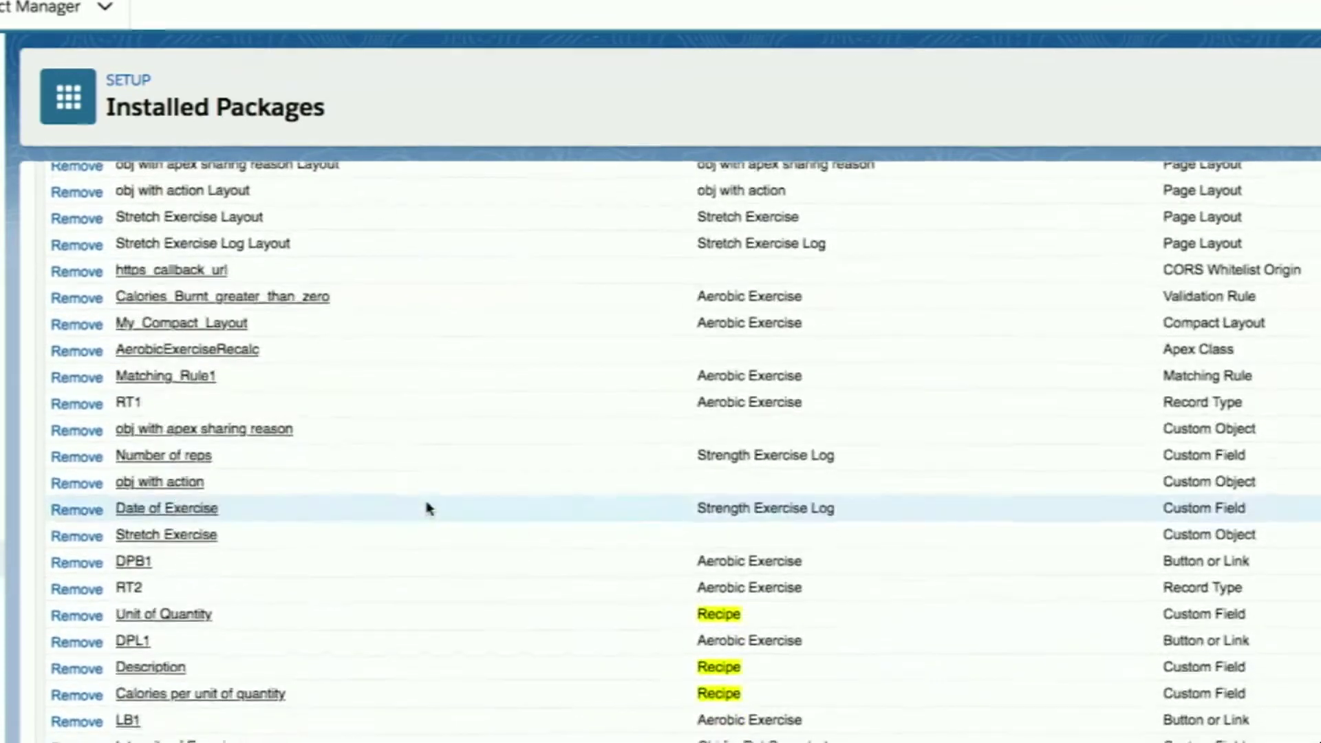
scroll(428, 509, "down", 2)
scroll(427, 509, "down", 5)
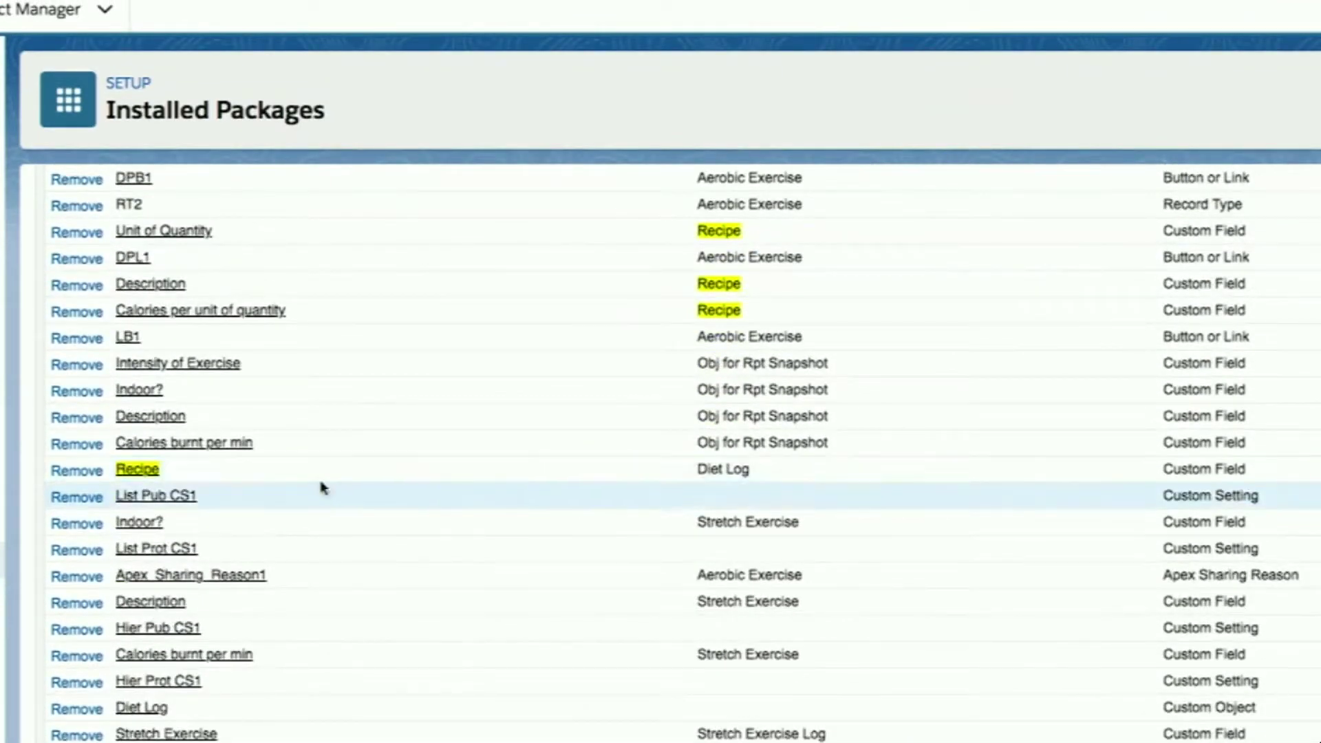
left_click(137, 471)
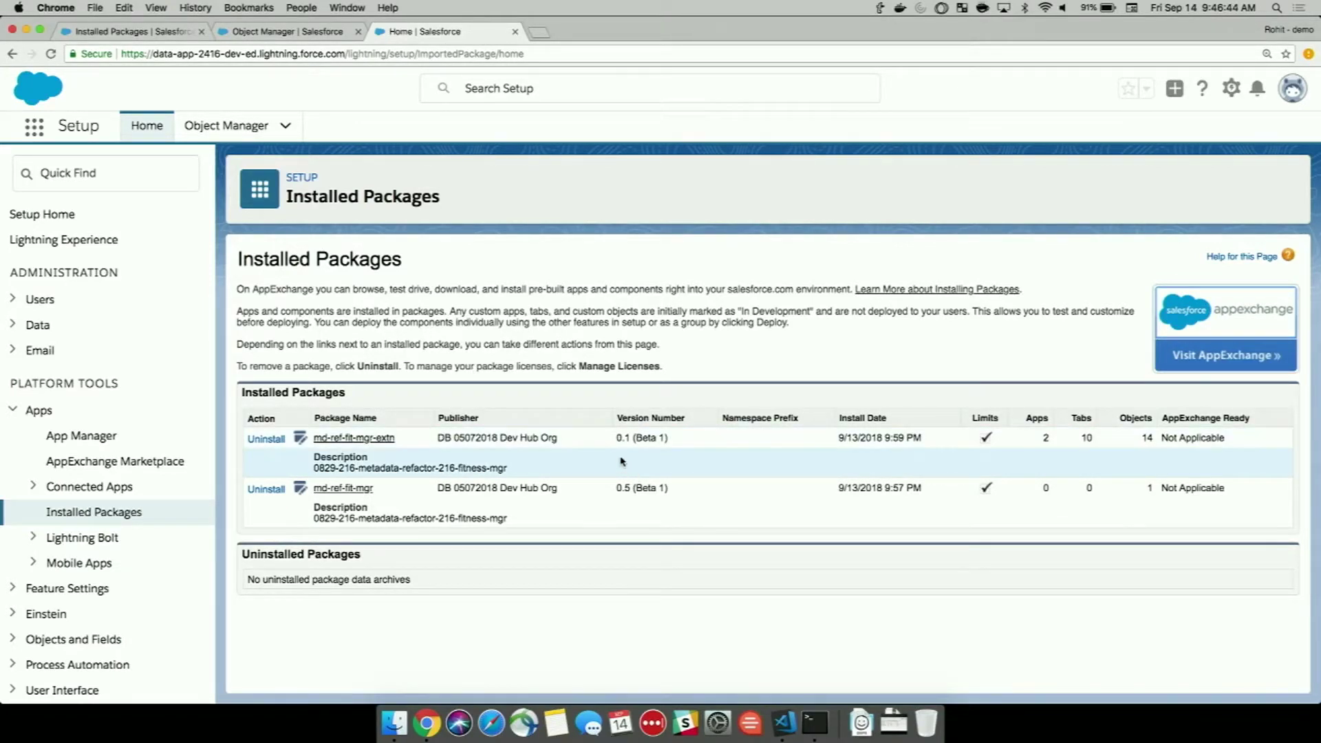
List the components of the md-ref-fit-mgr-extn package.
left_click(377, 438)
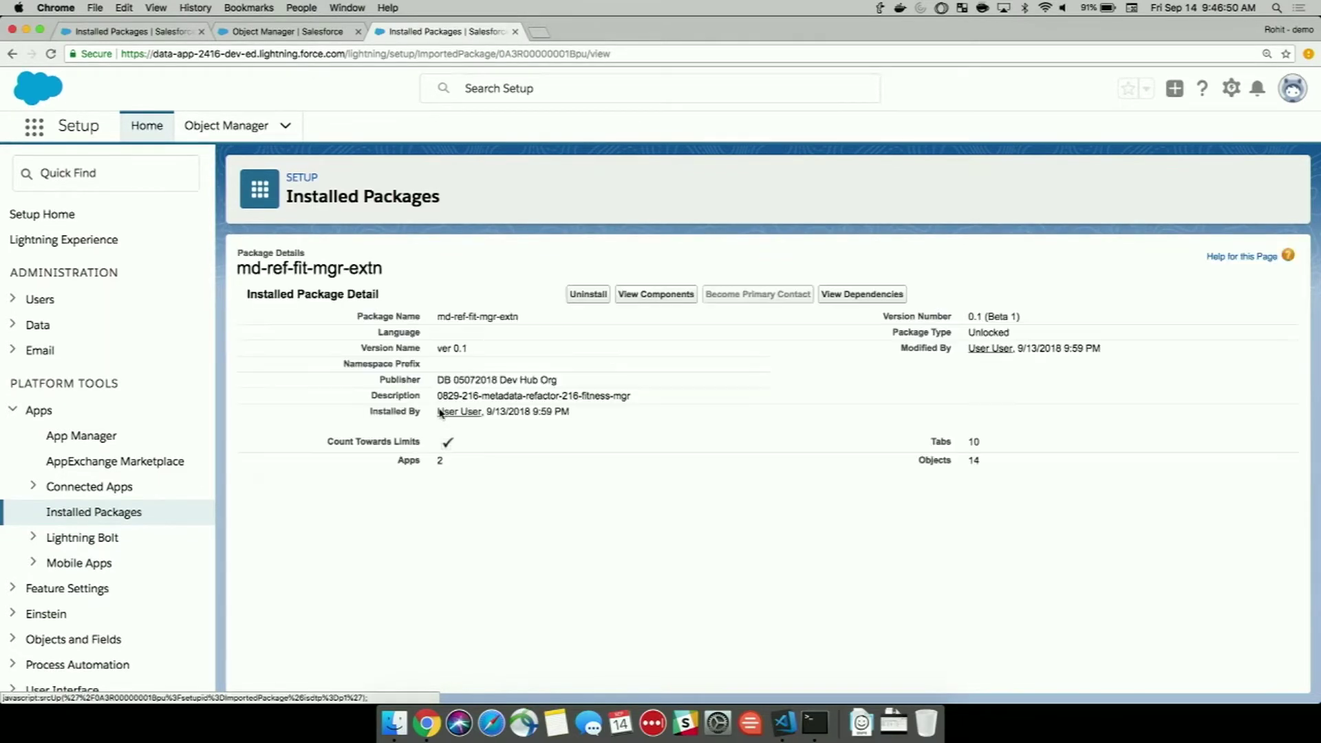
left_click(659, 295)
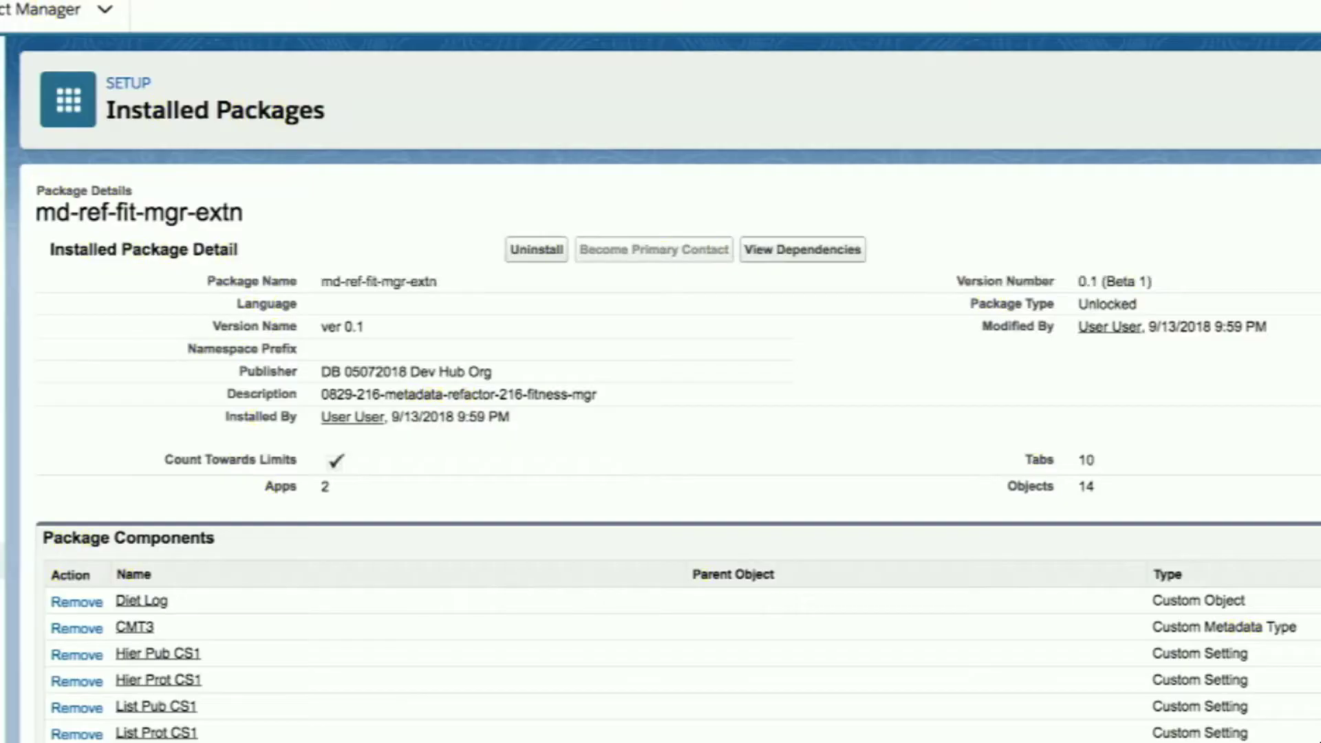
scroll(654, 333, "down", 10)
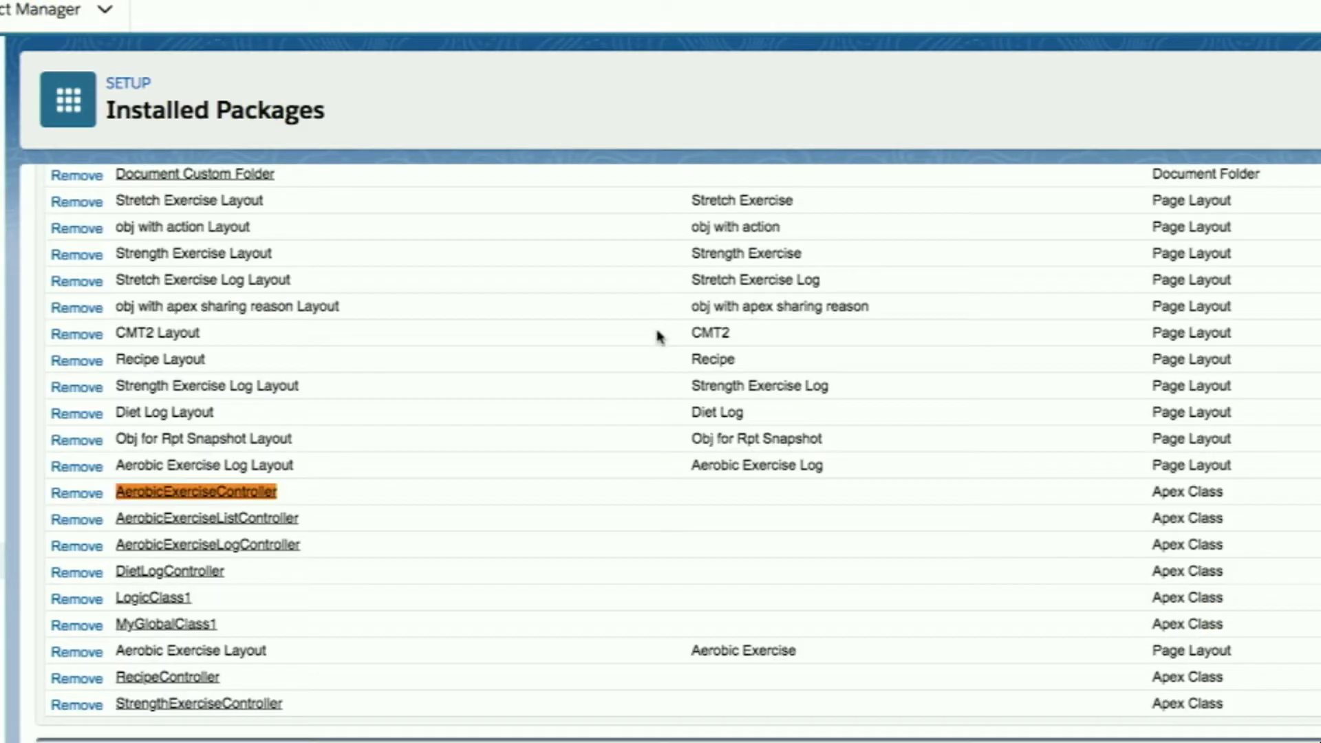
scroll(432, 466, "up", 4)
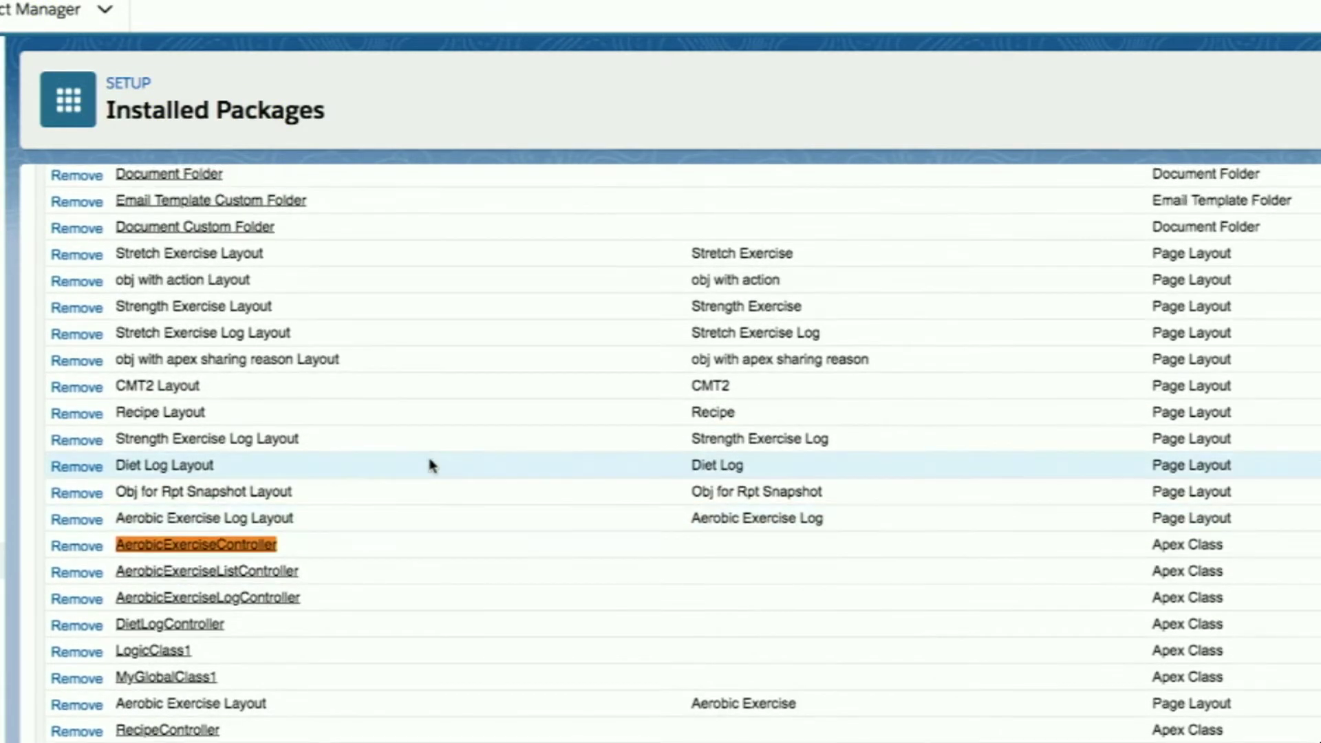
Find 'Recipe', open the Diet Log Recipe field, and highlight its owning package md-ref-fit-mgr-extn.
type("Recipe")
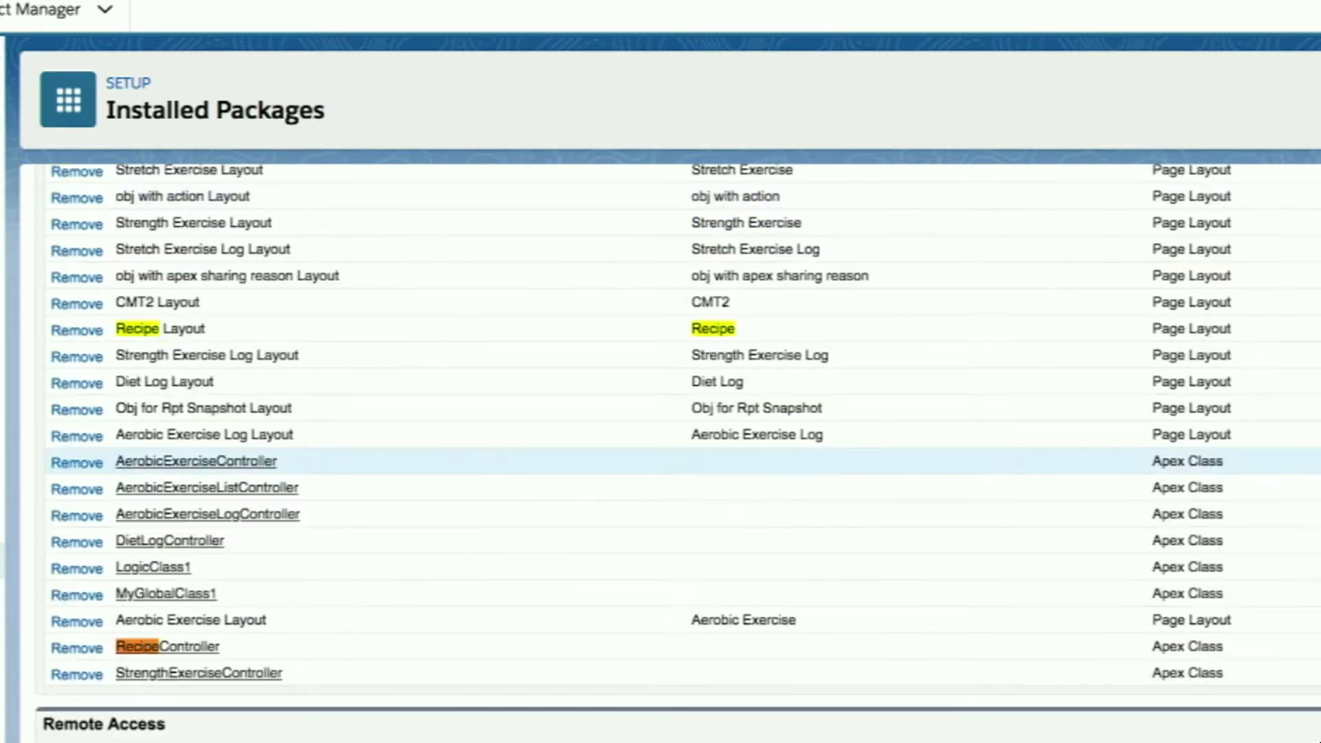
scroll(432, 466, "up", 2)
scroll(431, 475, "up", 20)
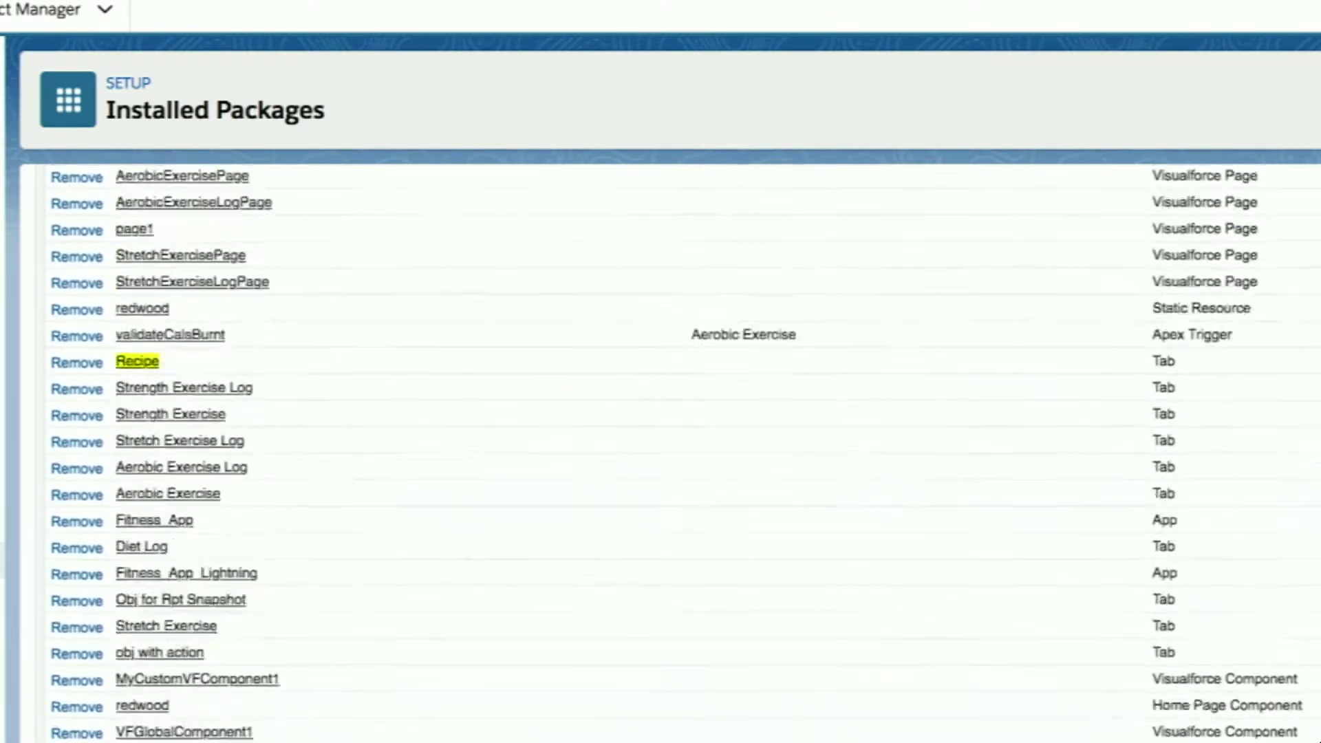
scroll(407, 521, "up", 15)
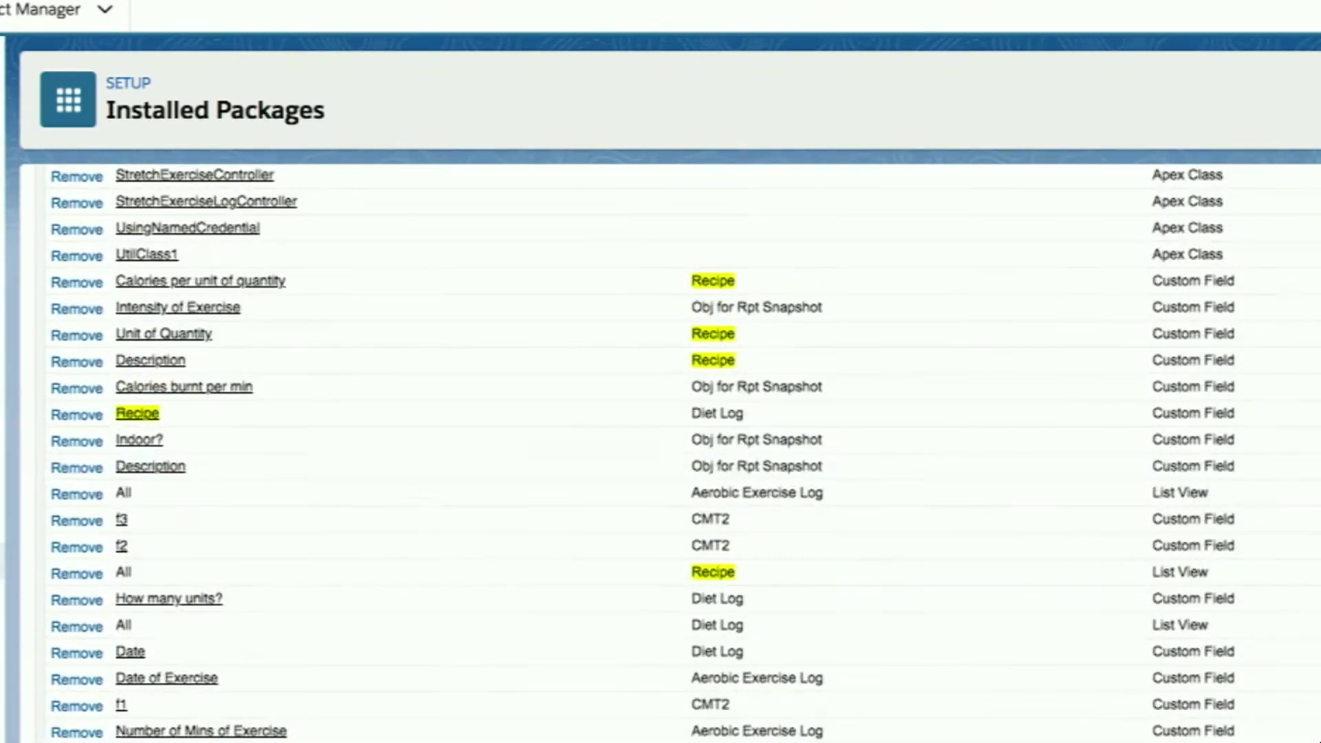
left_click(137, 413)
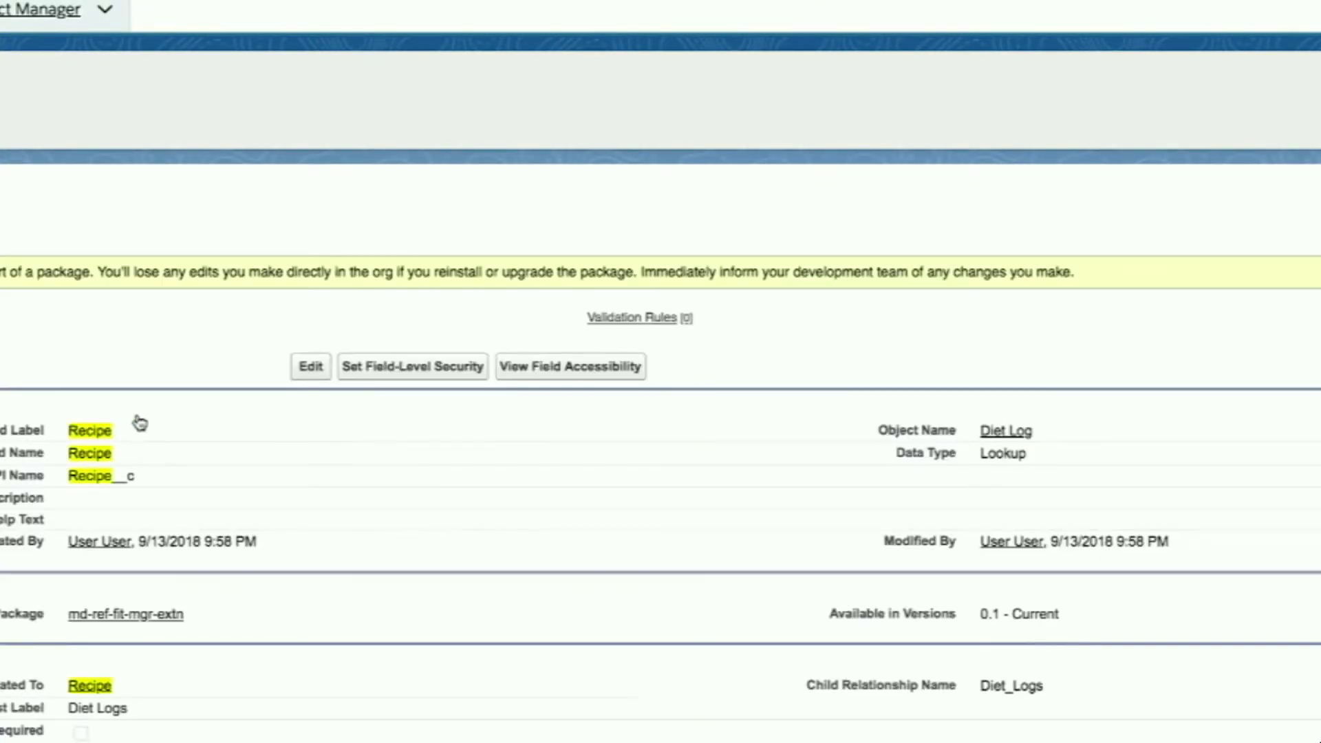
left_click_drag(184, 615, 63, 614)
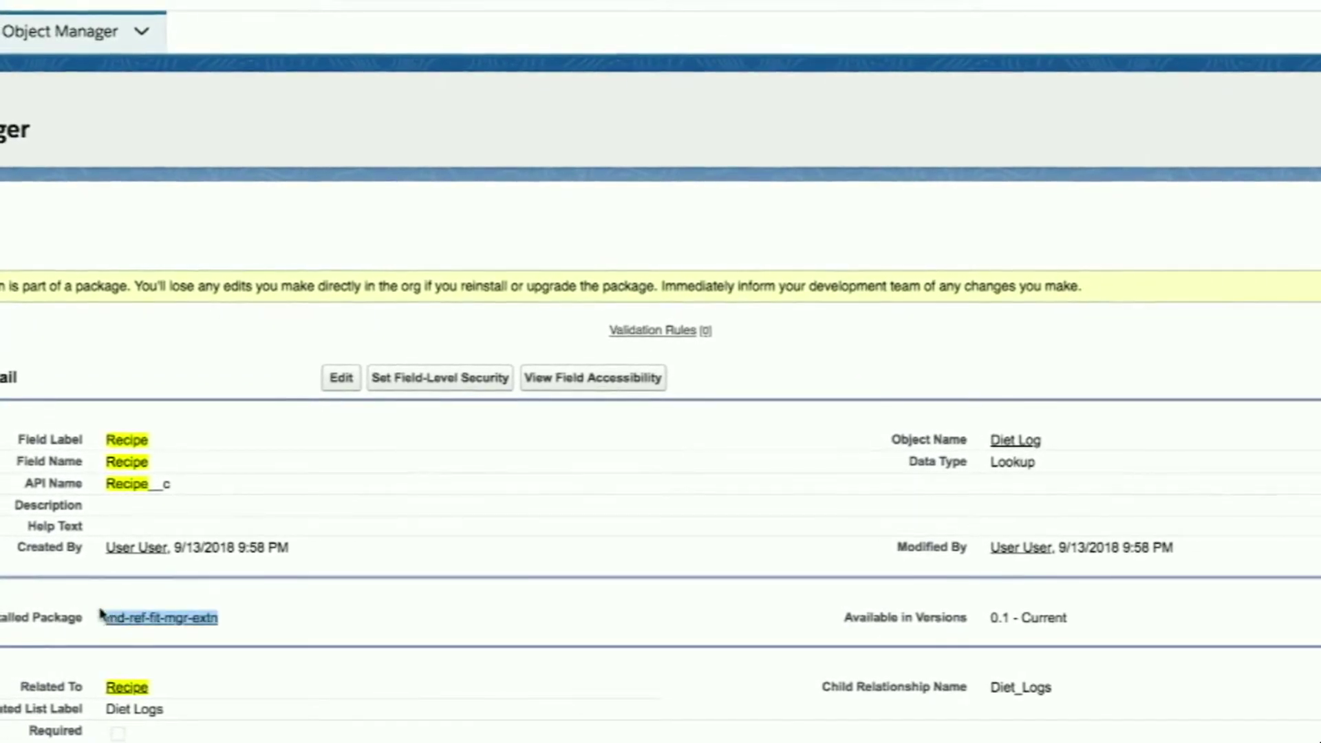
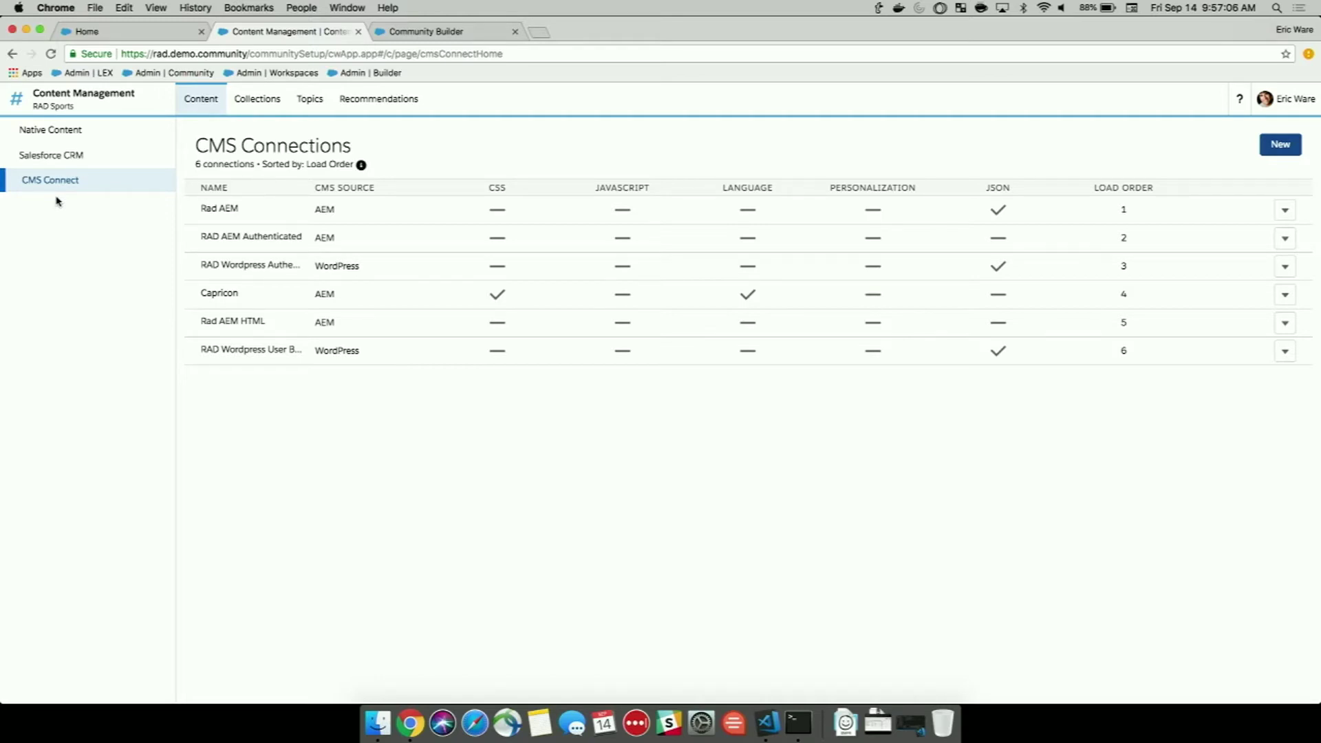
Open the Mental Strength Training for Physical Stamina article from Native Content and view its ten versions.
left_click(54, 158)
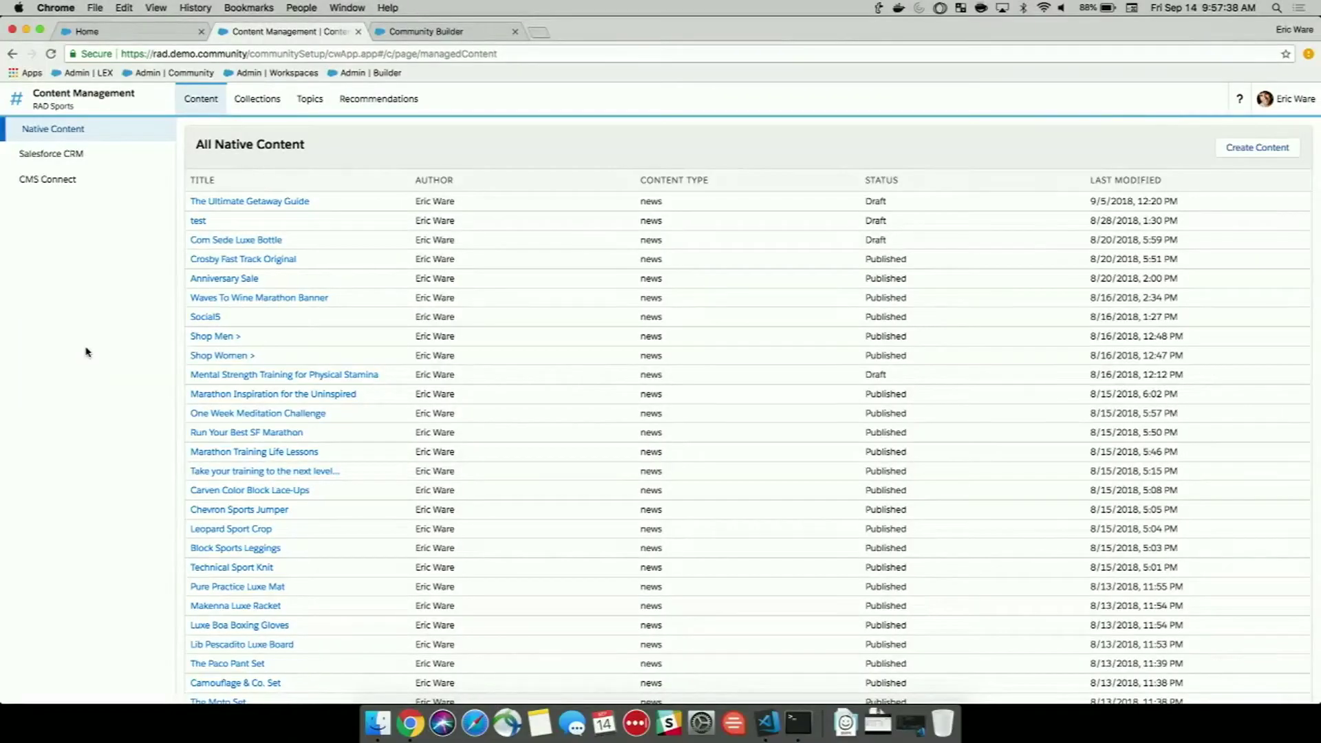
left_click(230, 374)
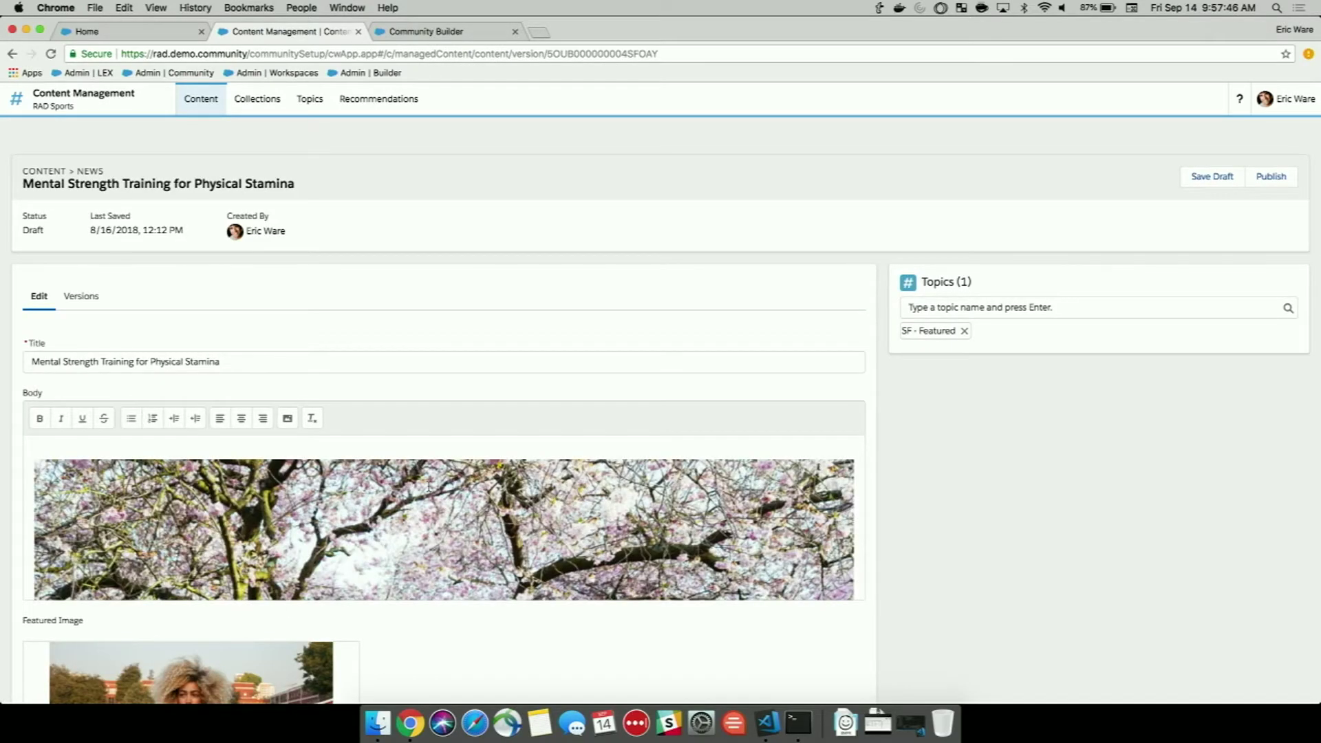
scroll(428, 487, "down", 3)
scroll(428, 487, "down", 10)
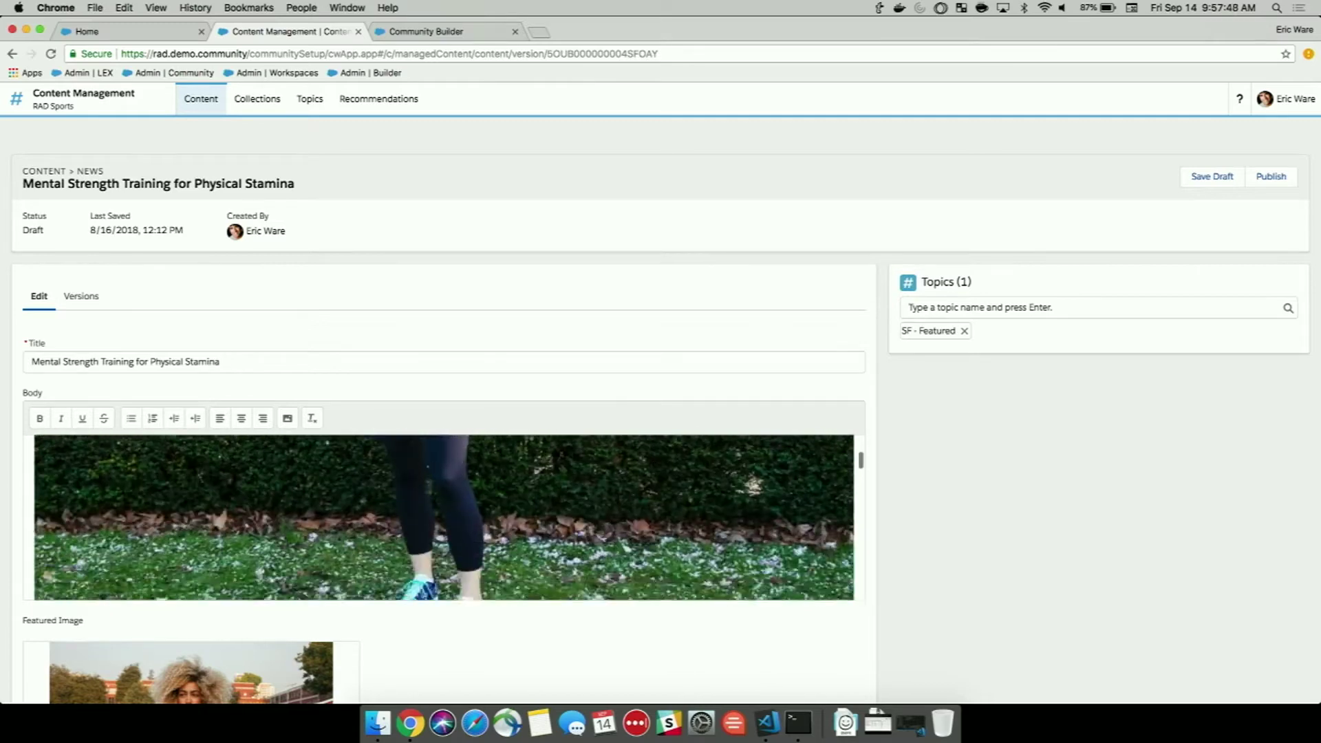
scroll(428, 487, "down", 8)
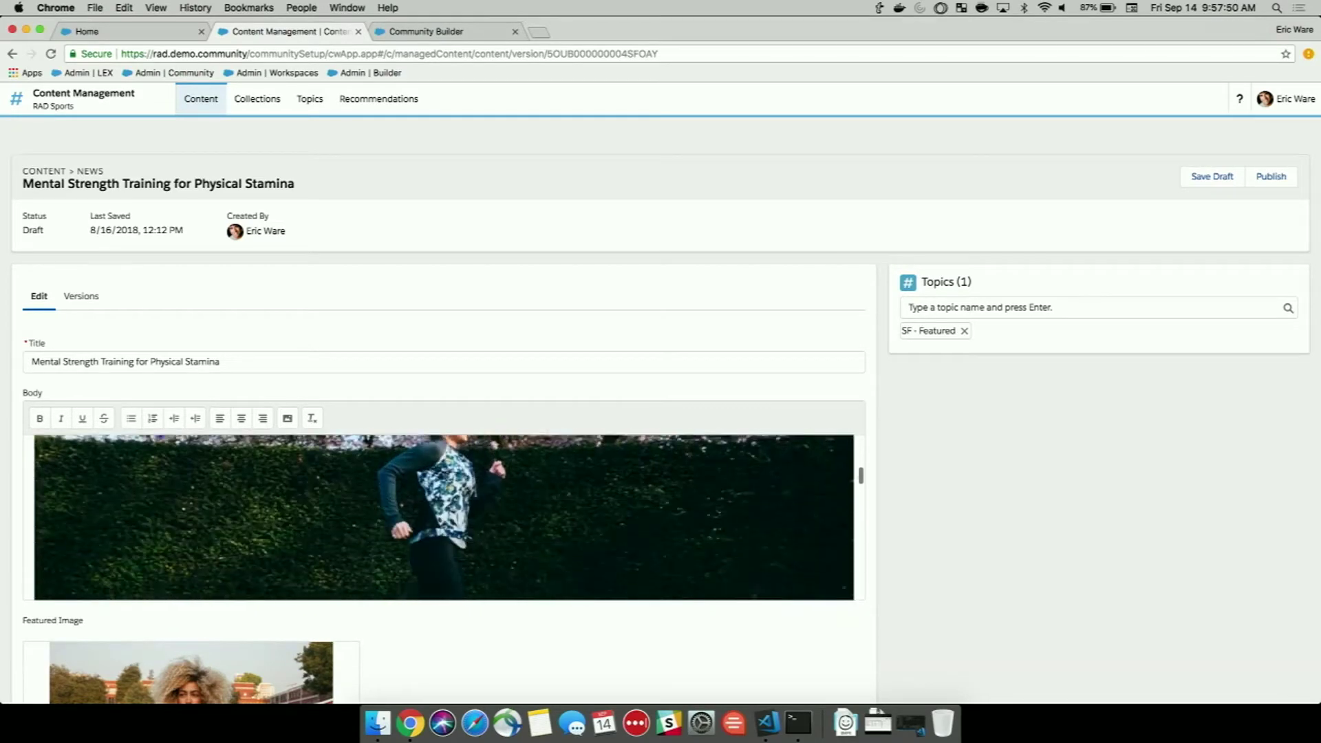
left_click(76, 302)
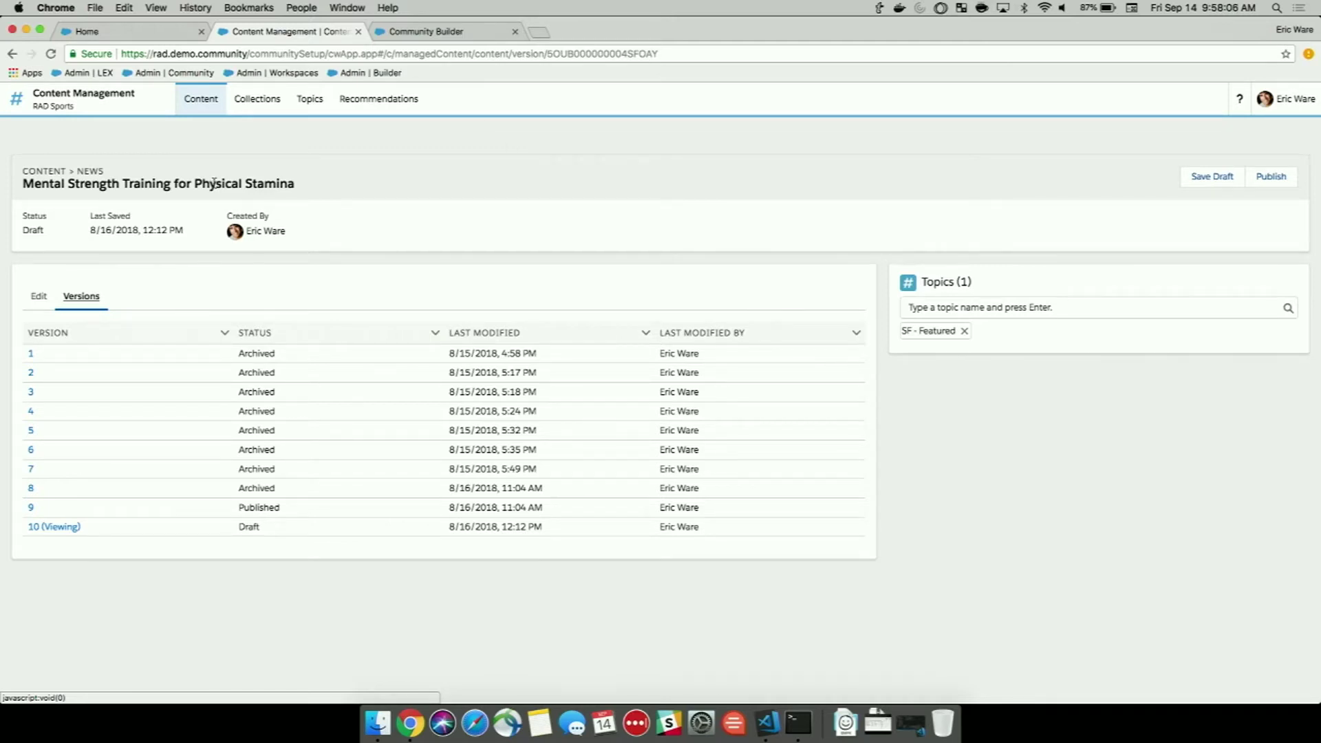
Review the four articles in the SF - Featured - Women collection, then go back to All Native Content.
left_click(255, 100)
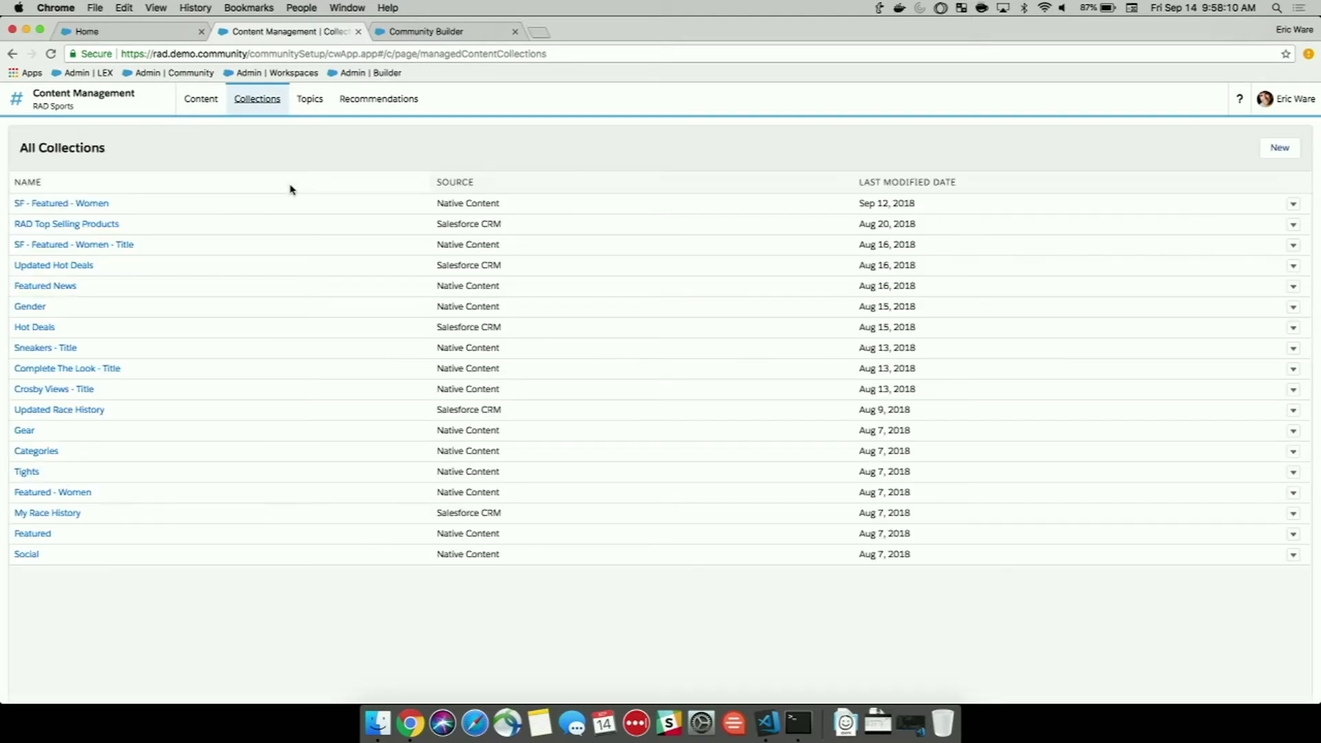
left_click(85, 202)
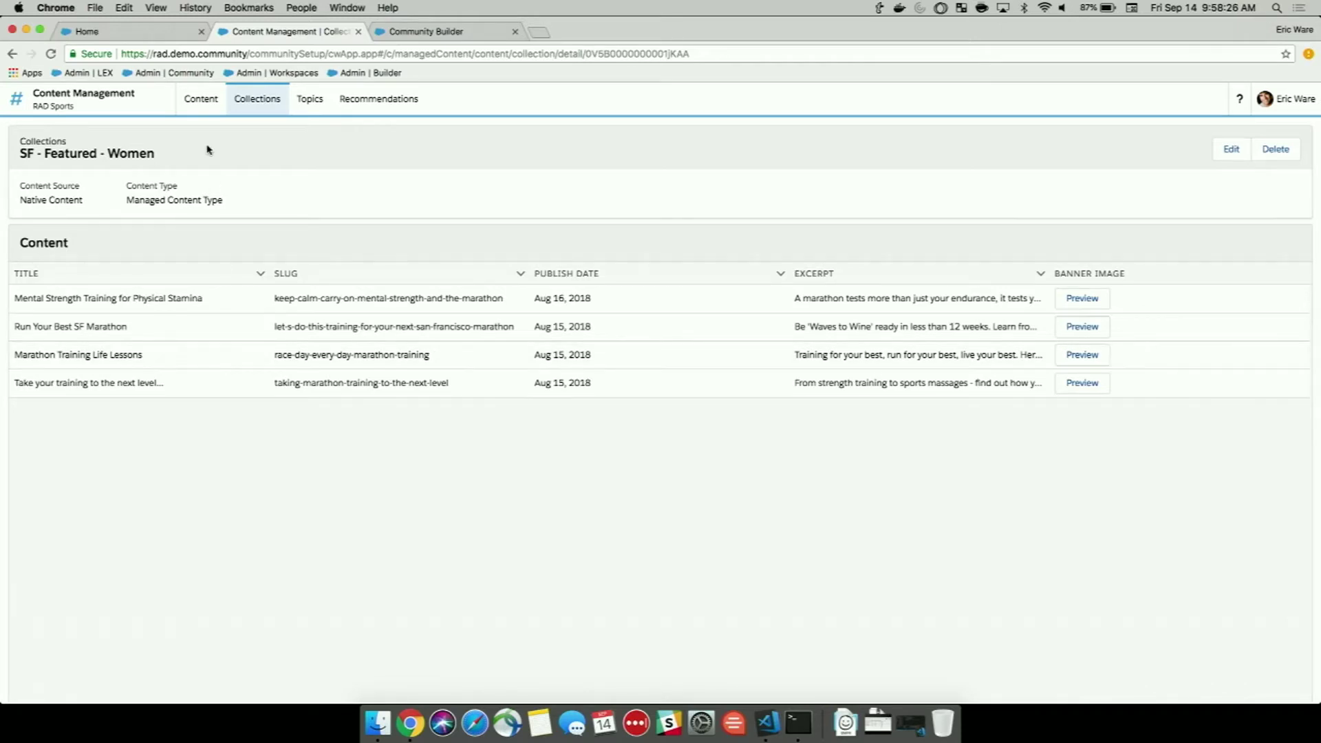
left_click(202, 109)
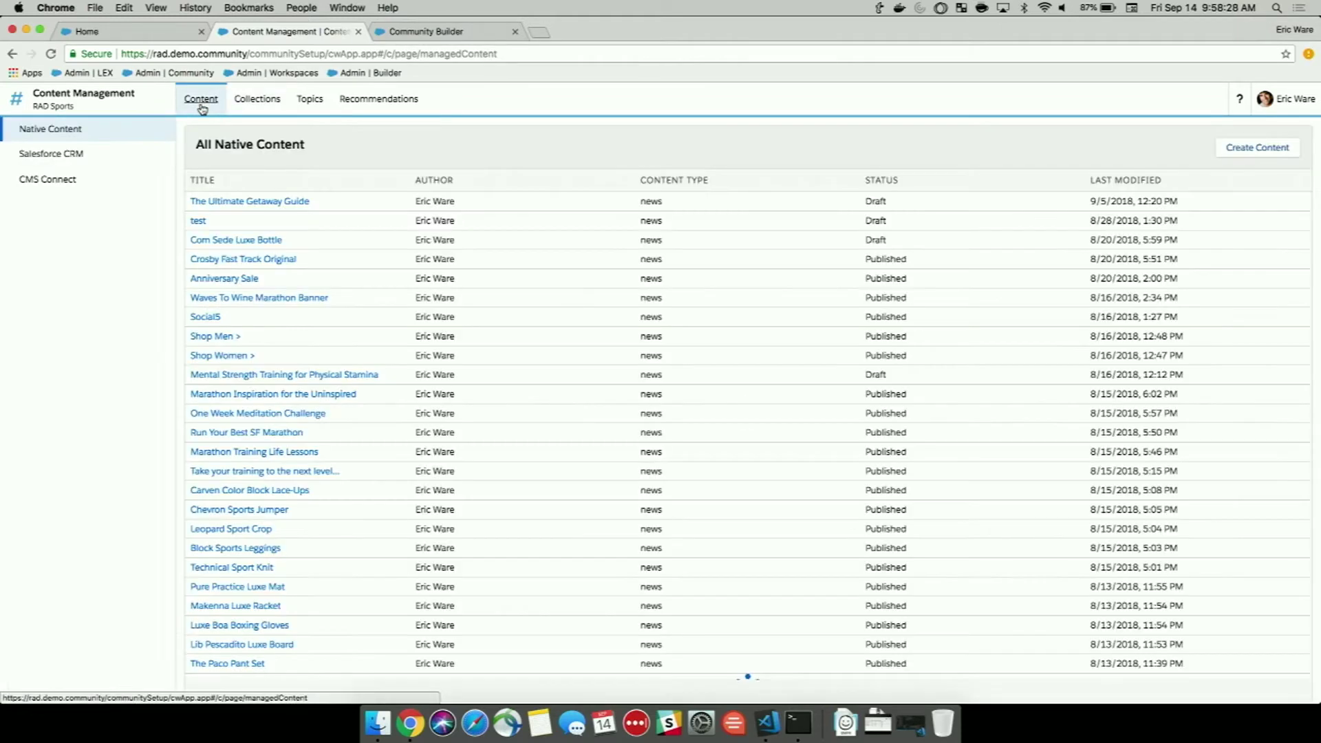
In Community Builder, look over the Home for Women page's featured articles, sneakers and race history.
left_click(405, 32)
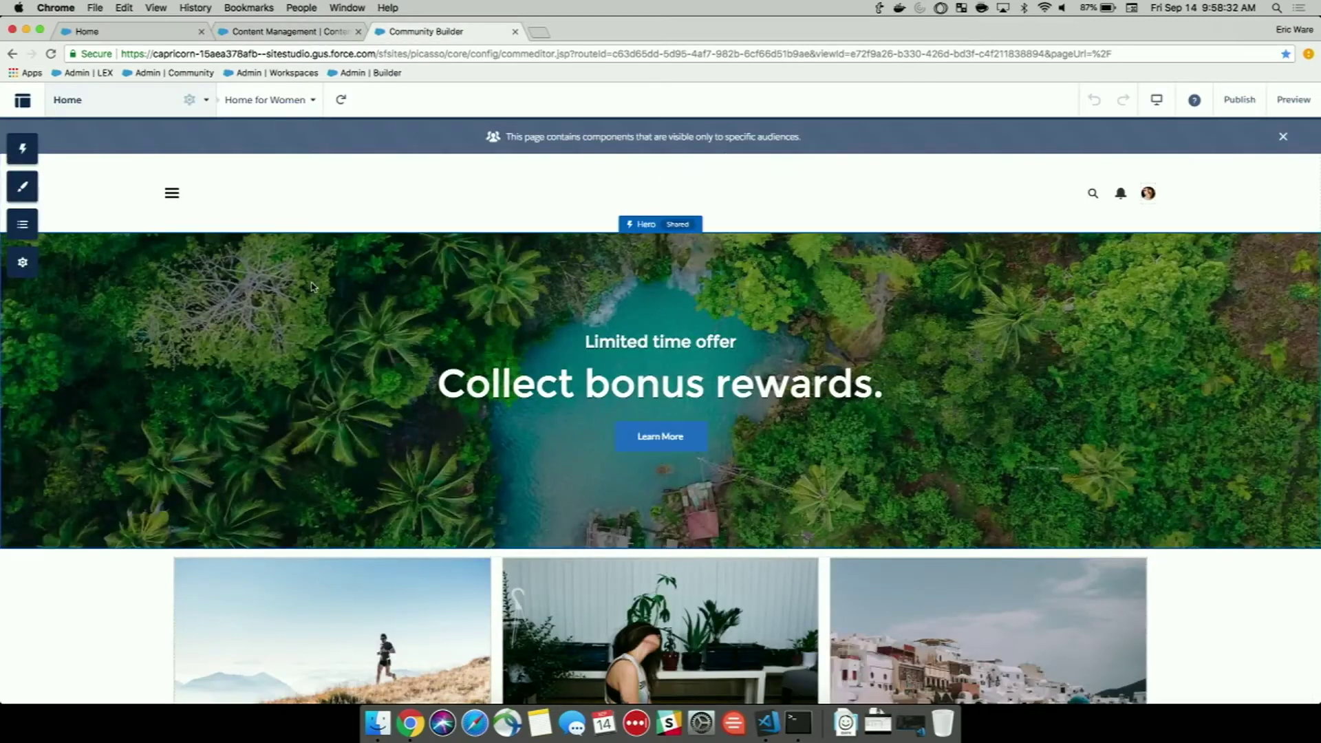
scroll(338, 405, "down", 2)
scroll(337, 406, "down", 5)
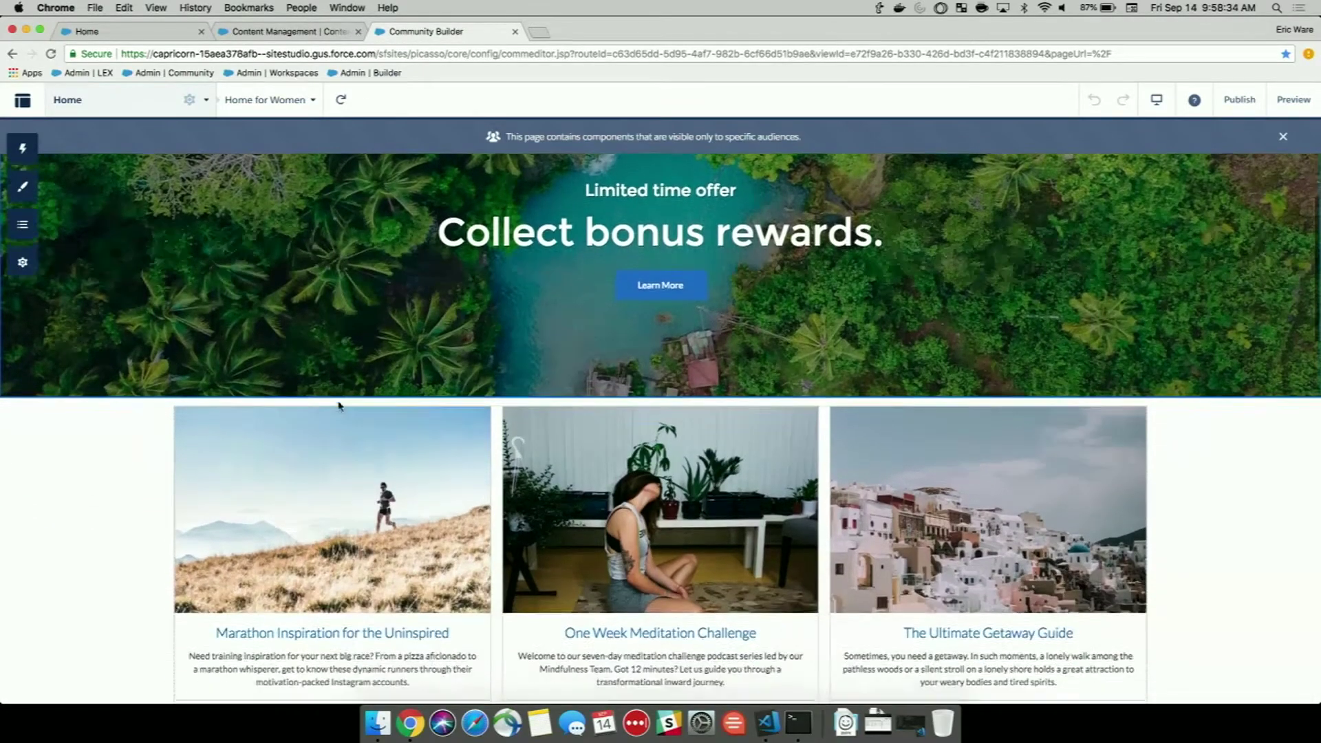
scroll(337, 405, "down", 15)
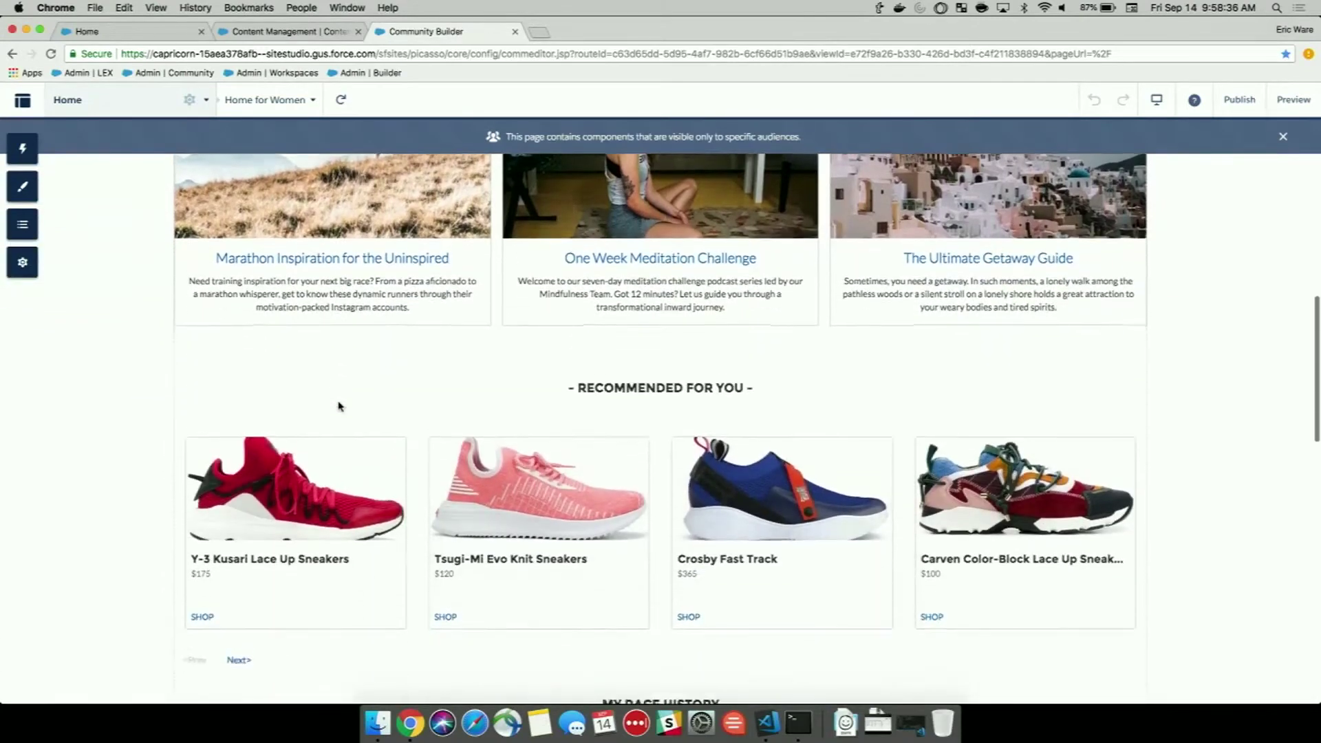
scroll(337, 406, "up", 3)
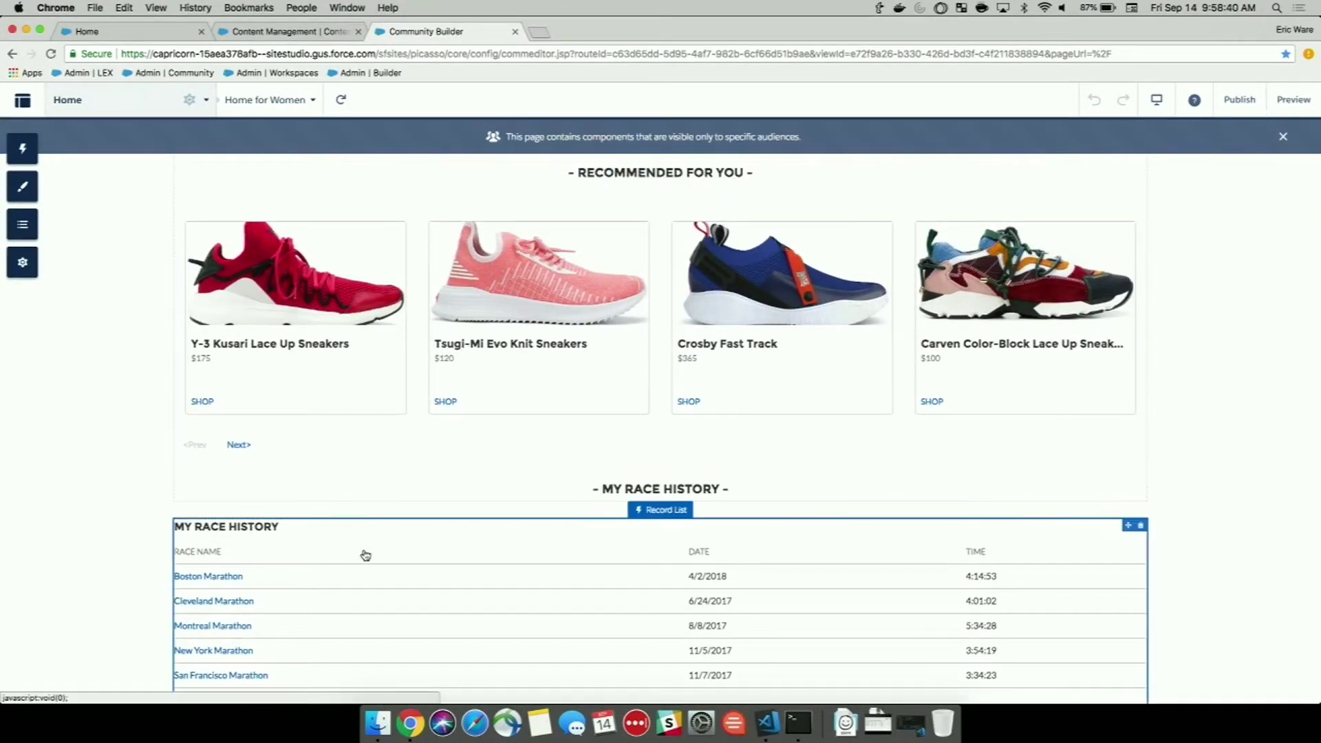
scroll(365, 555, "down", 8)
scroll(365, 561, "up", 20)
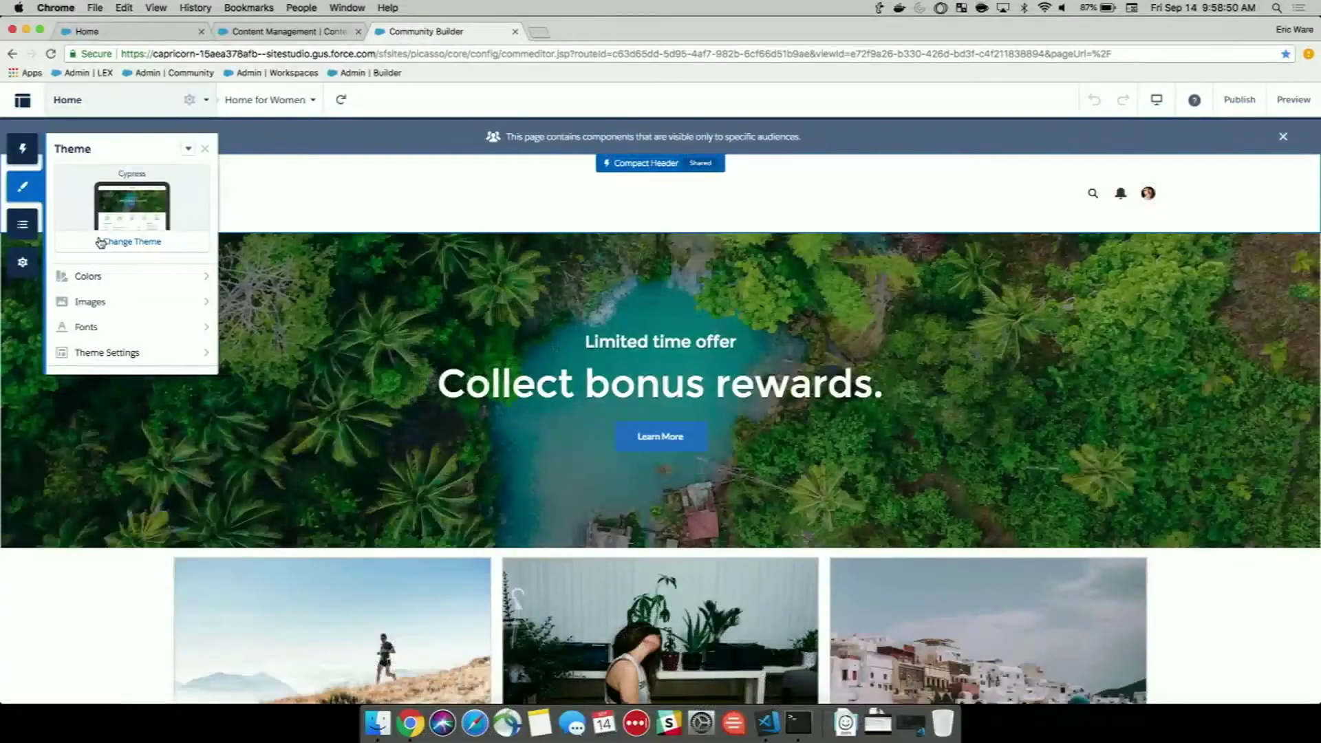
Activate the Rad Theme using the current customised version, then scroll through the restyled page.
left_click(99, 243)
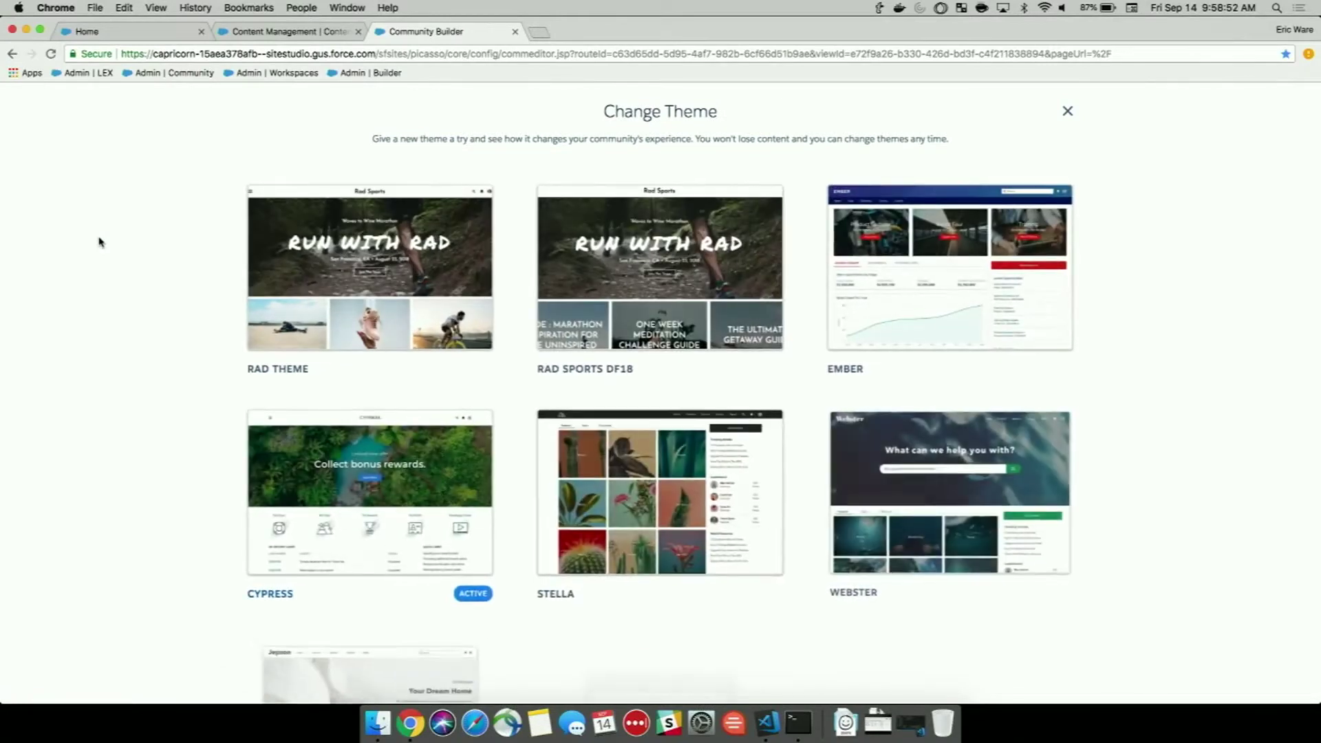
left_click(325, 326)
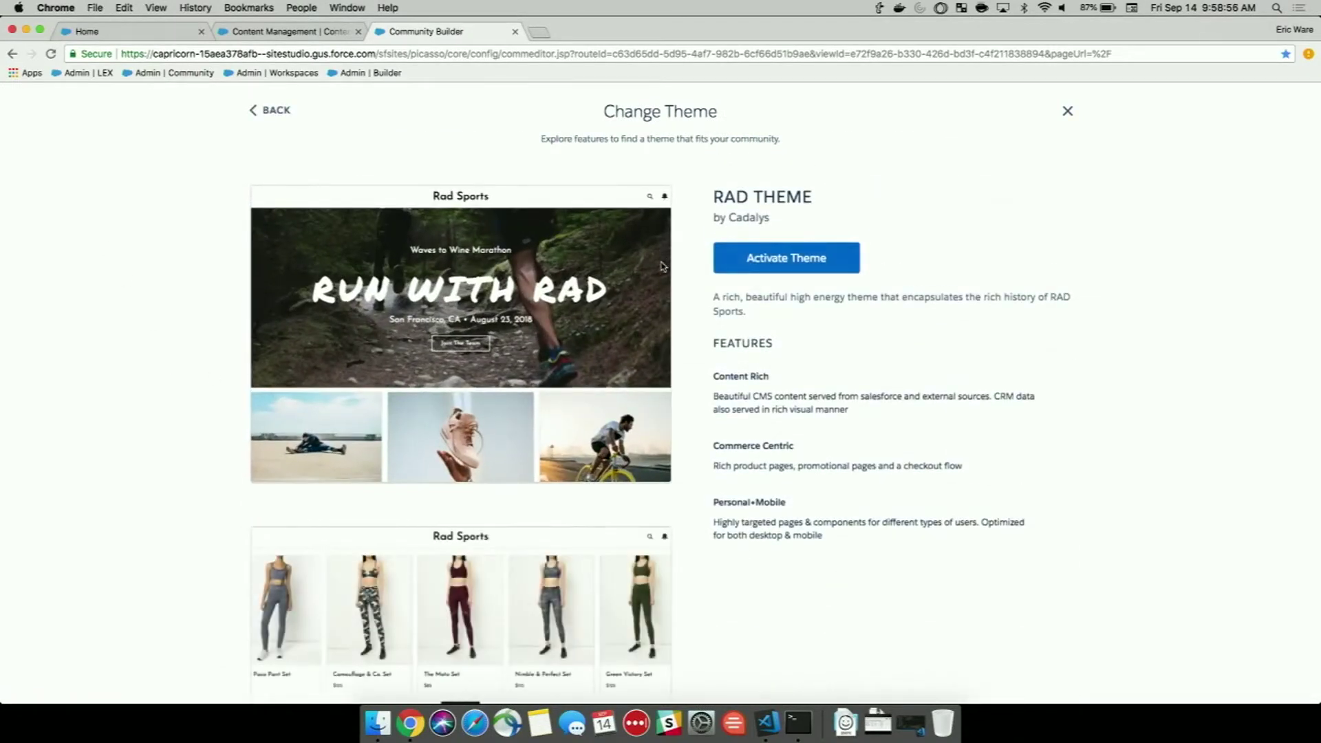
left_click(755, 260)
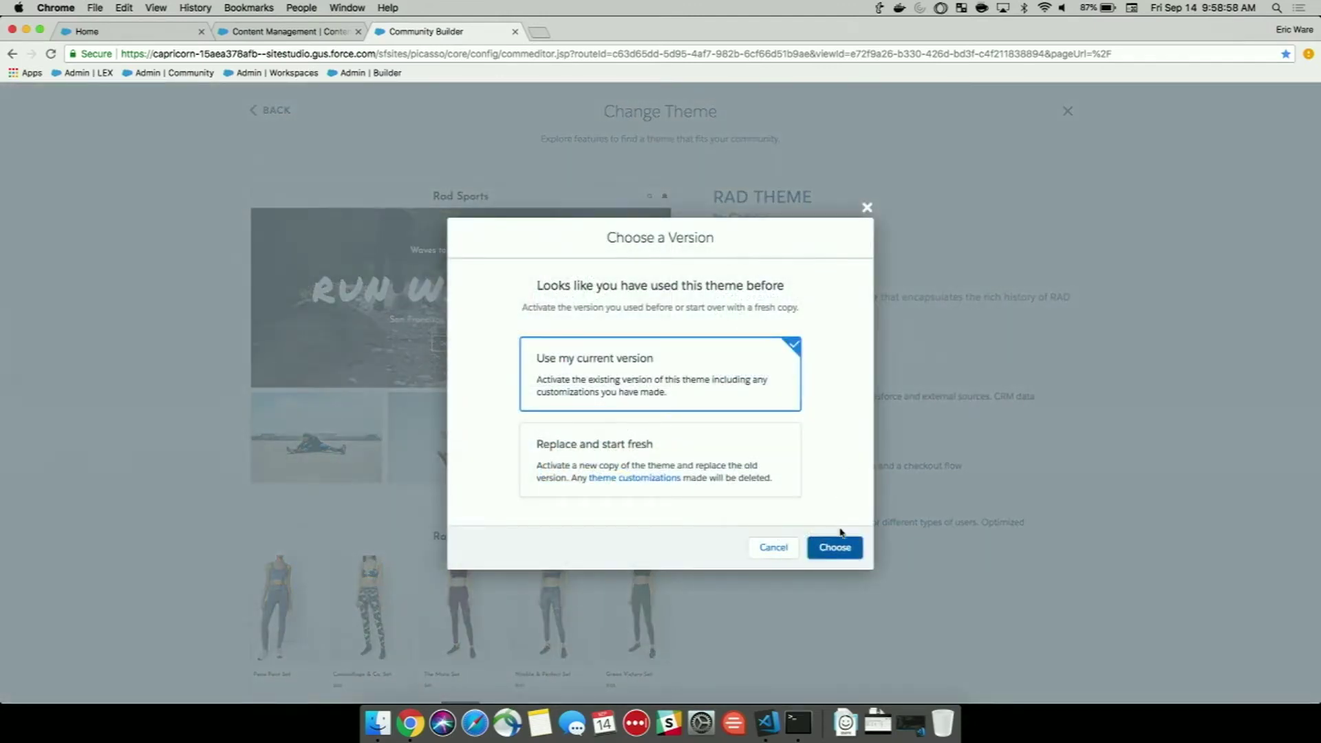
left_click(835, 549)
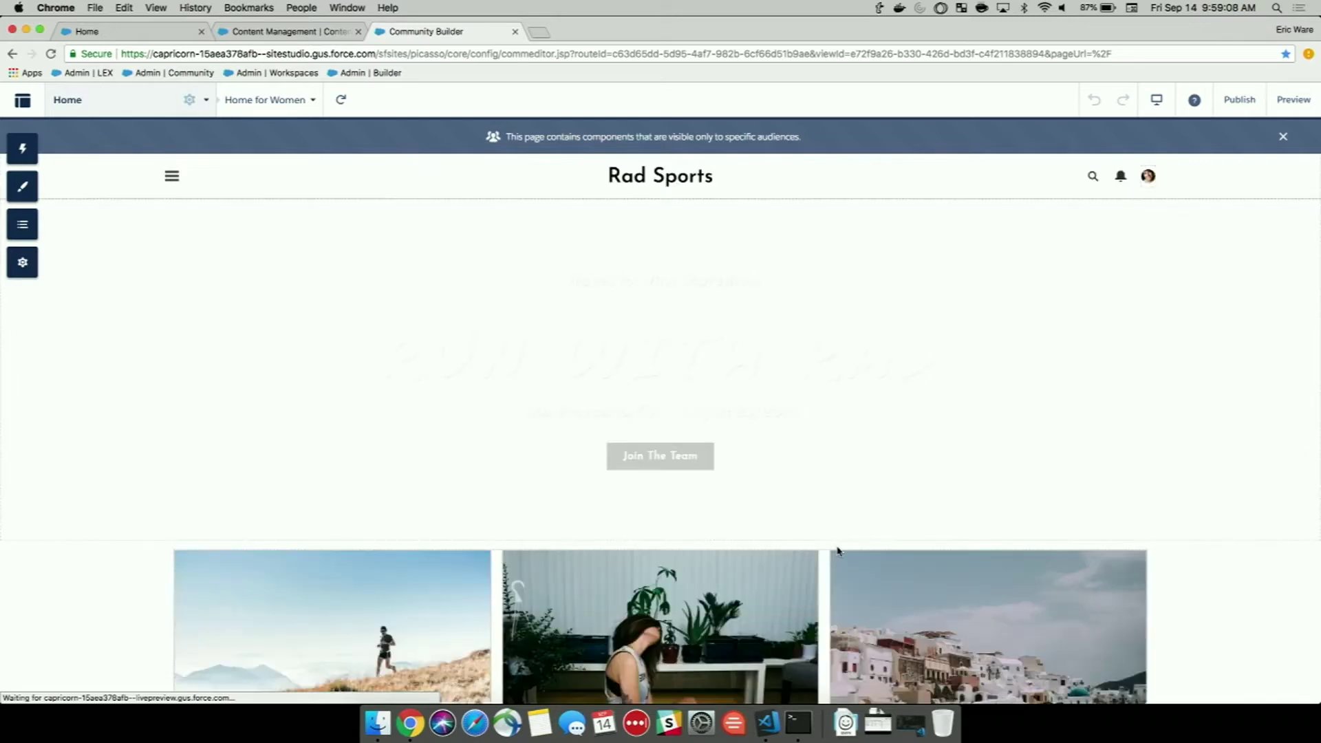
scroll(837, 550, "down", 1)
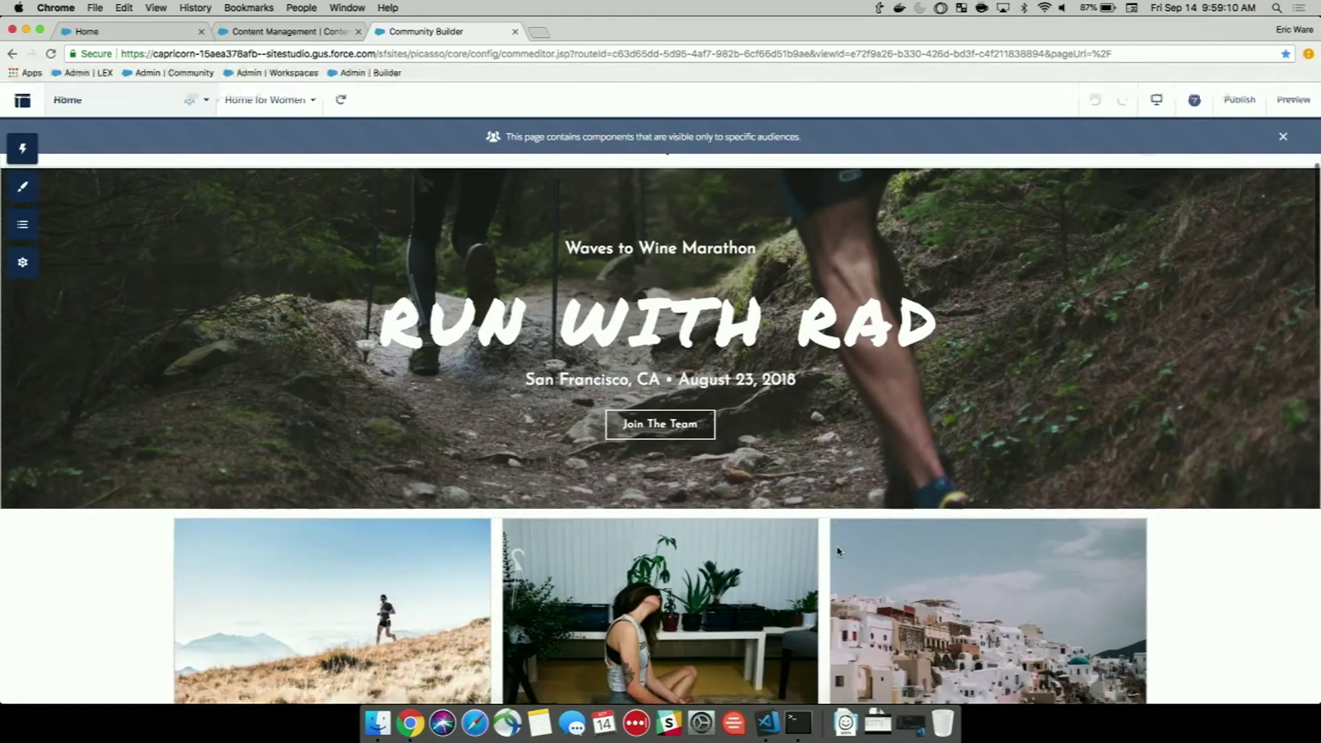
scroll(795, 342, "down", 2)
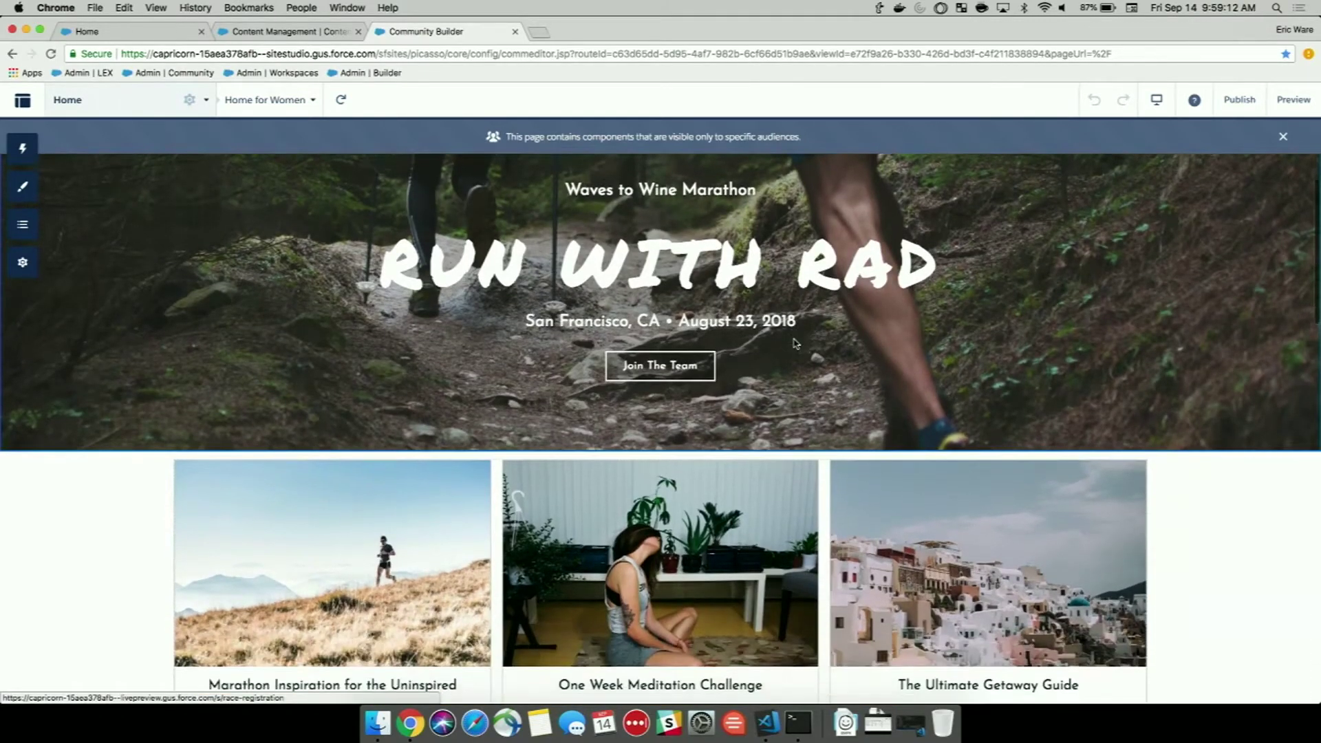
scroll(795, 343, "down", 3)
scroll(794, 342, "down", 12)
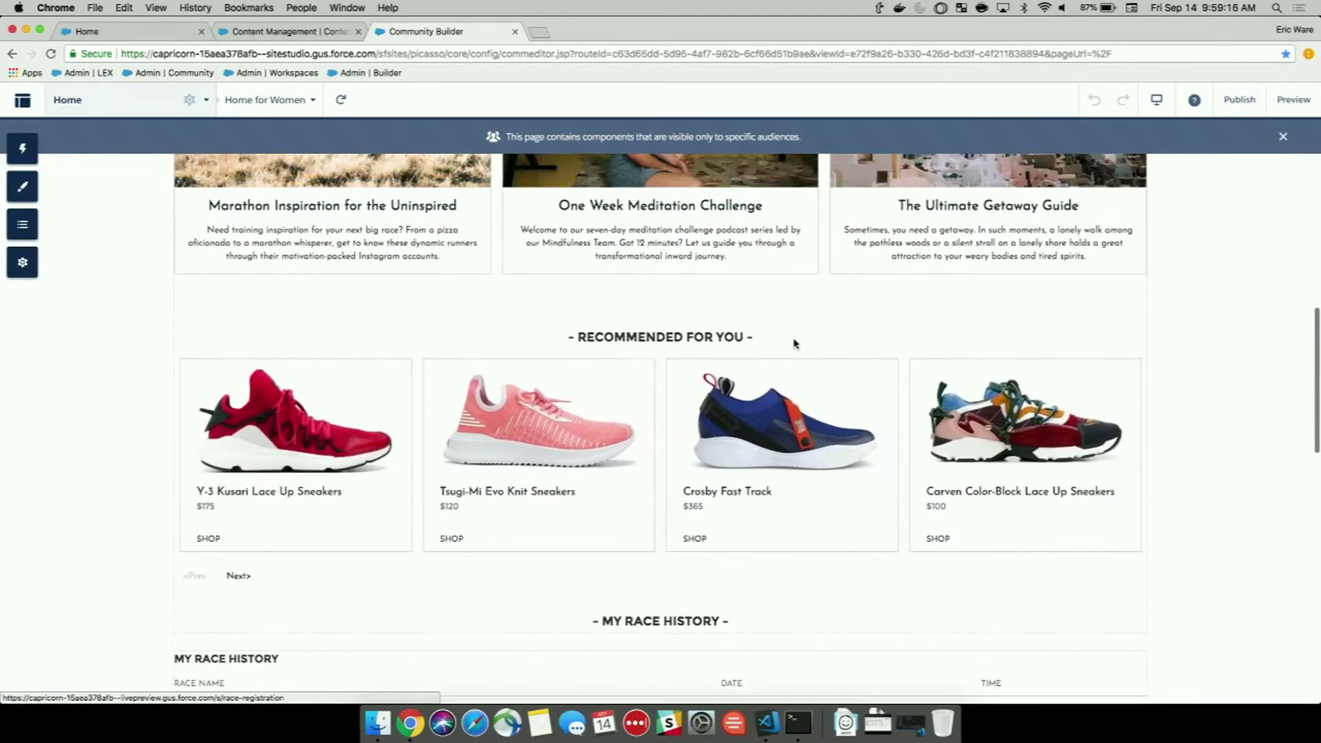
scroll(794, 343, "down", 3)
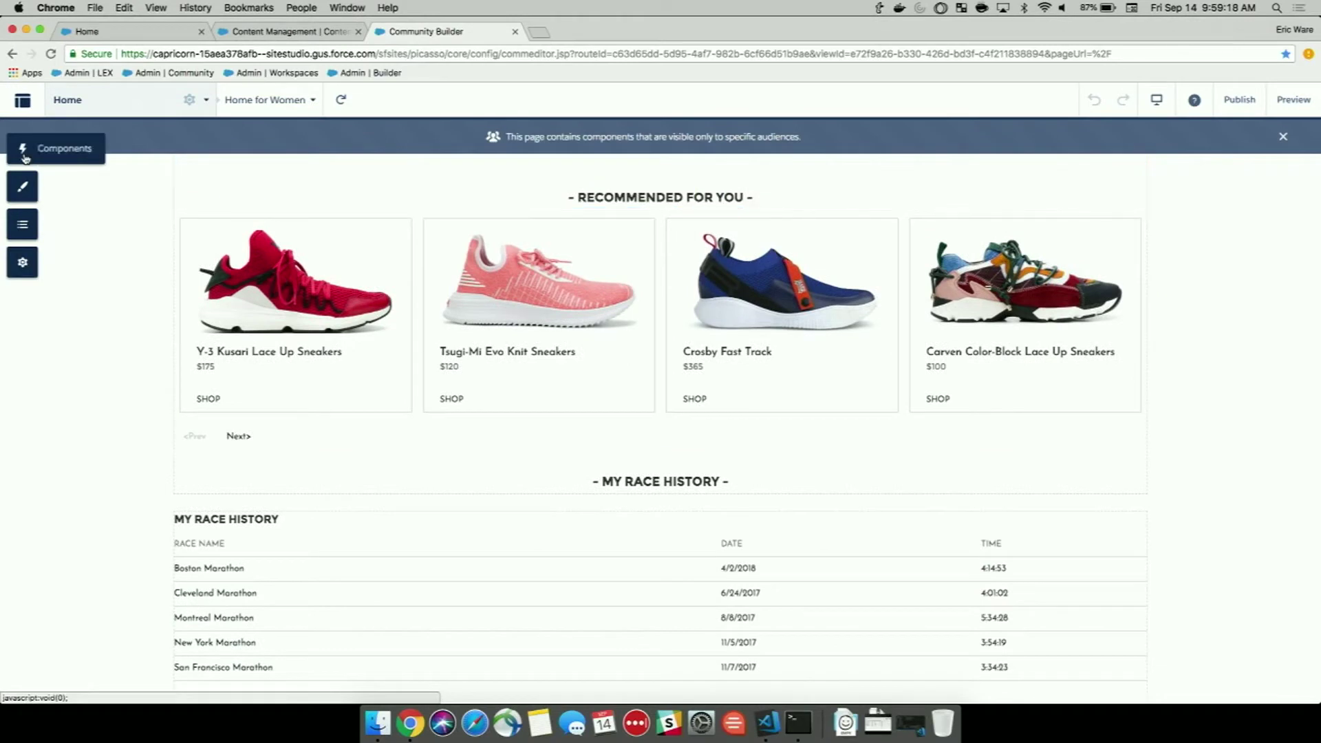
Add a CMS Single Item above the recommended sneakers showing the Mental Strength Training article.
left_click(22, 159)
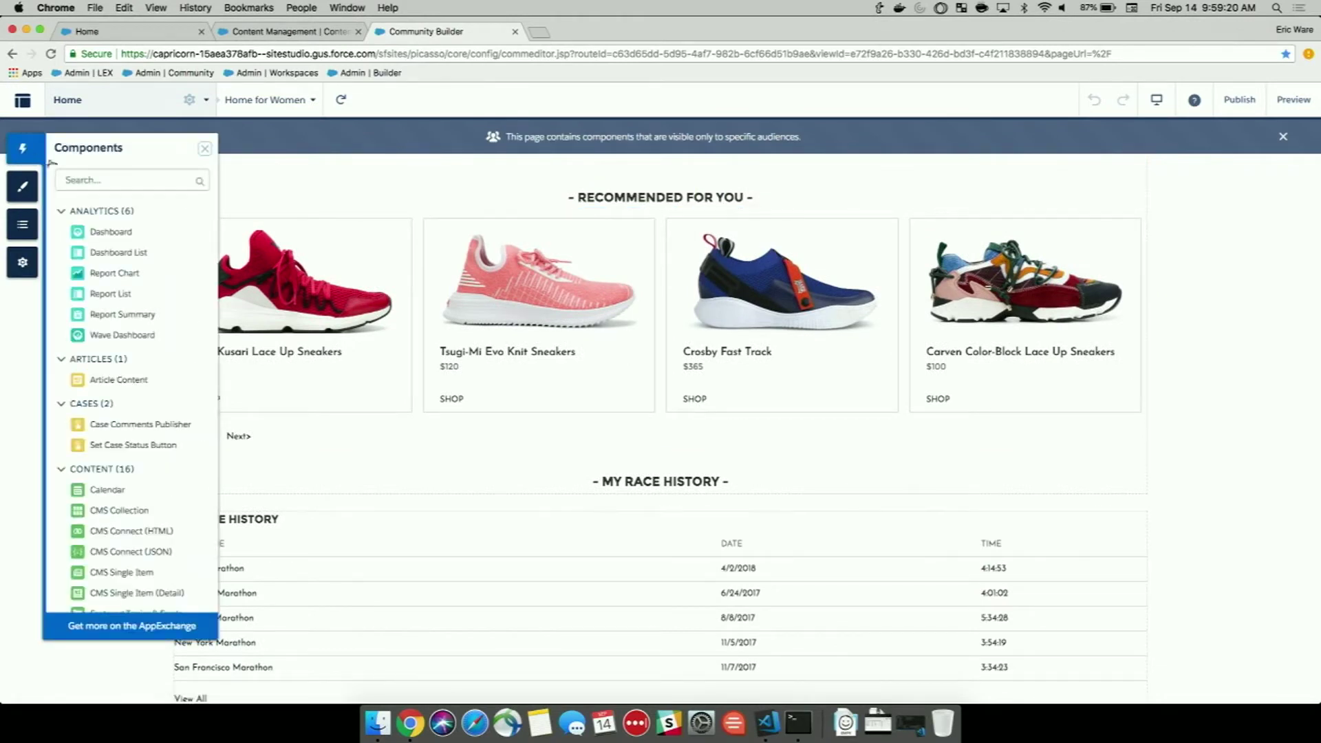
left_click(78, 179)
type("cms")
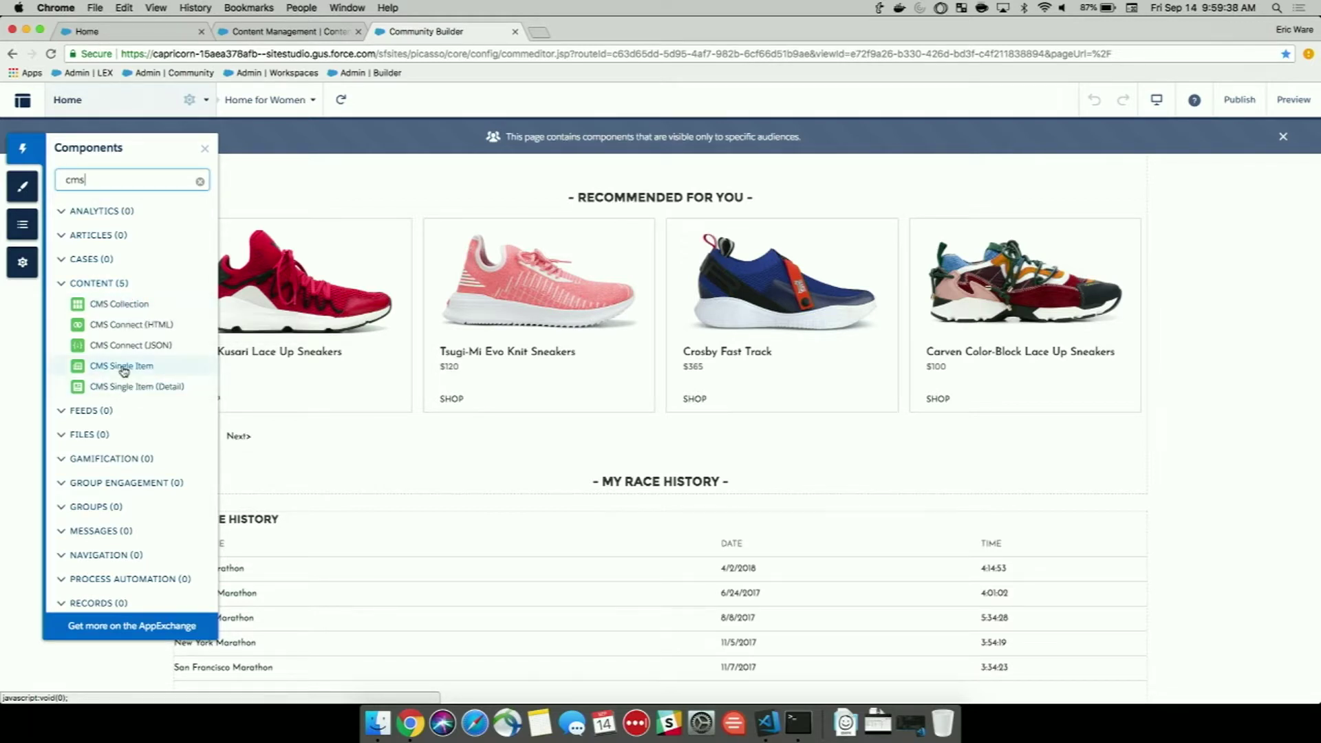
left_click_drag(124, 365, 433, 236)
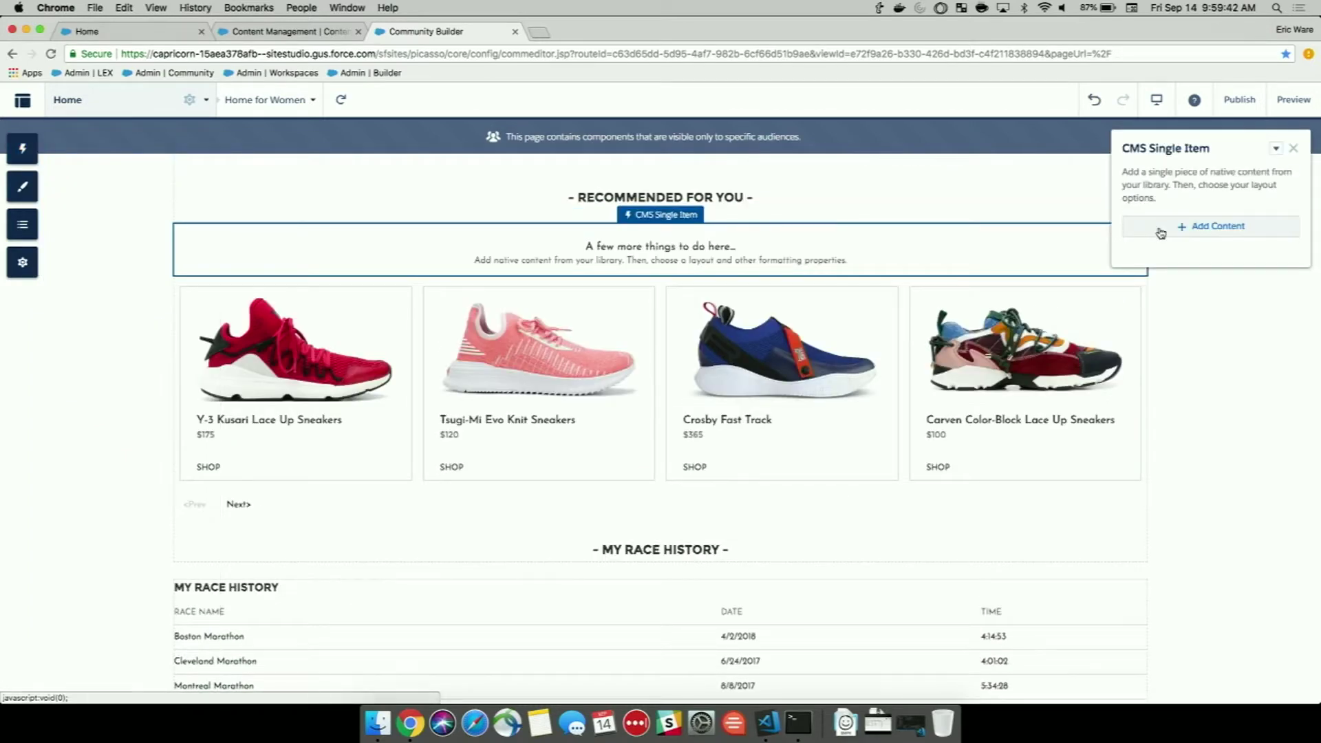
left_click(1161, 232)
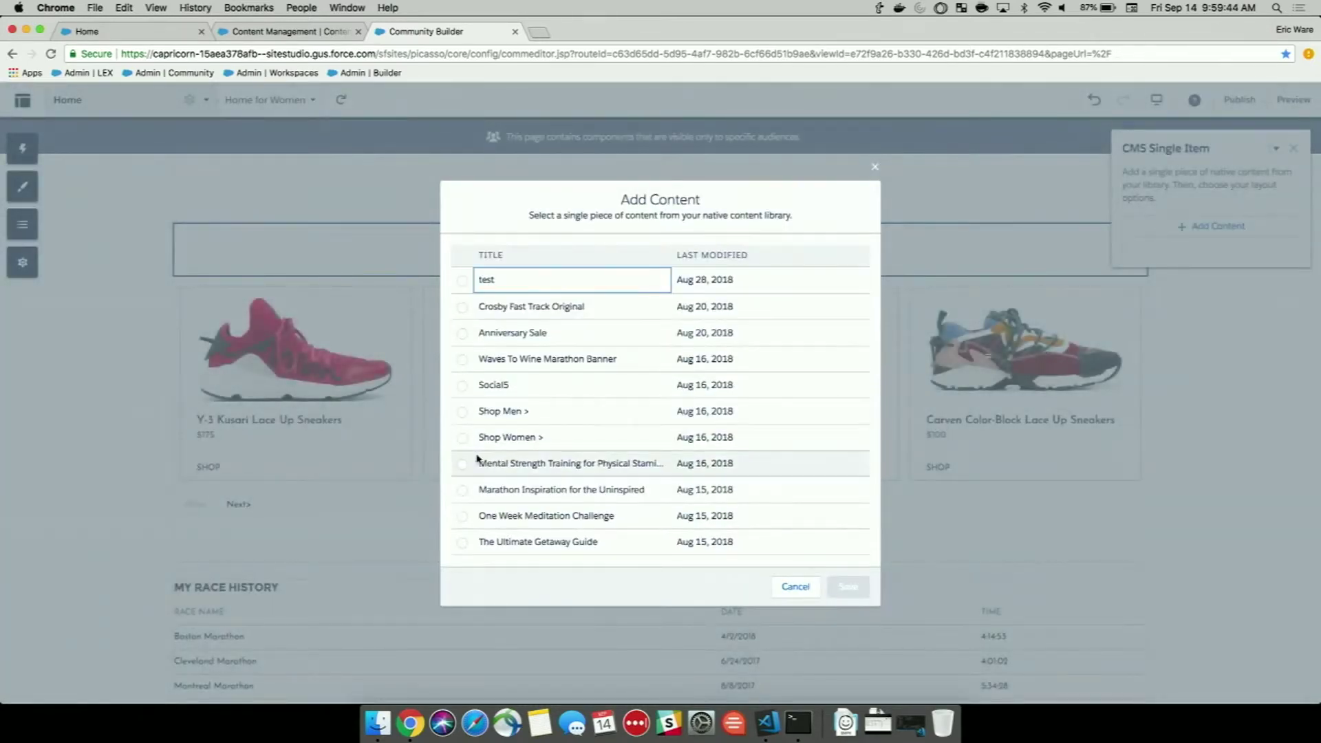
left_click(463, 465)
left_click(844, 589)
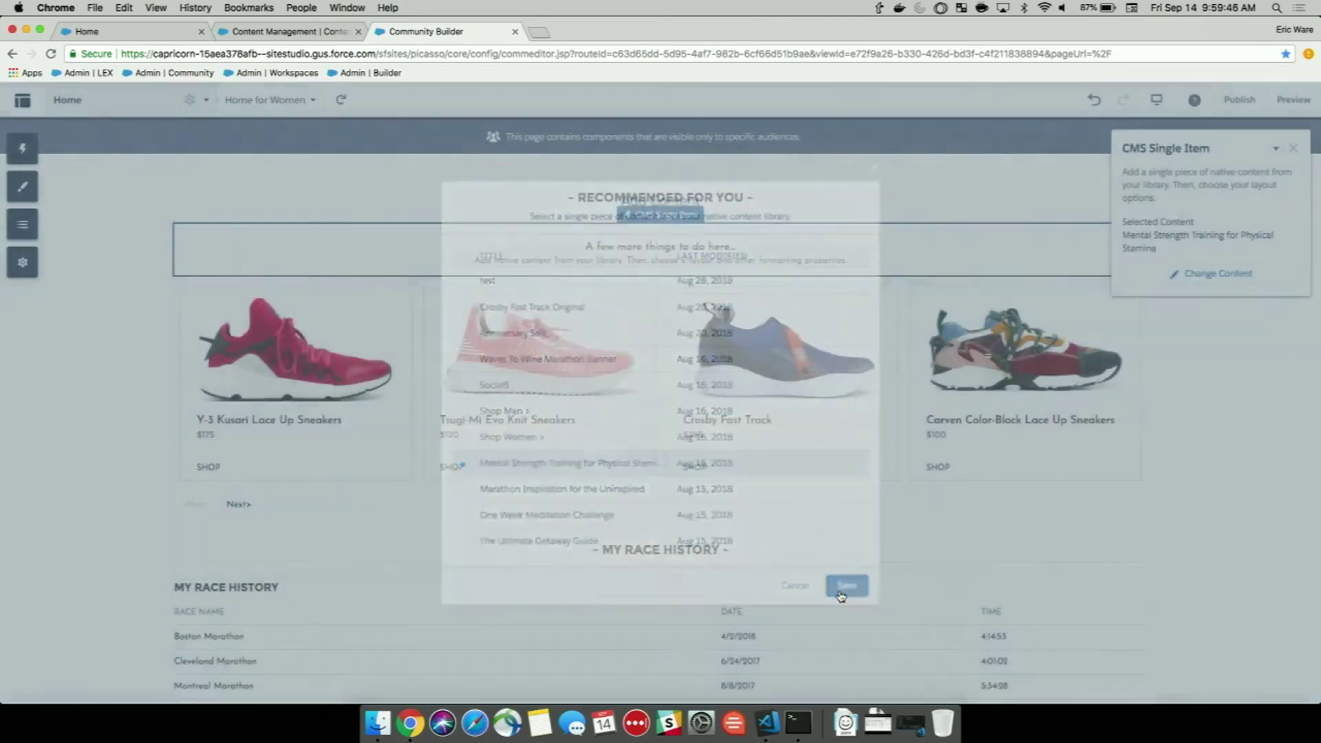
Change the single item's Content Layout from Banner to Card.
scroll(921, 506, "down", 1)
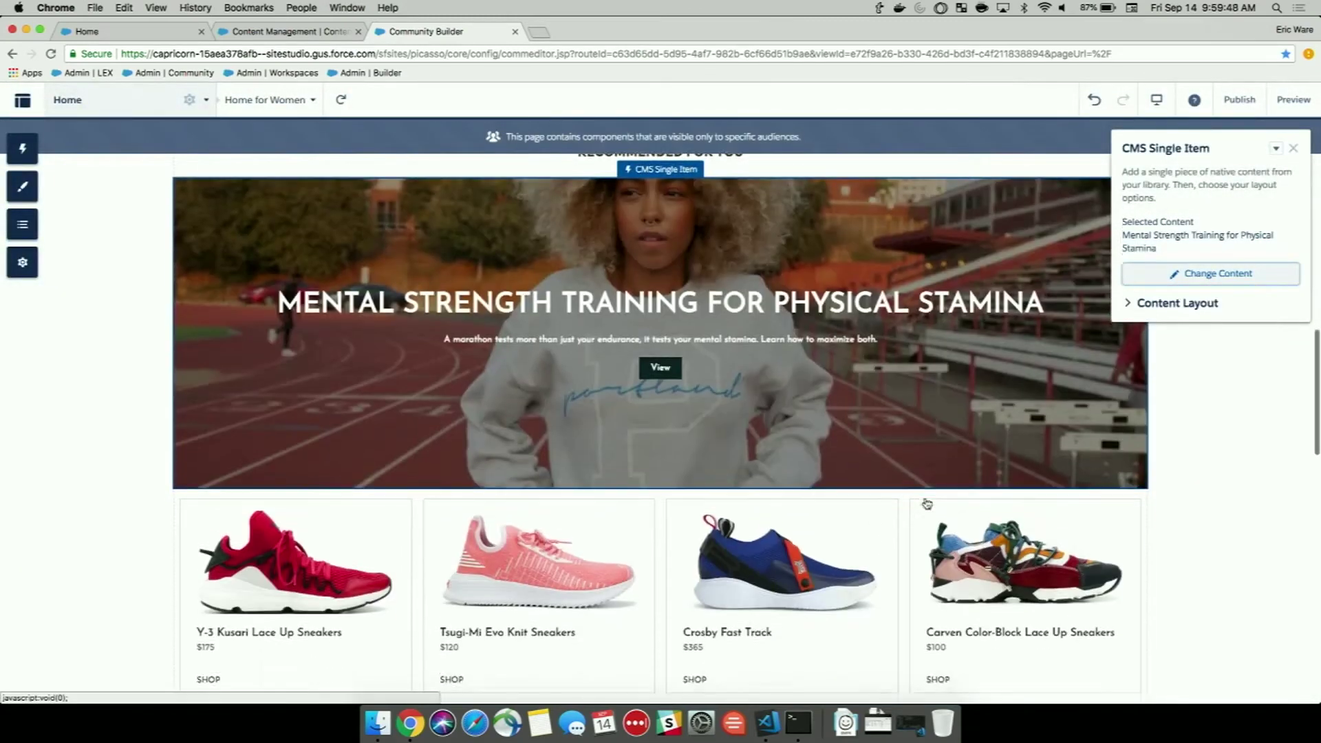
left_click(1126, 304)
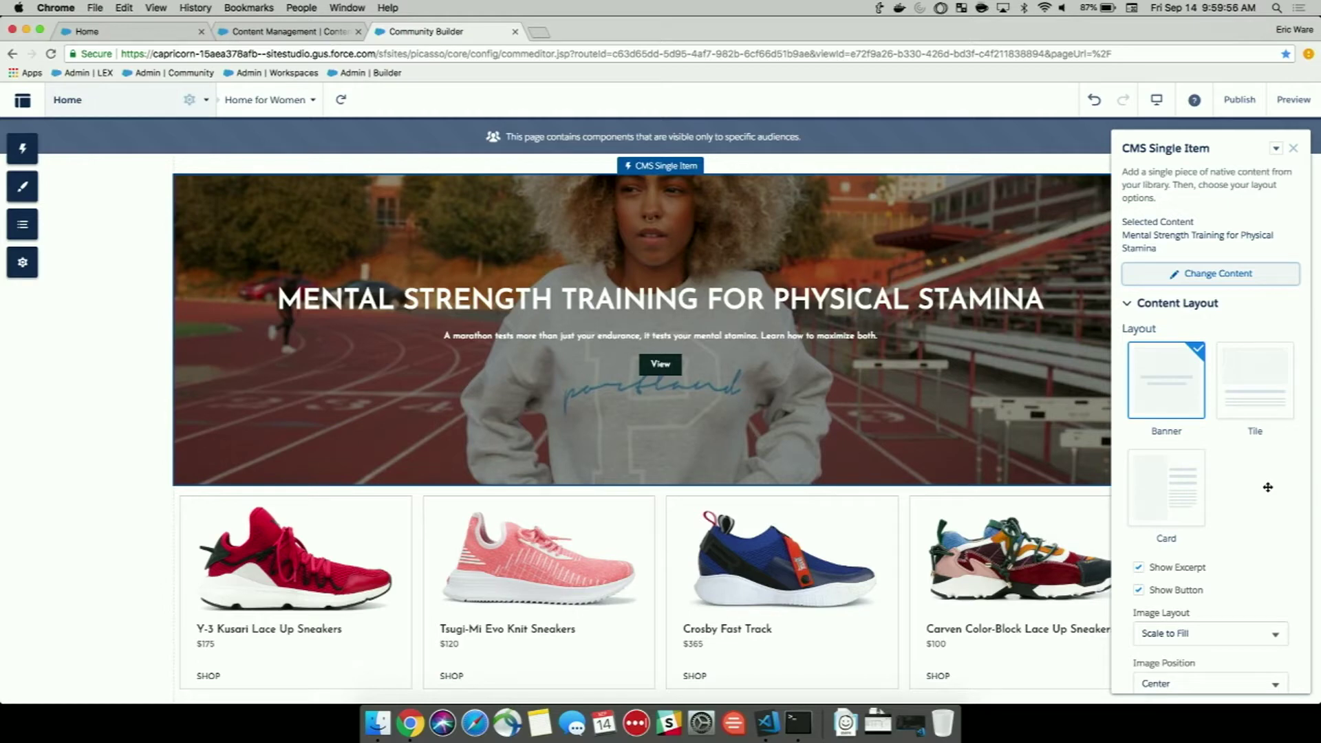
left_click(1173, 474)
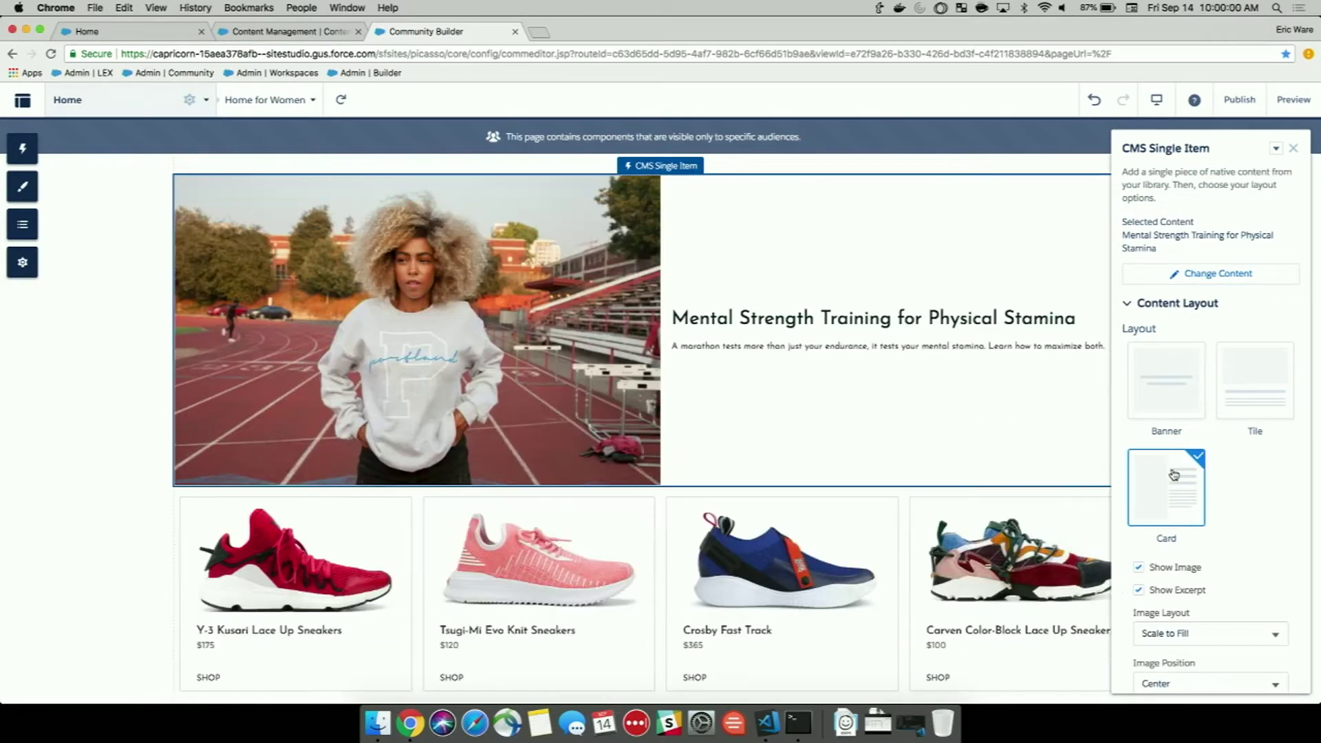
left_click(1293, 148)
scroll(1225, 365, "down", 2)
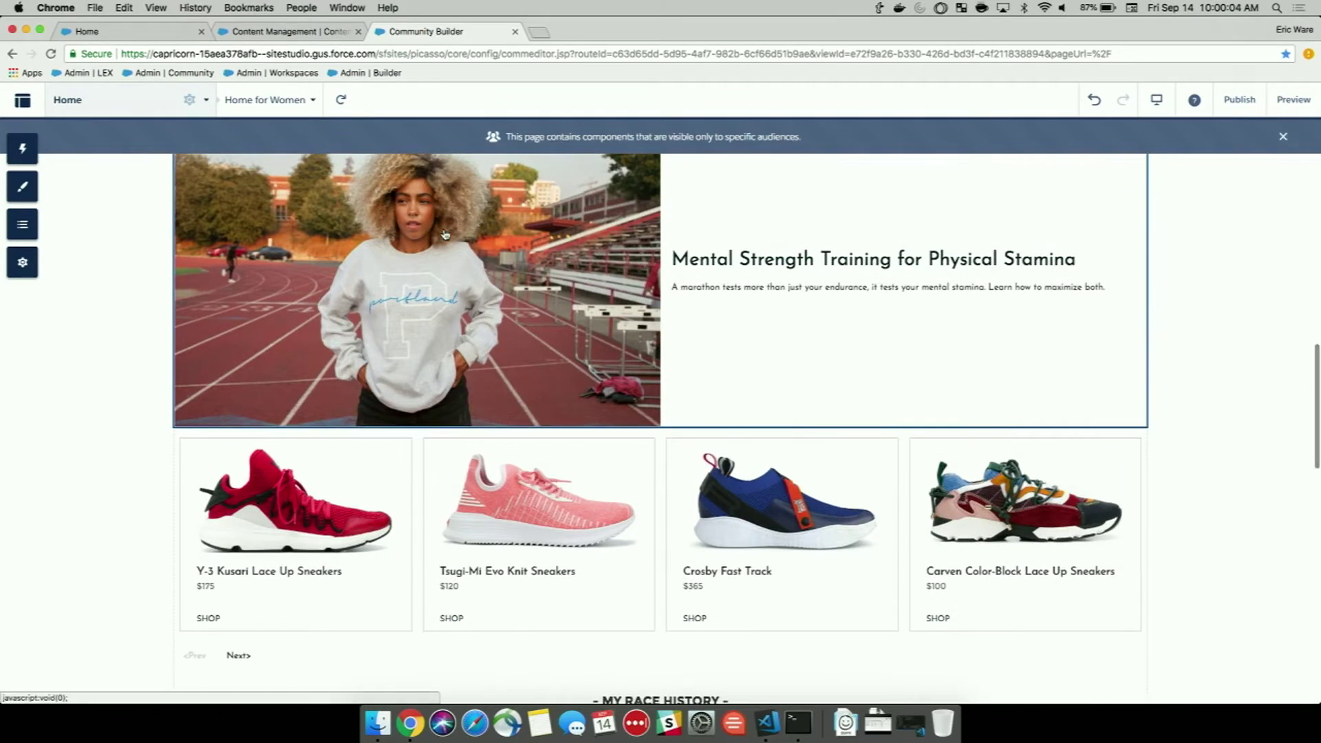
Drop a CMS Collection onto the Home page and load the SF - Featured - Women collection into it.
left_click(23, 148)
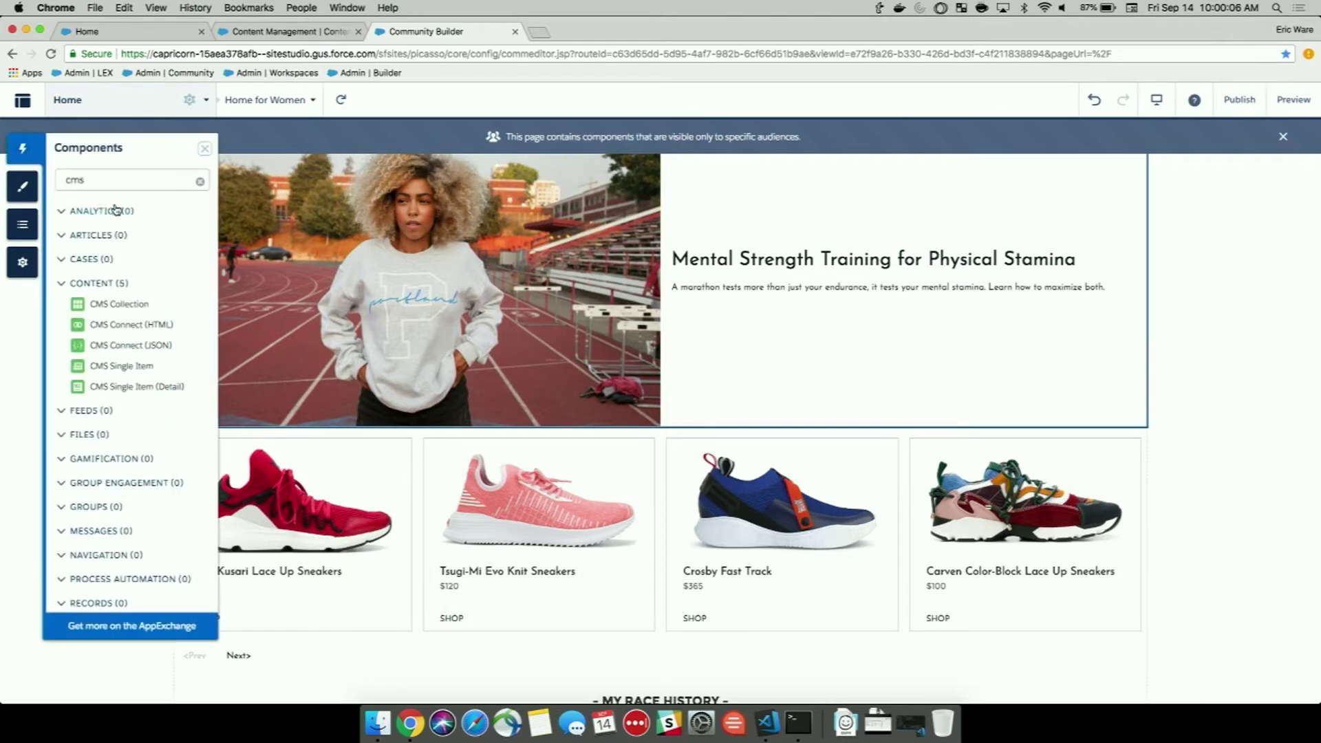
left_click_drag(122, 313, 561, 415)
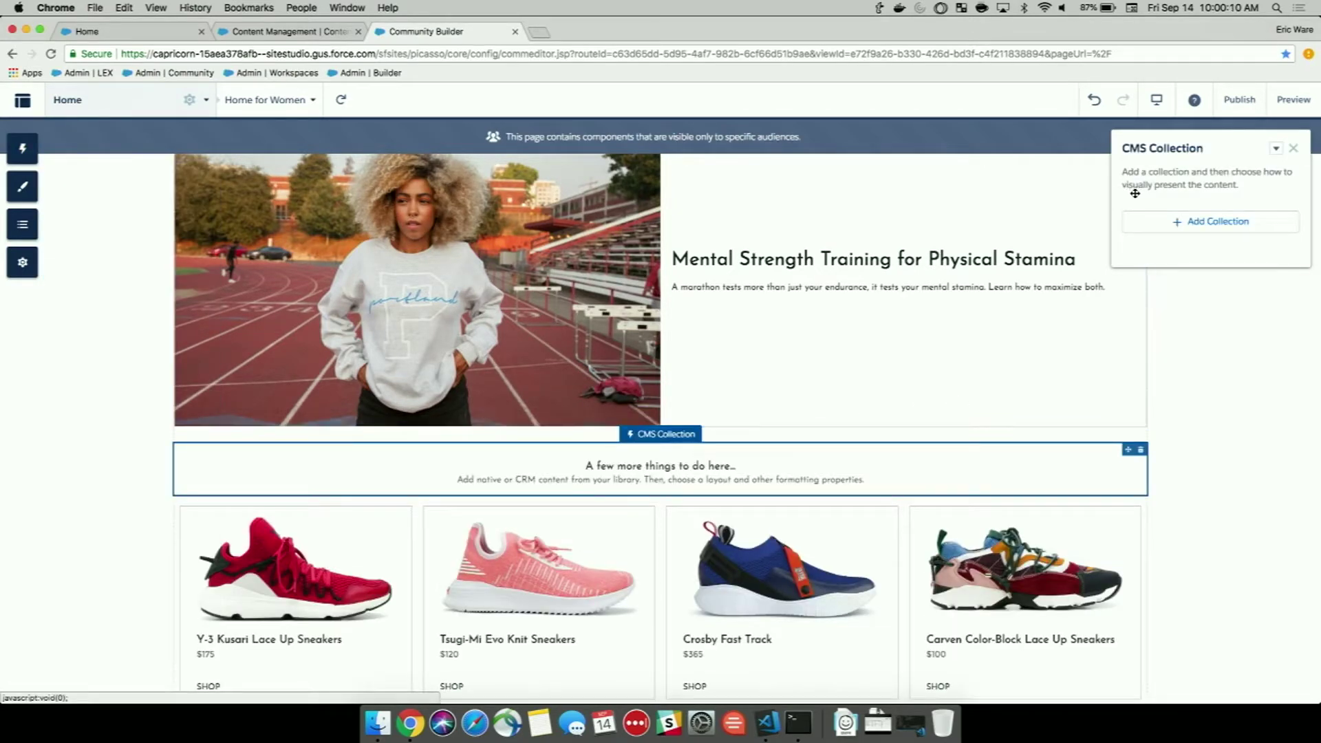
left_click(1176, 223)
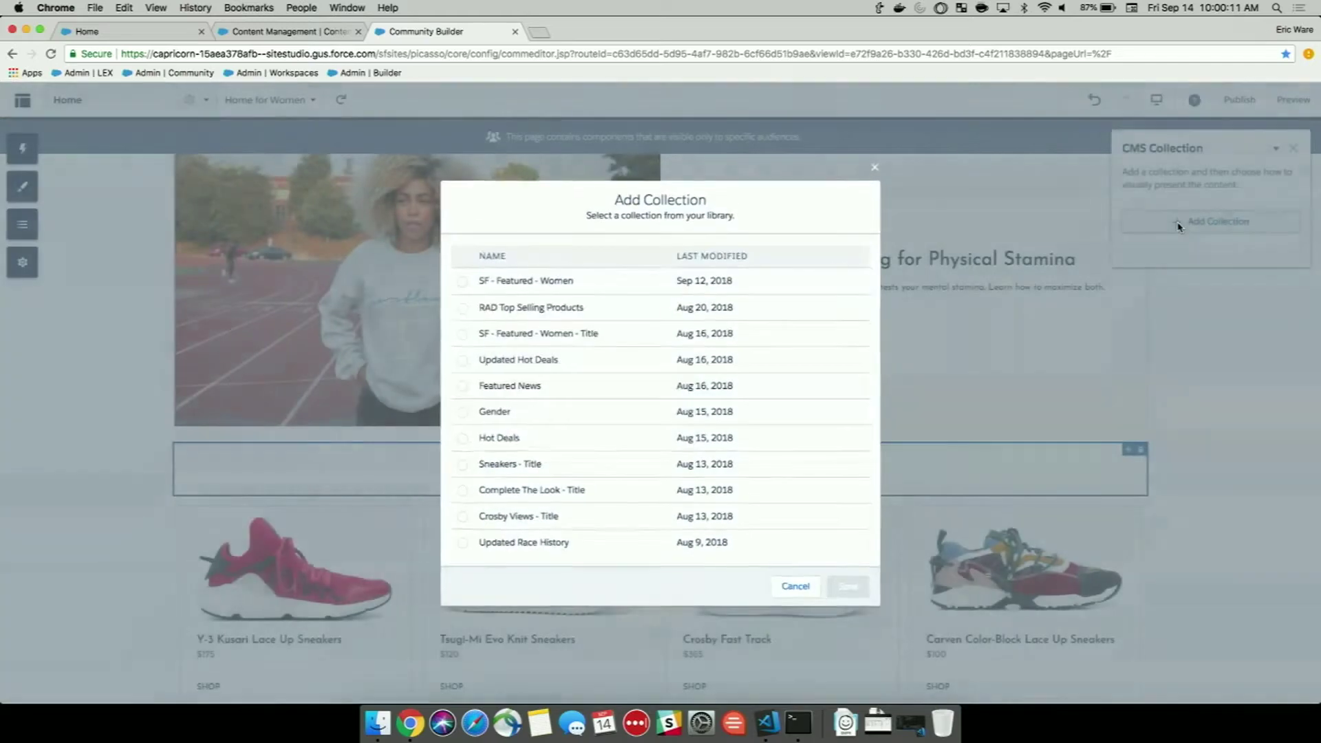
left_click(462, 281)
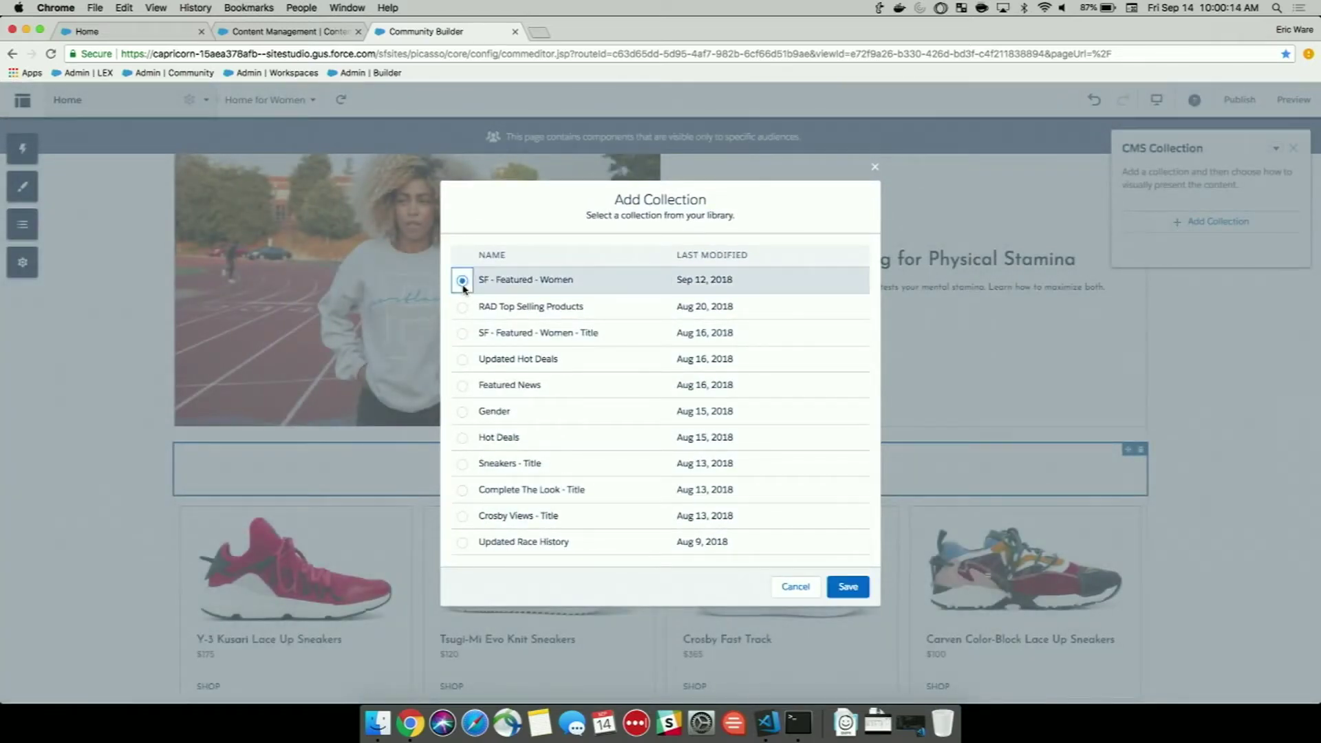
left_click(844, 587)
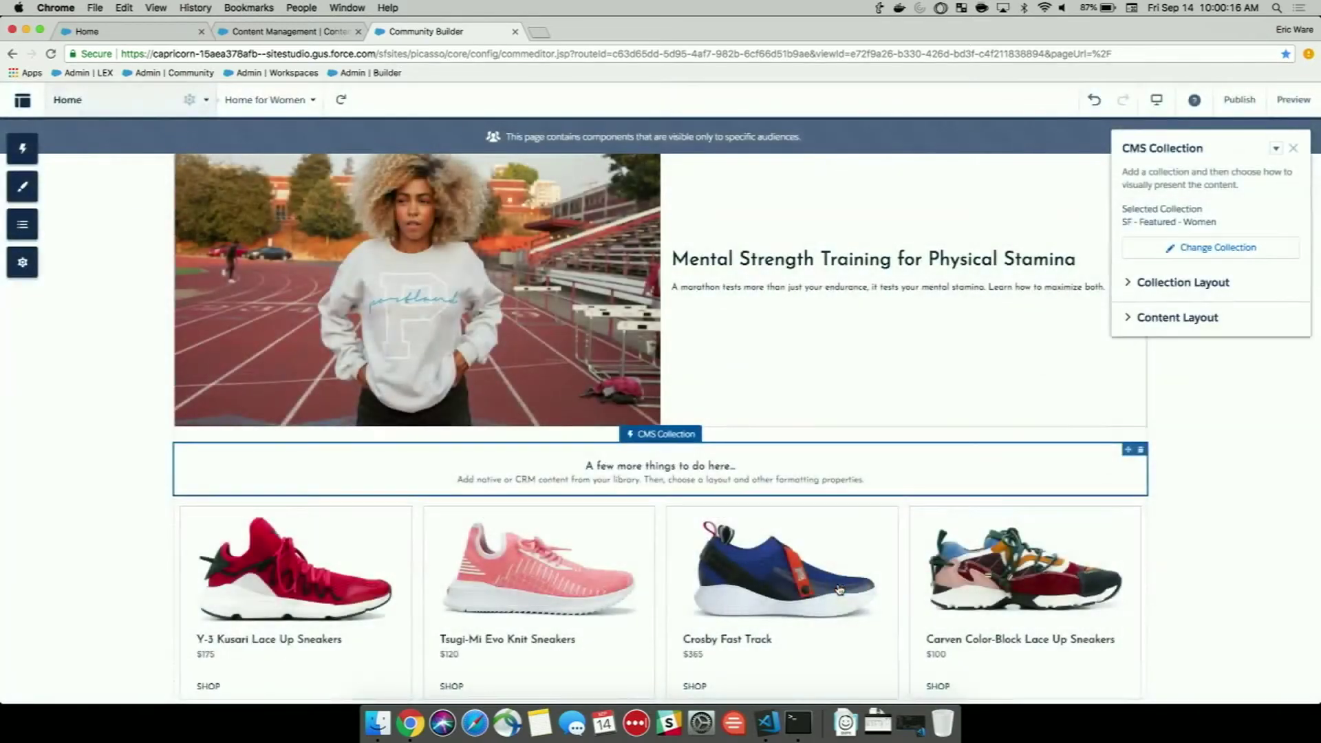
scroll(908, 511, "down", 5)
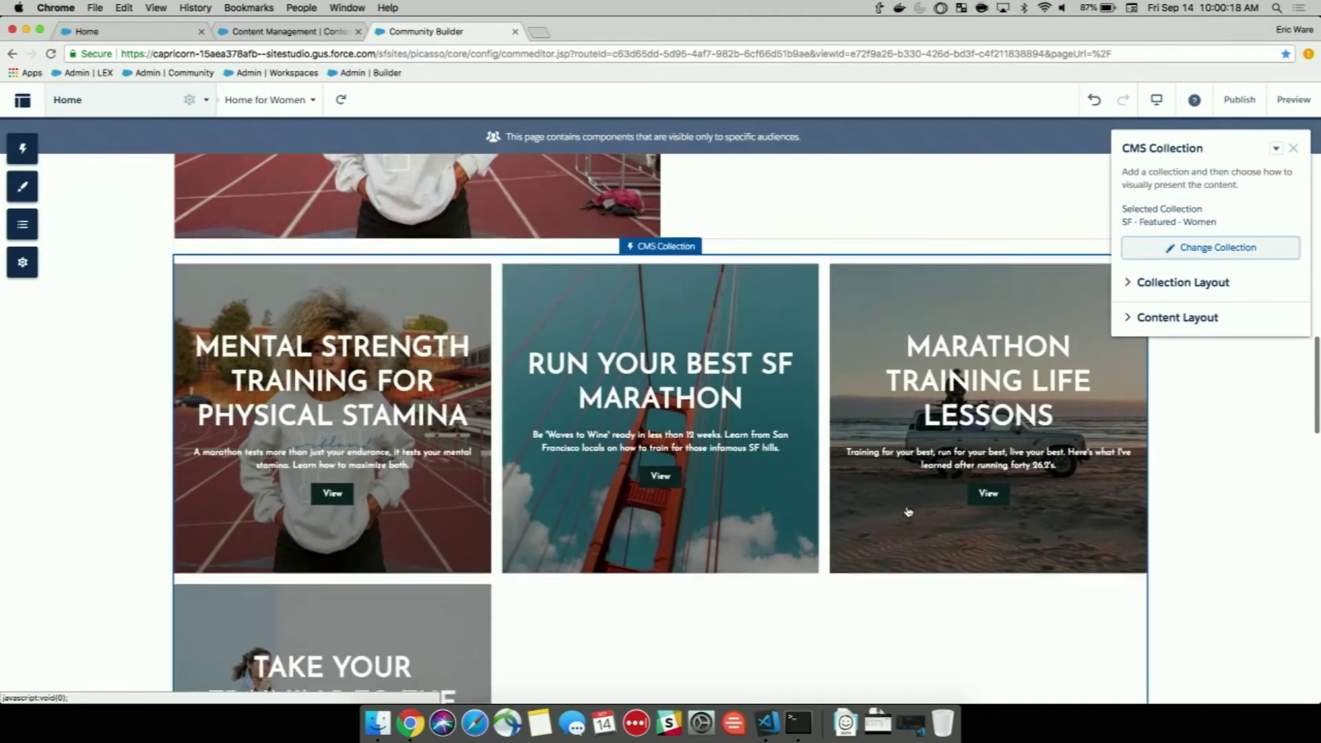
Set the featured collection's layout to 4 columns and 1 row.
left_click(1127, 282)
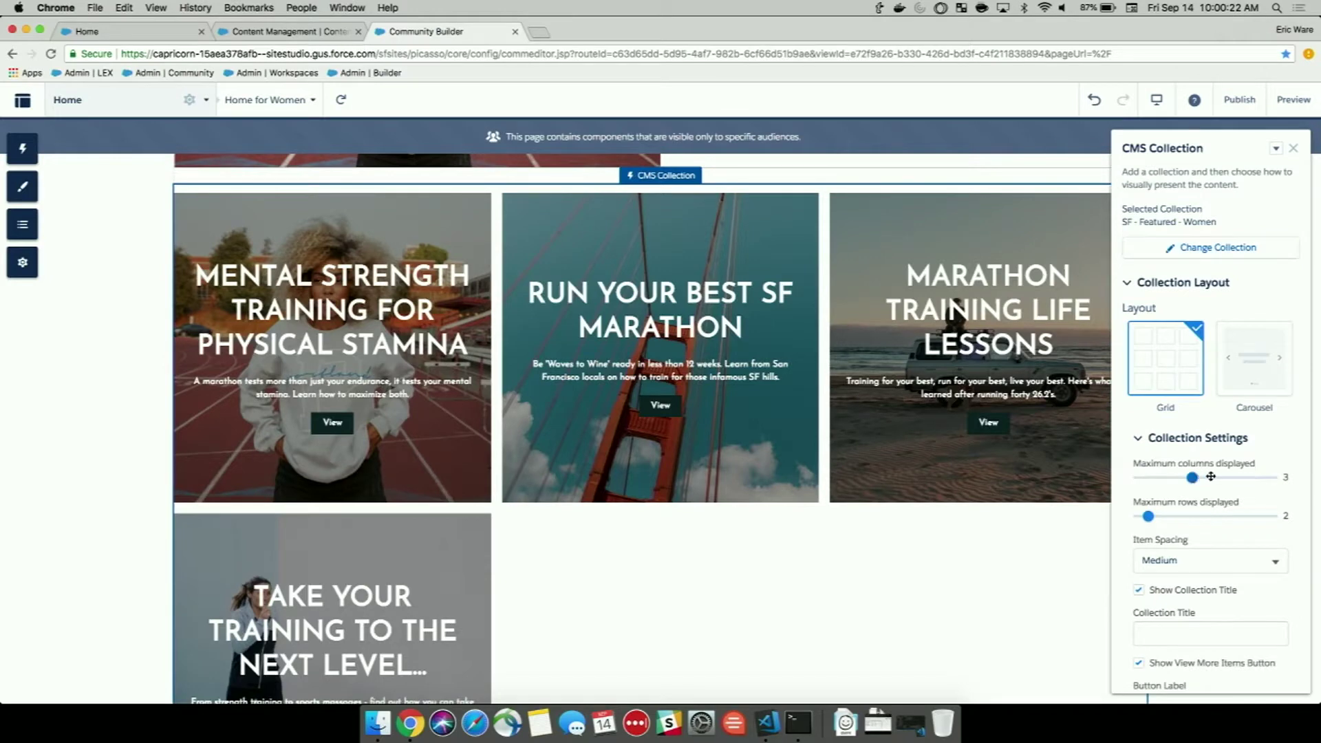
left_click_drag(1194, 476, 1218, 477)
left_click_drag(1145, 521, 1138, 517)
scroll(1211, 542, "down", 1)
scroll(1211, 541, "down", 5)
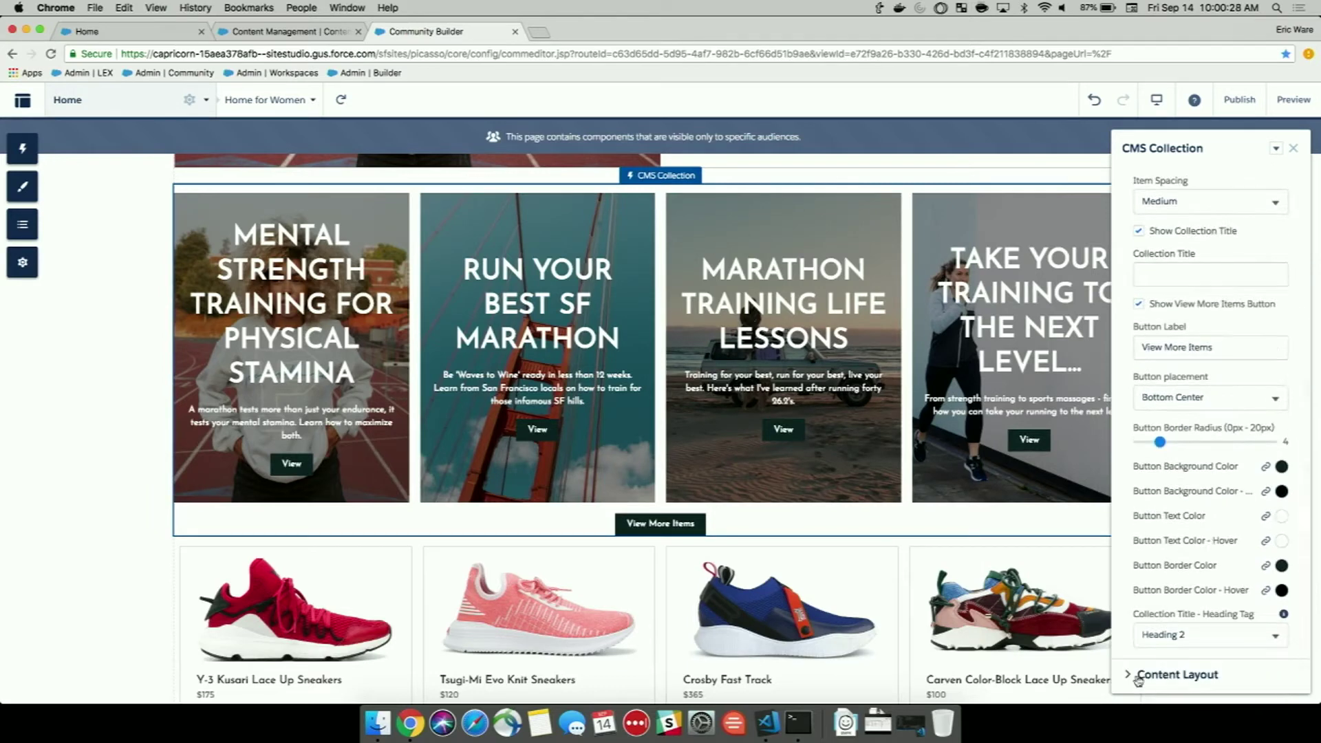
Use the Tile layout with 331 px image height and Medium titles, then start audience assignment.
left_click(1131, 674)
scroll(1174, 599, "down", 4)
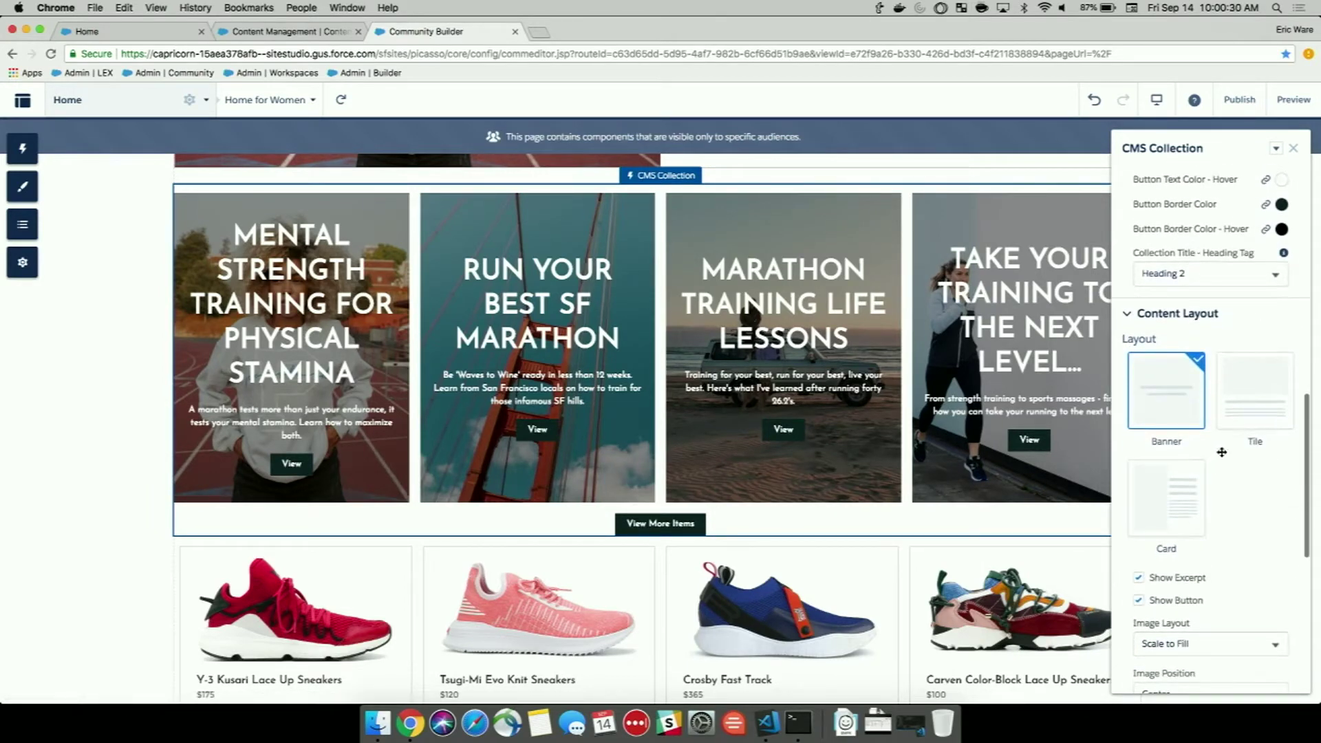
left_click(1248, 416)
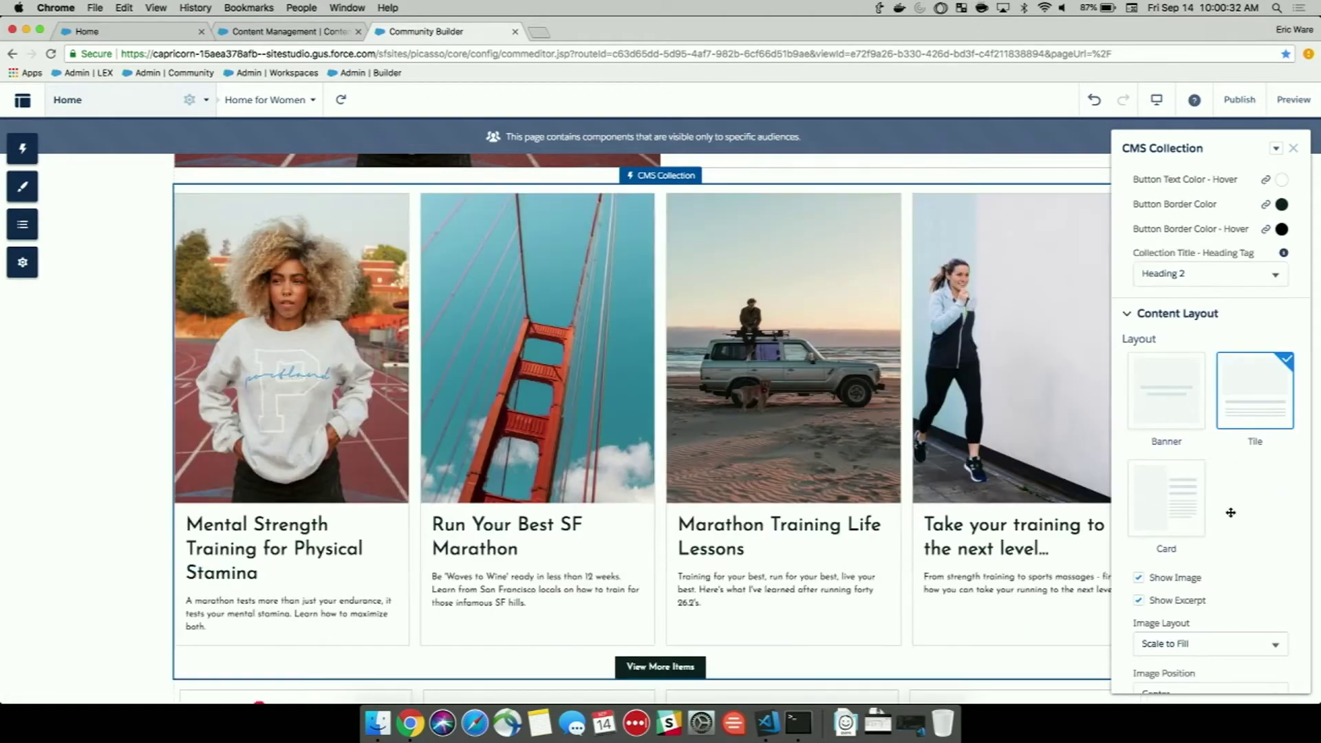
scroll(1204, 550, "down", 2)
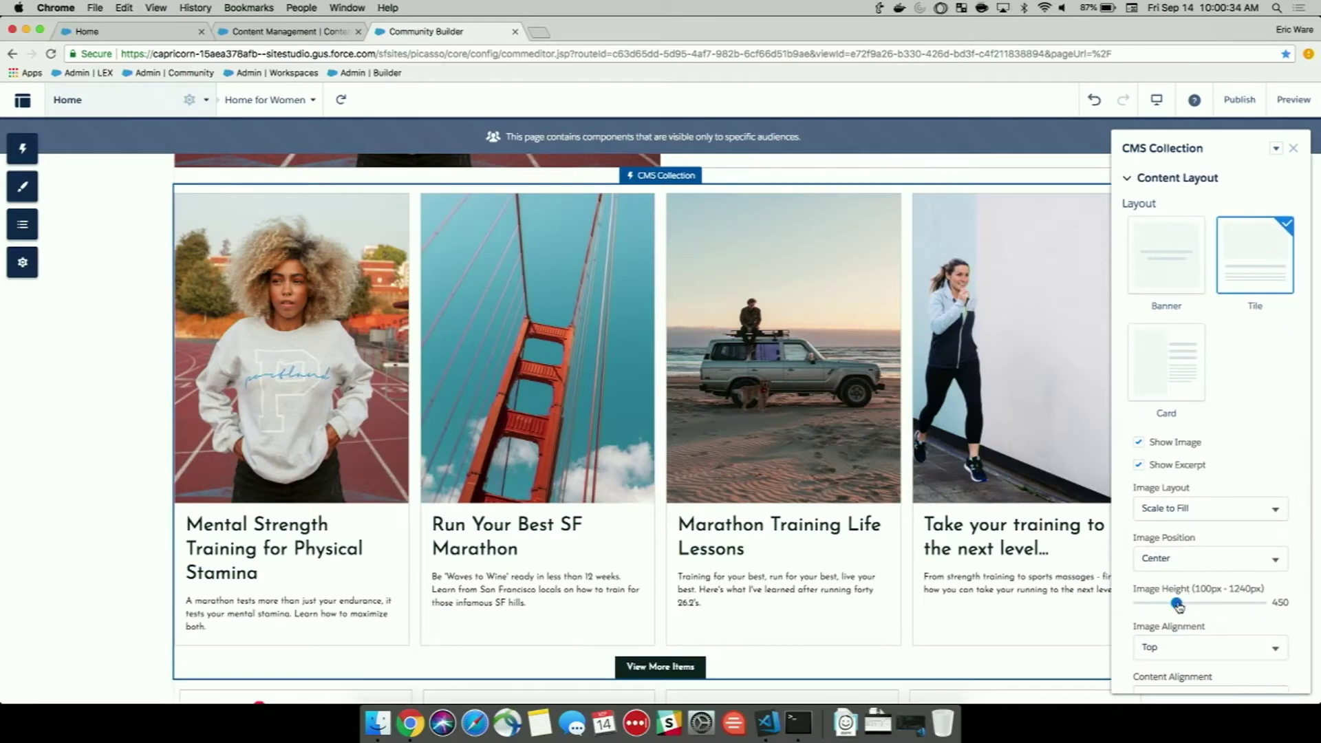
left_click_drag(1177, 603, 1164, 605)
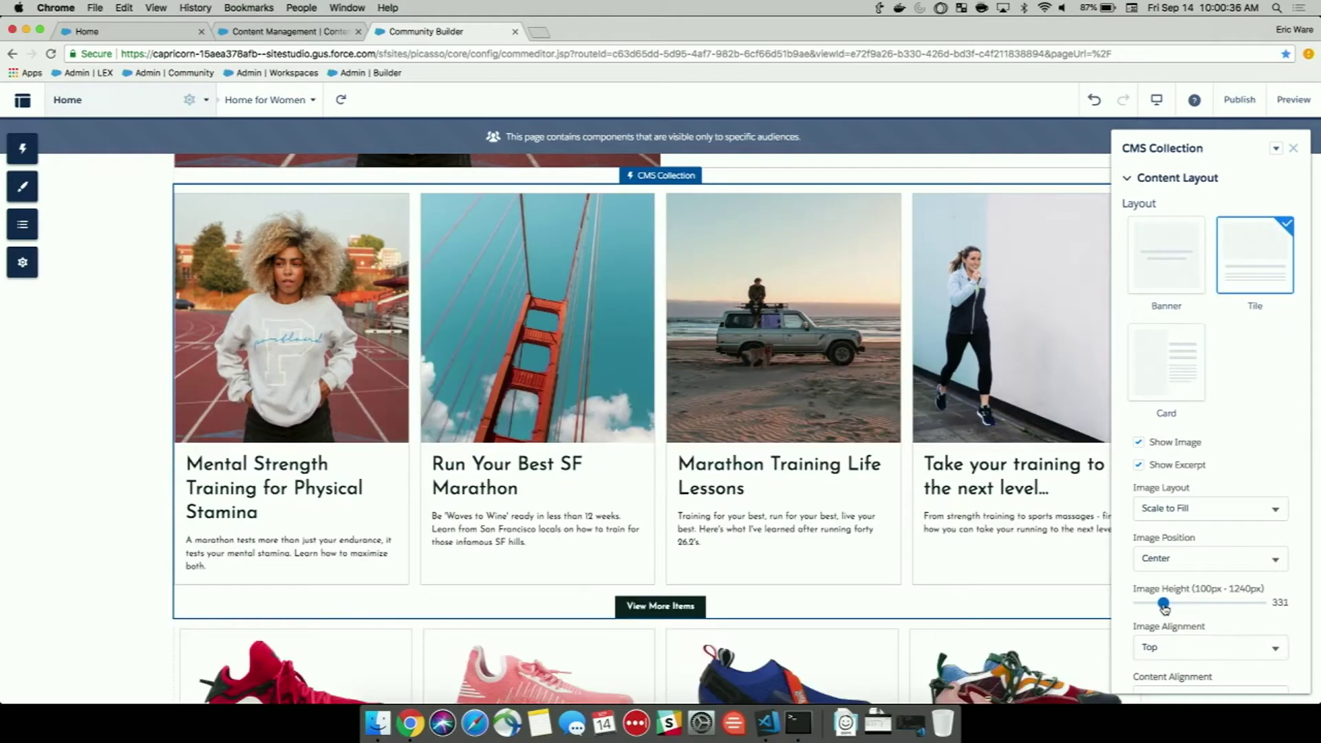
scroll(1208, 605, "down", 5)
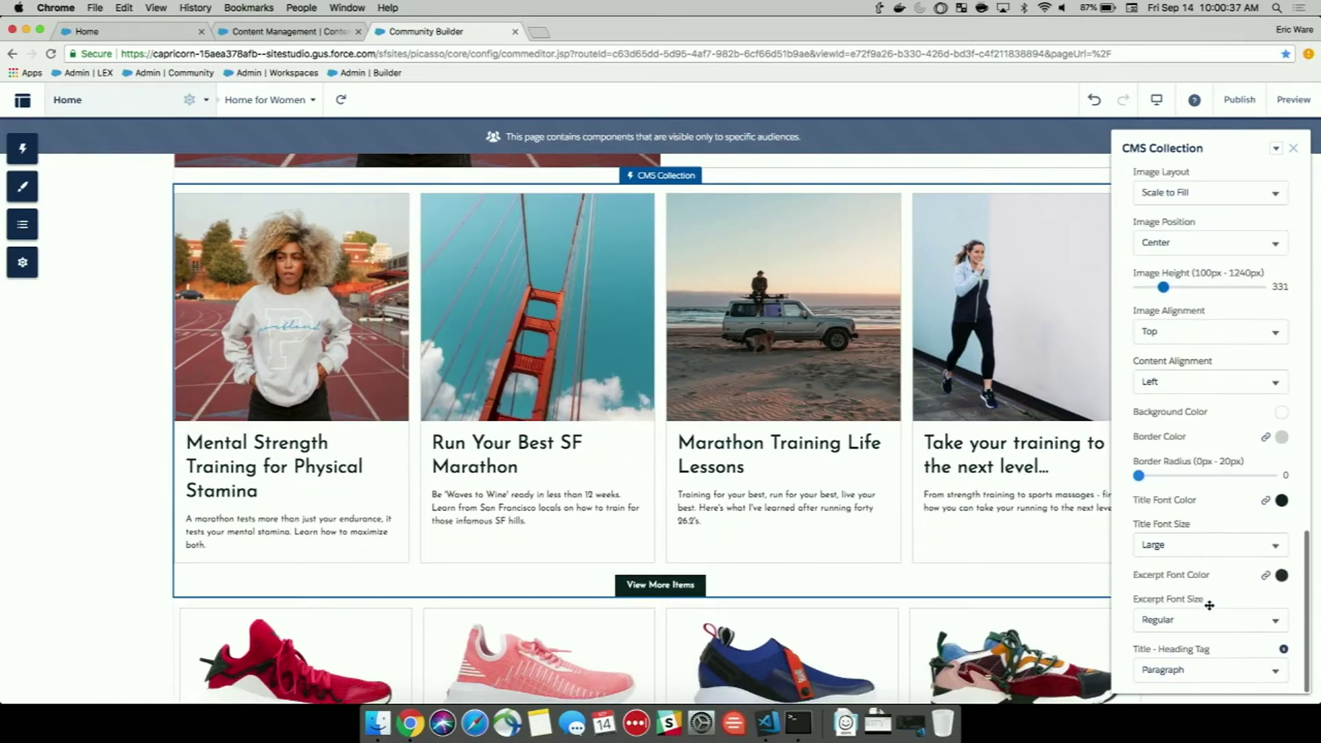
left_click(1216, 550)
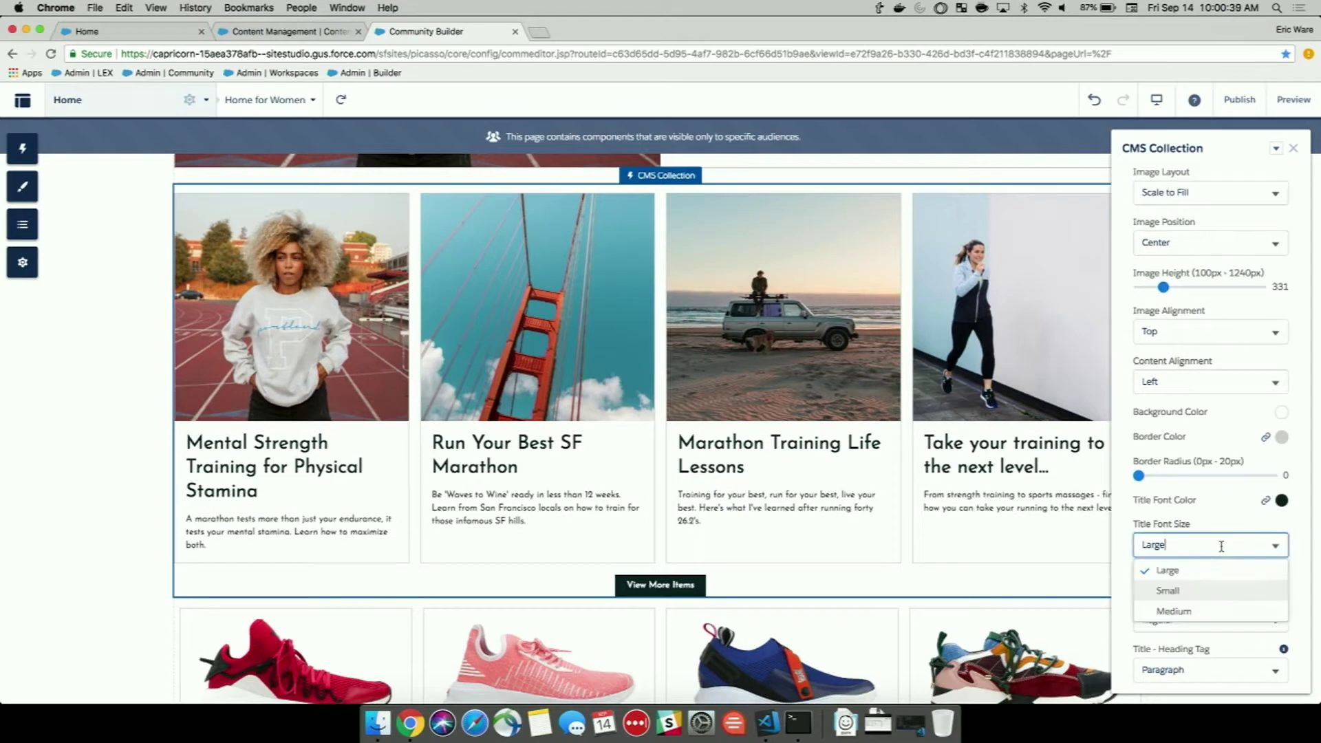
left_click(1184, 609)
scroll(1201, 523, "up", 10)
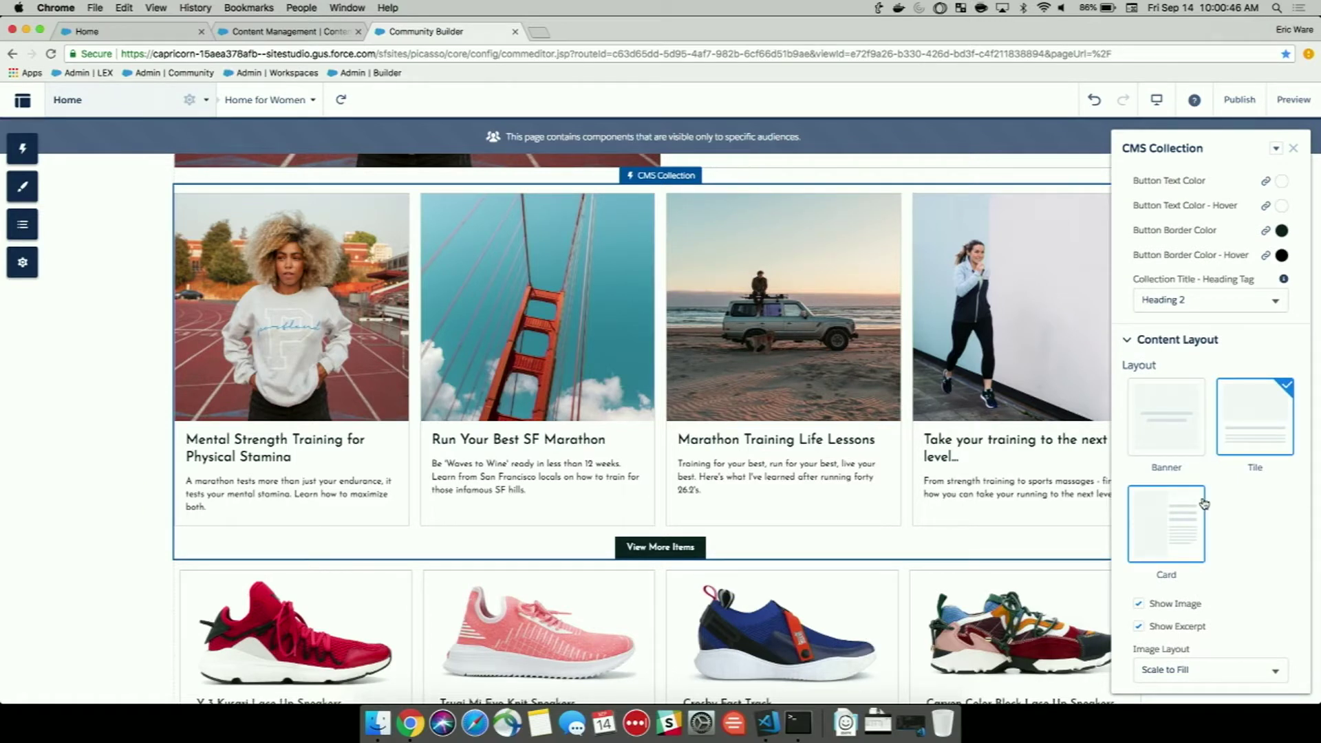
left_click(1274, 150)
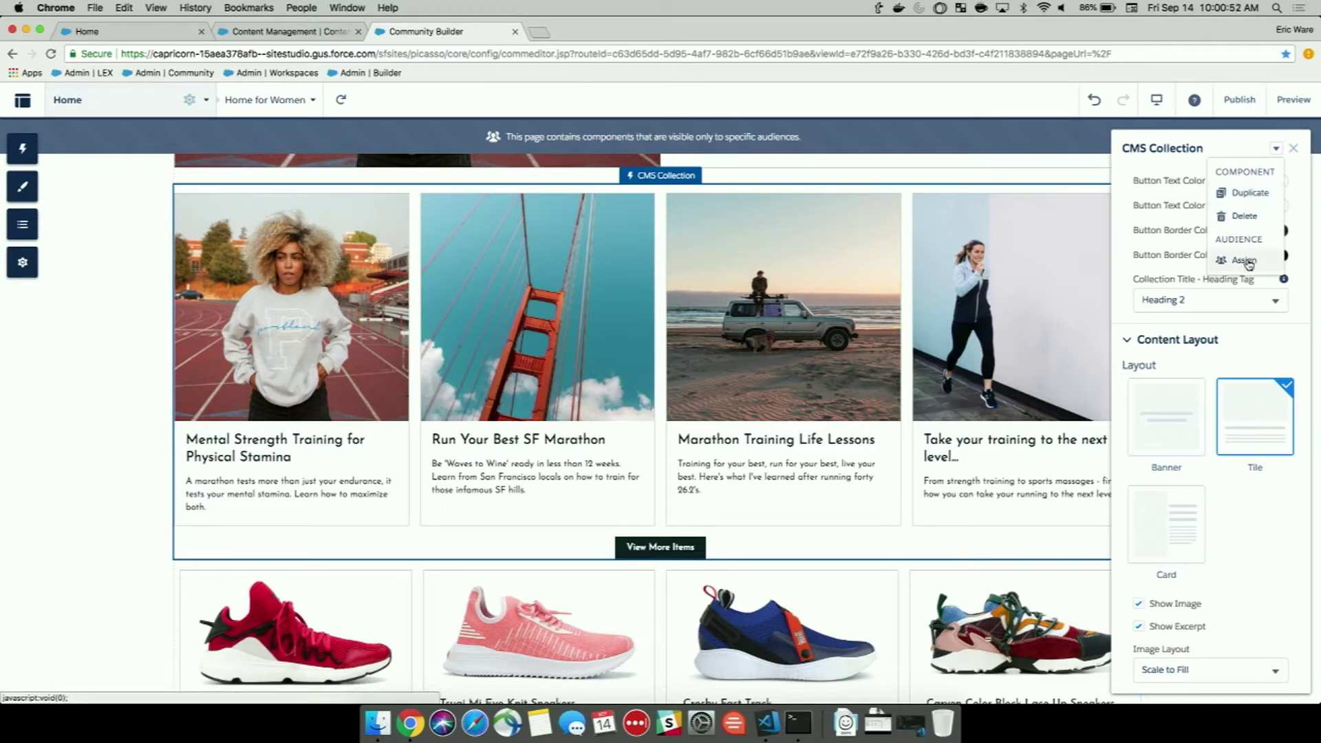
left_click(1247, 262)
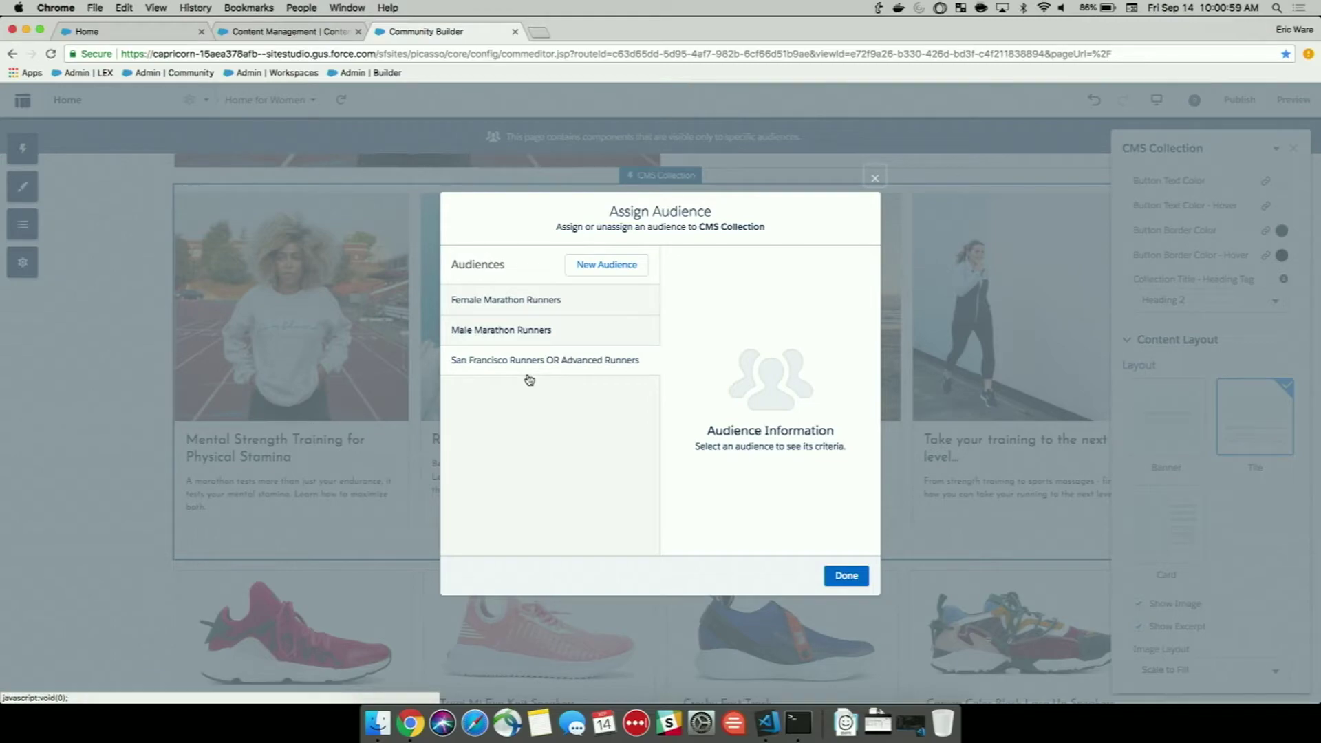
Assign the San Francisco Runners OR Advanced Runners audience to the featured collection.
left_click(521, 361)
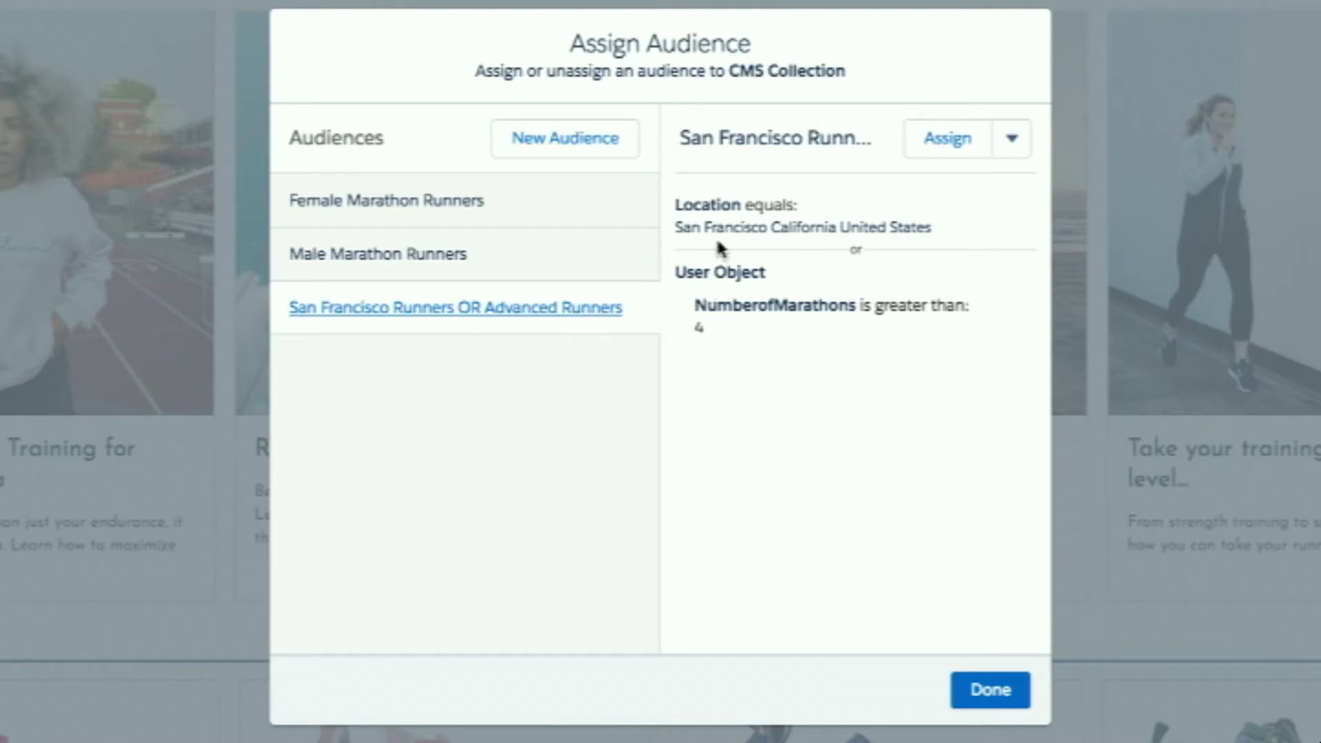
left_click(939, 151)
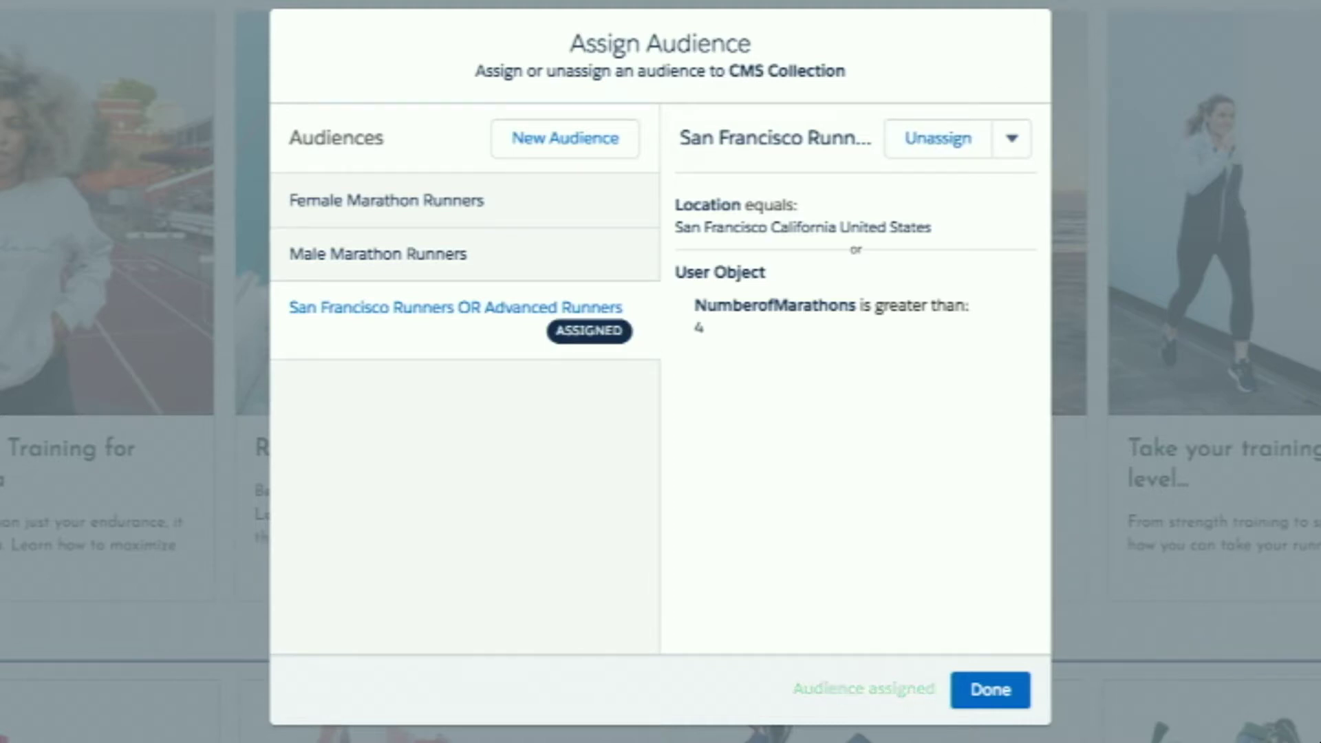
key("Escape")
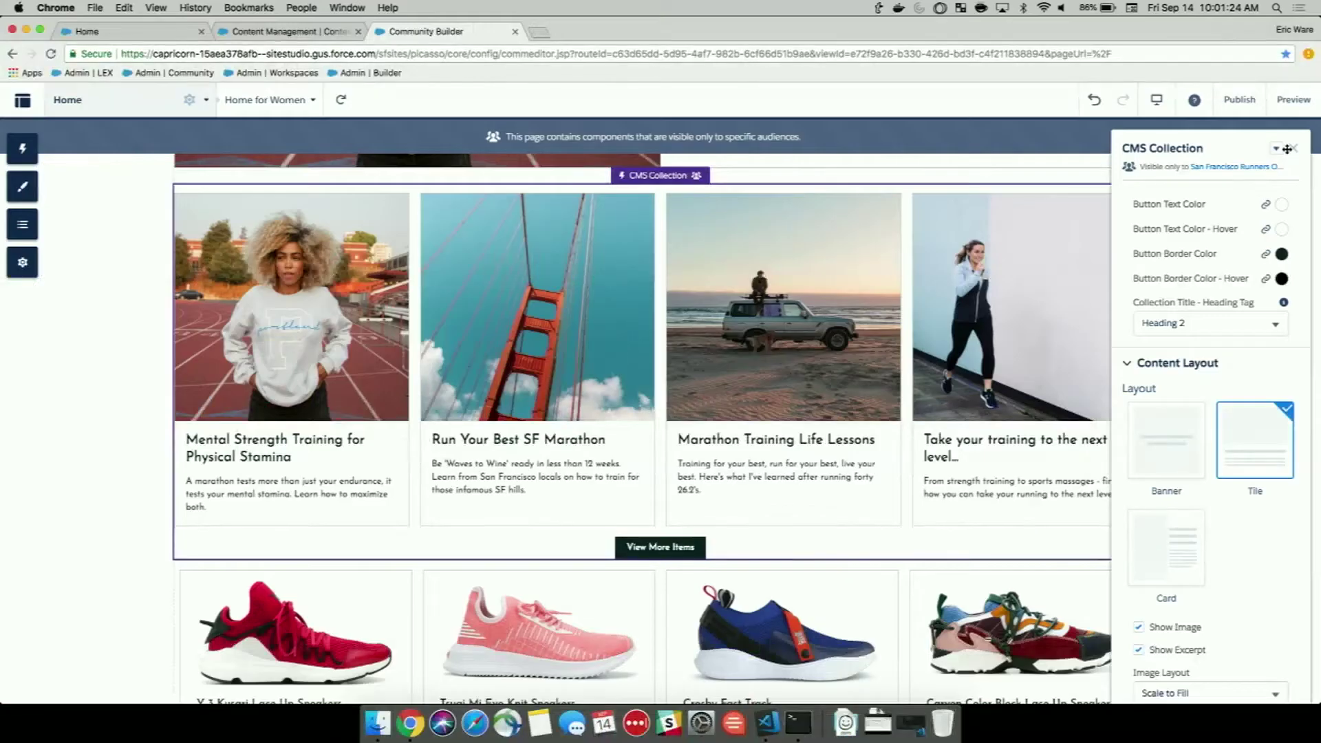
left_click(1289, 148)
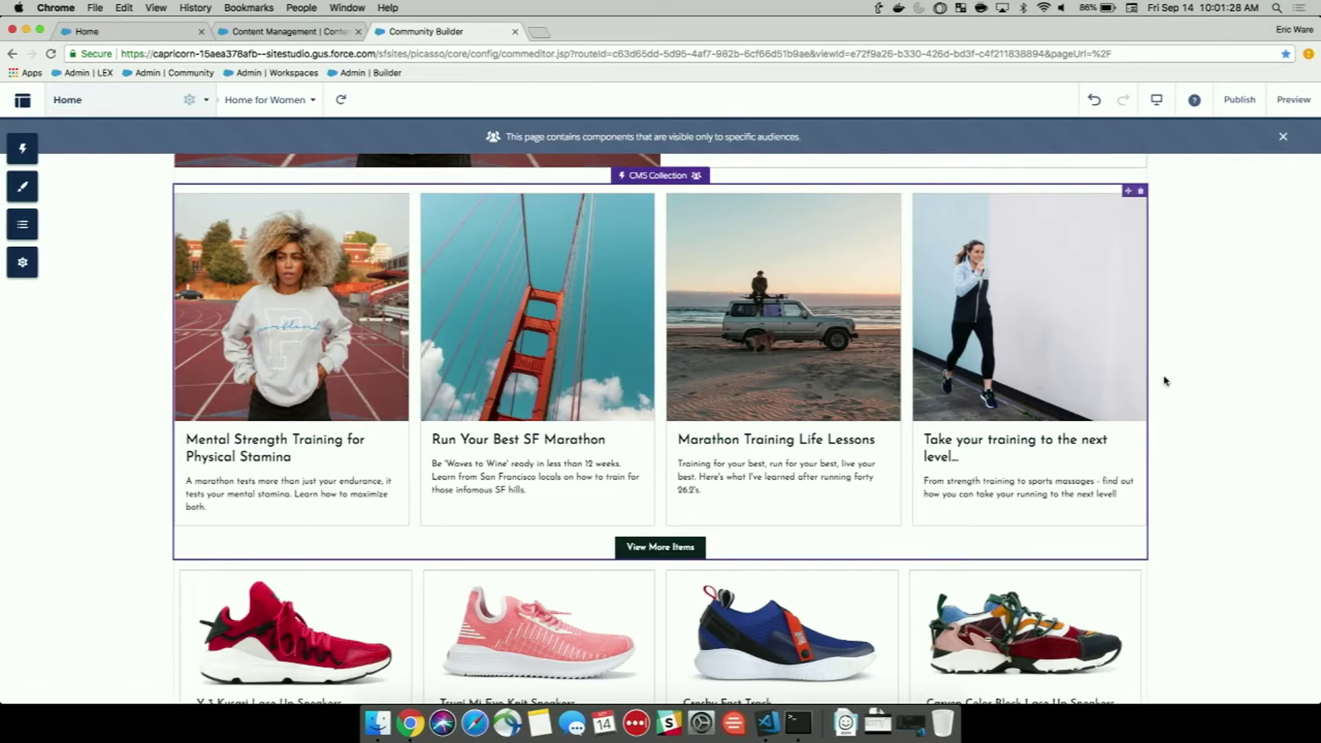
Scroll to My Race History and place a CMS Collection from the Components panel above it.
scroll(1164, 381, "down", 5)
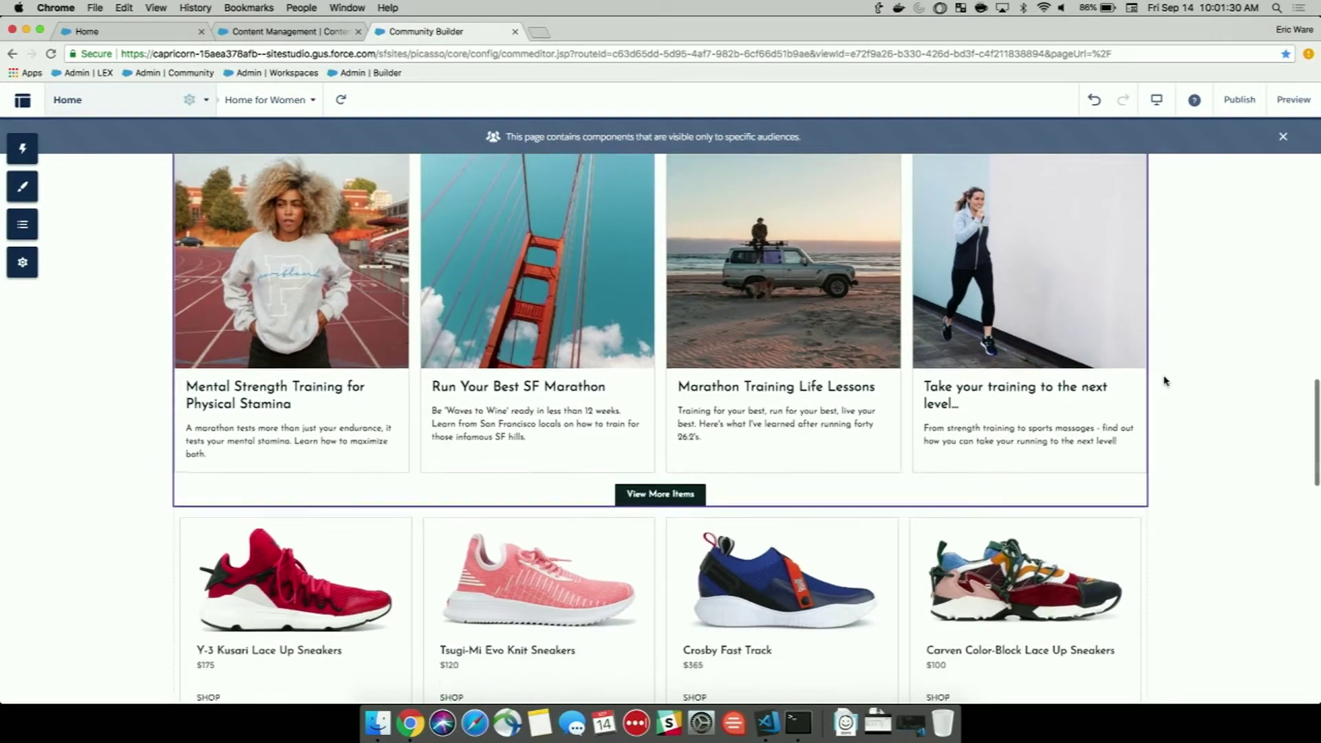
scroll(1164, 380, "down", 6)
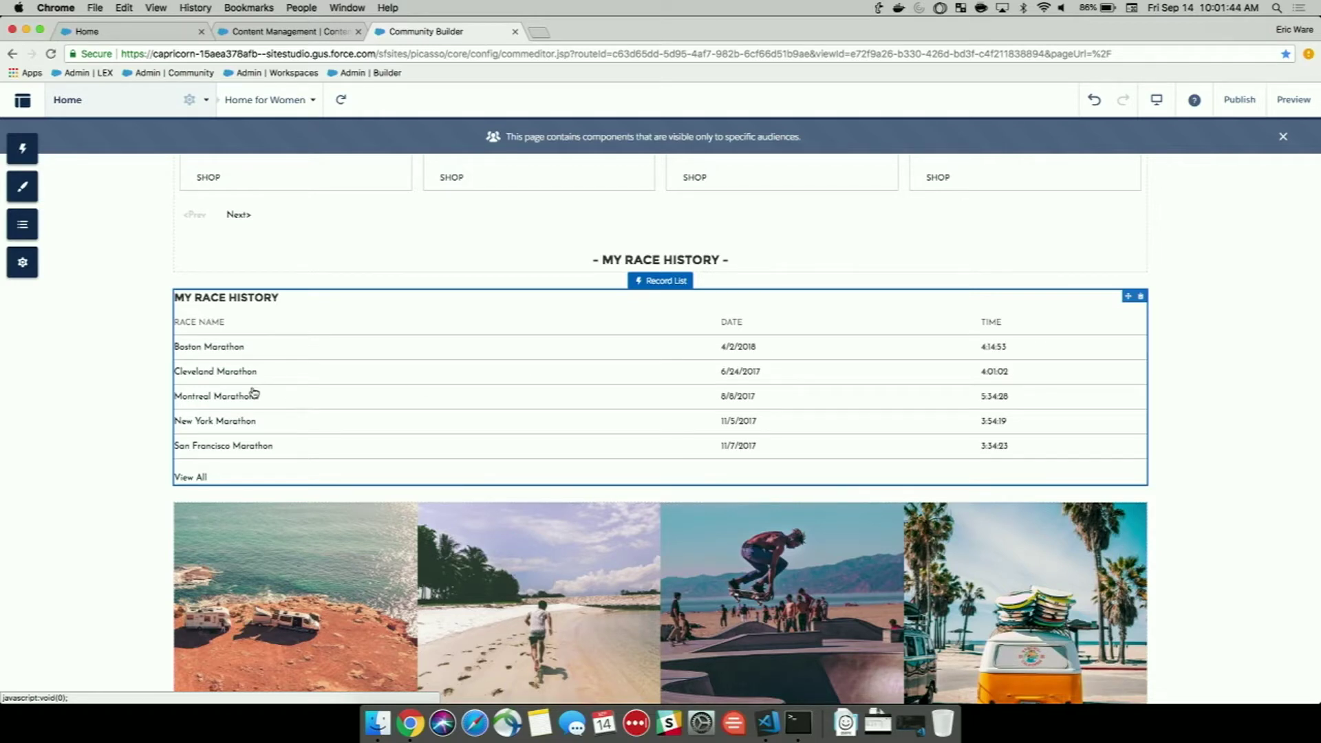
left_click(25, 151)
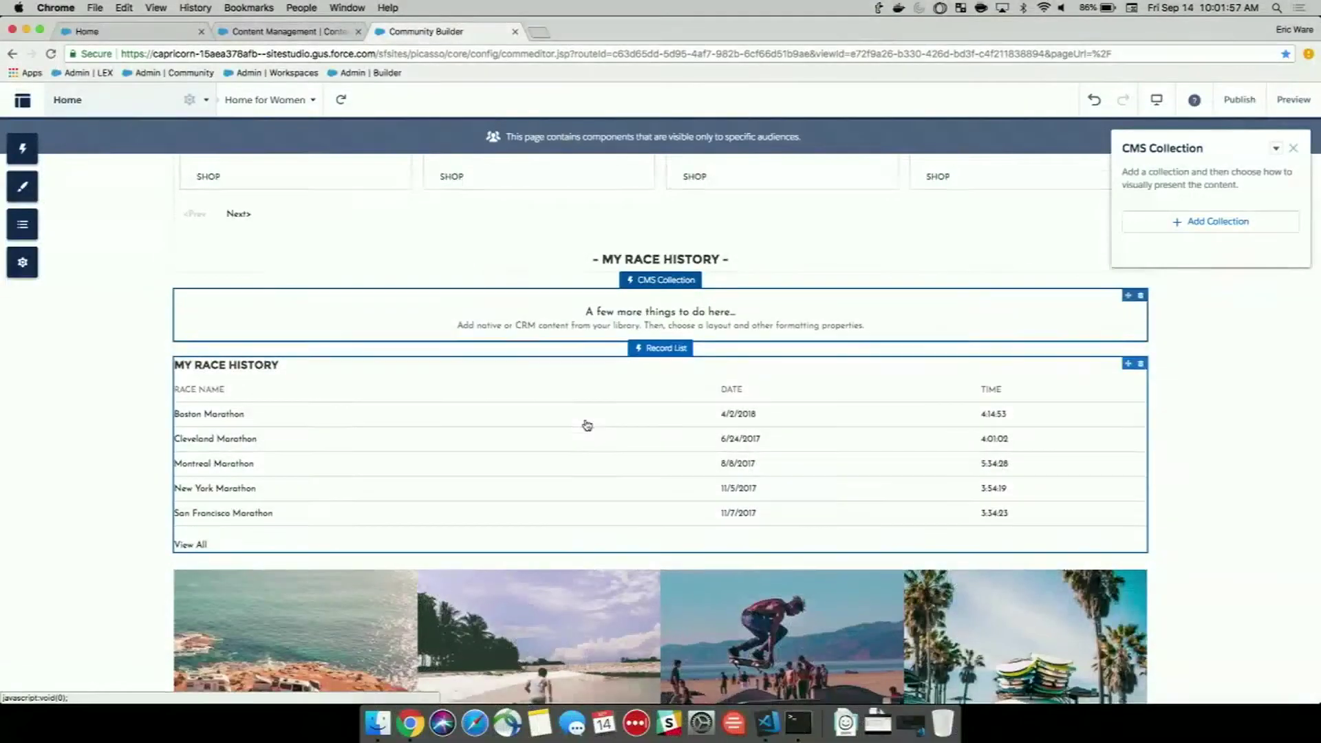
scroll(585, 425, "down", 1)
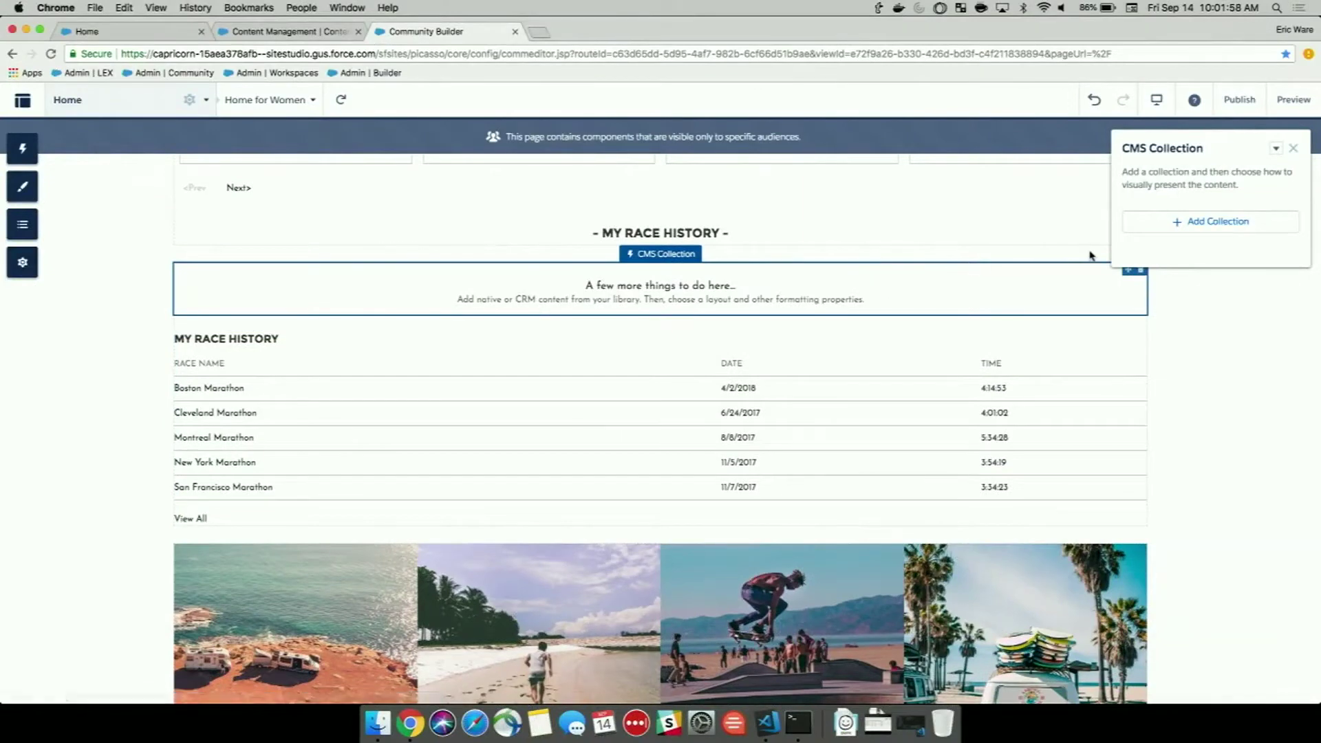
Fill the new CMS Collection with the Updated Race History collection.
left_click(1183, 220)
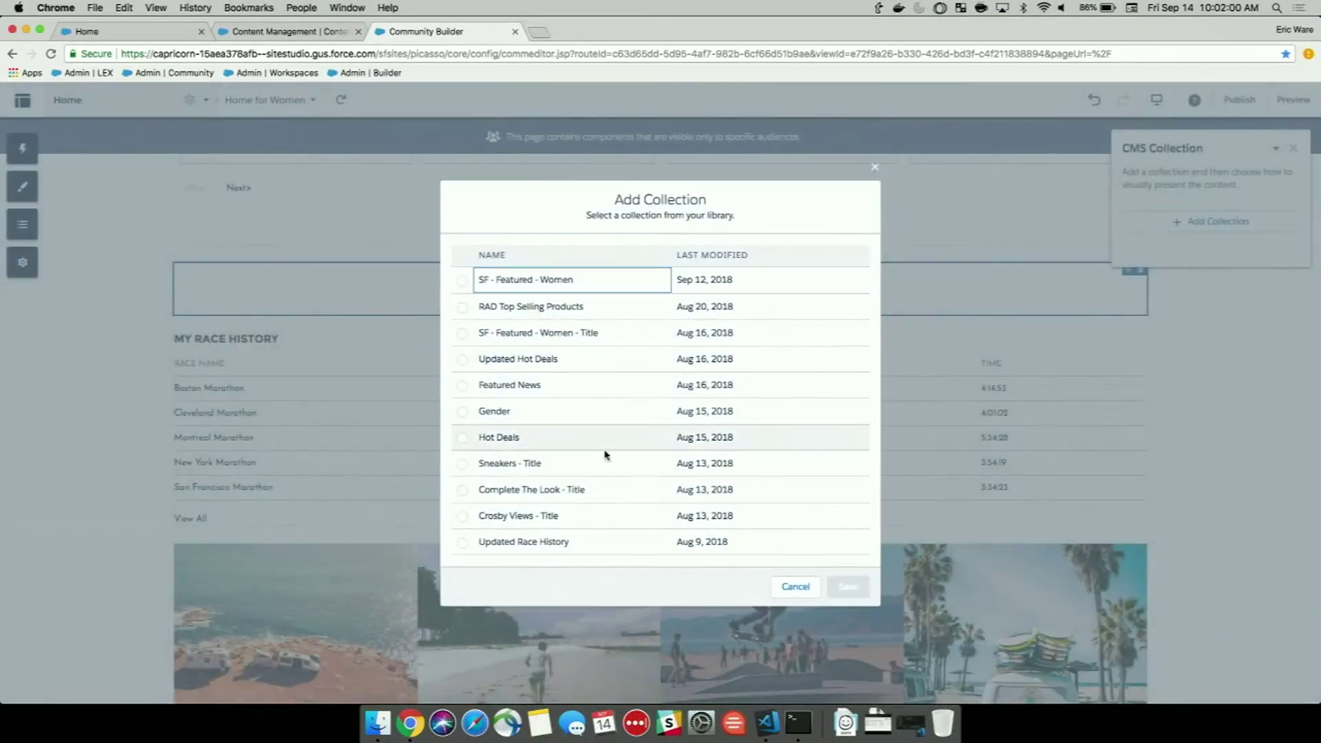
left_click(461, 543)
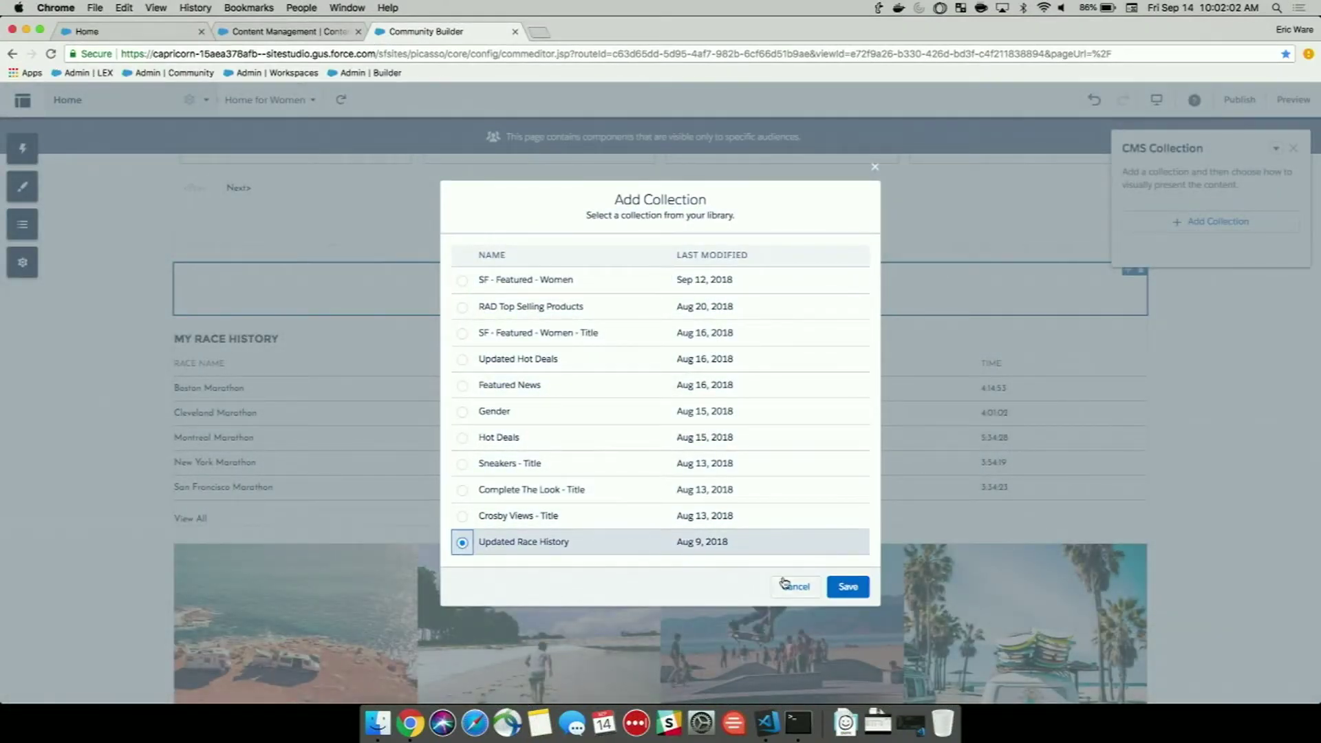
left_click(835, 593)
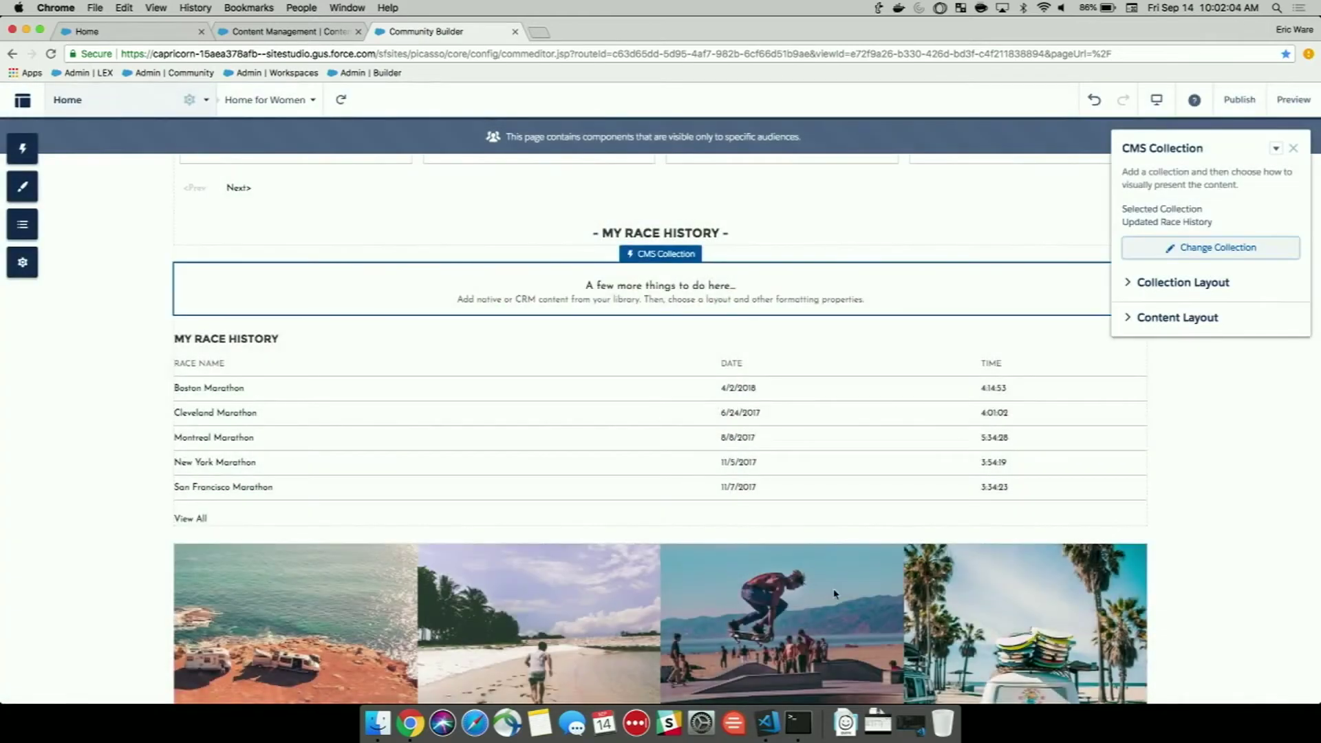
scroll(885, 410, "down", 1)
scroll(887, 410, "down", 5)
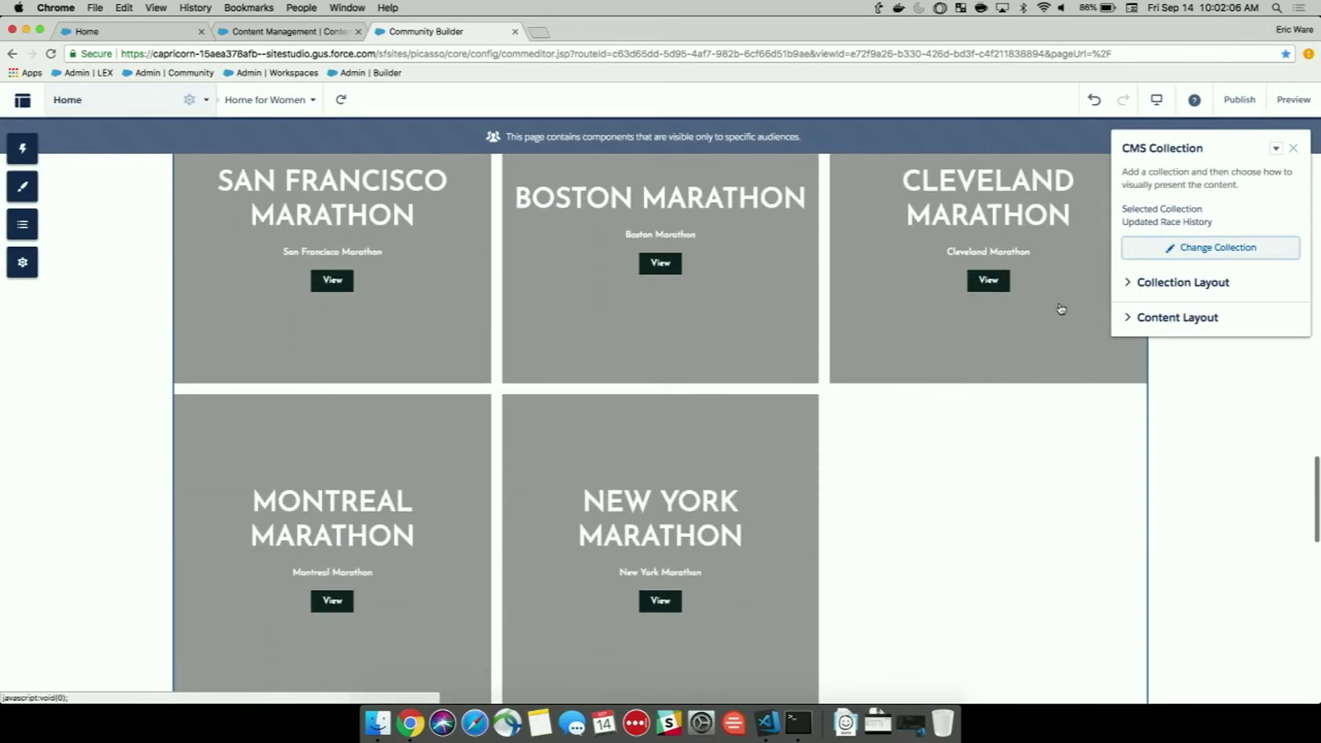
Lay out the race history as five tiles in a single row, ready for the Banner layout.
left_click(1128, 284)
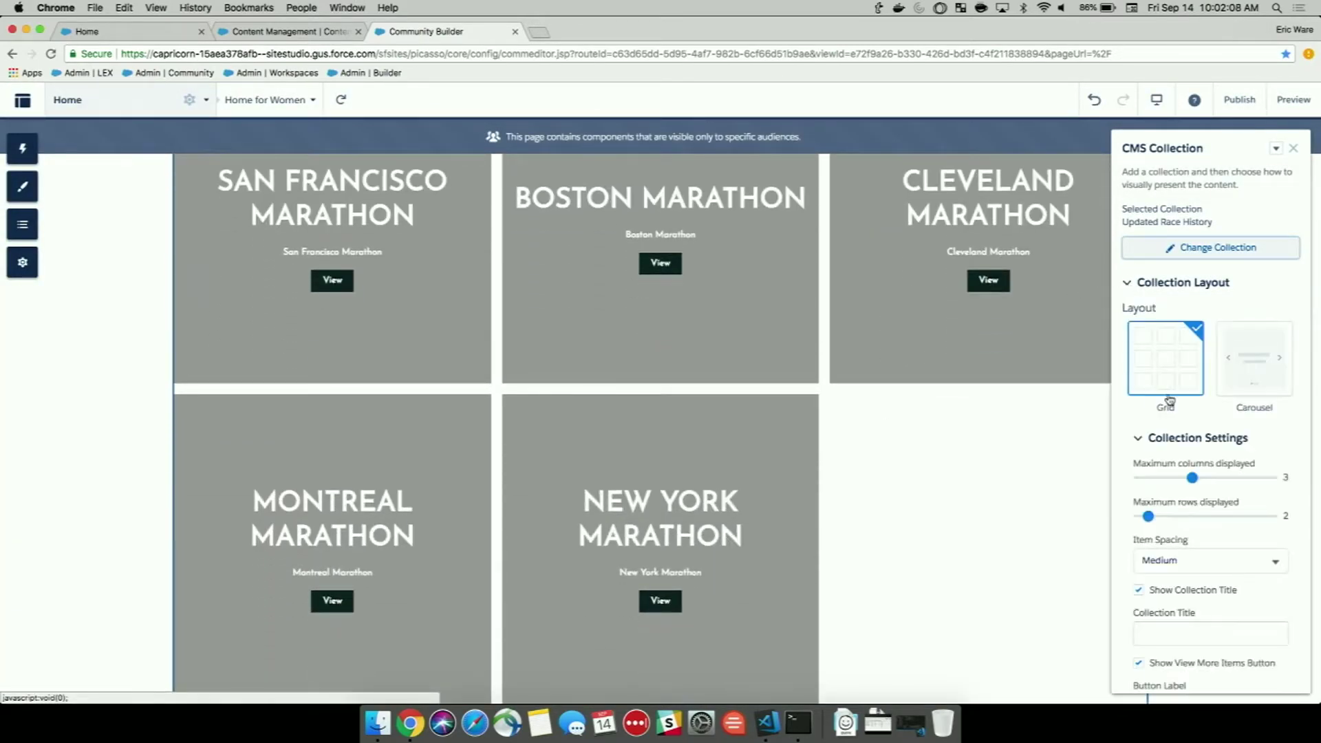
left_click_drag(1192, 479, 1244, 477)
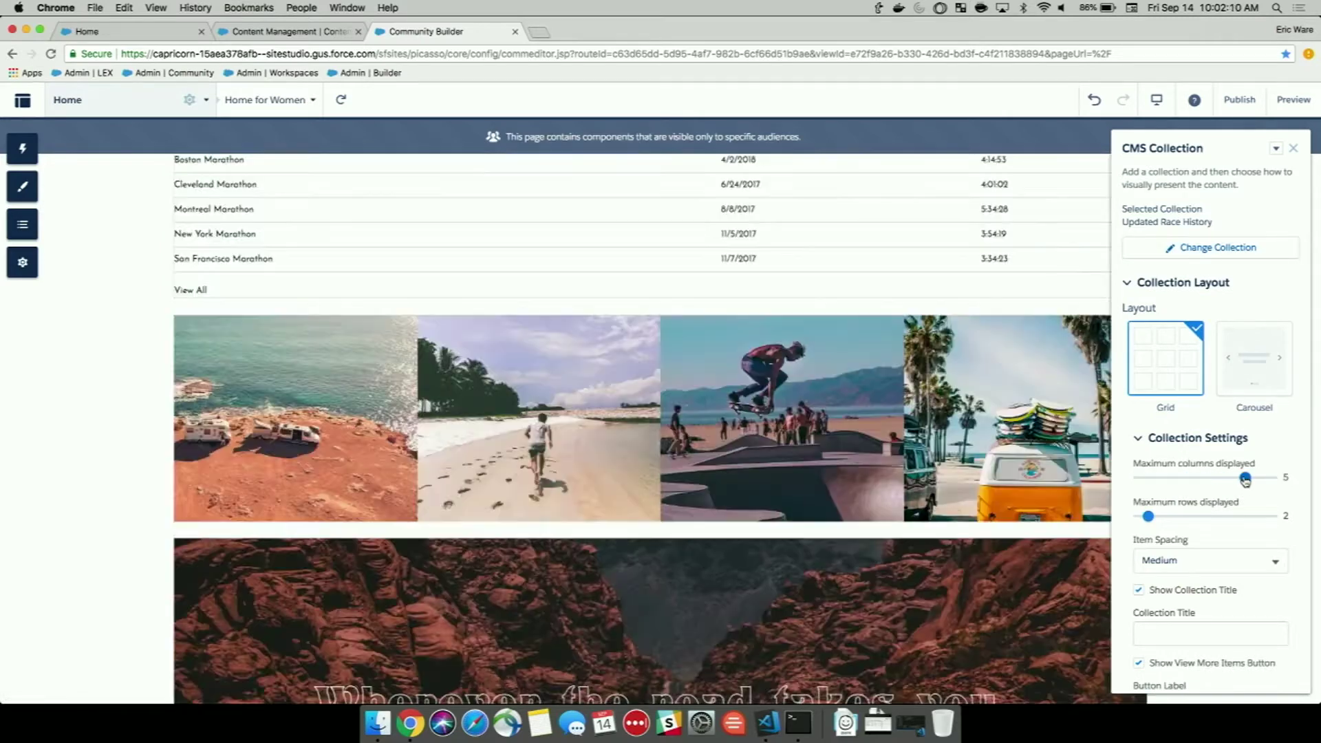
left_click_drag(1147, 516, 1138, 516)
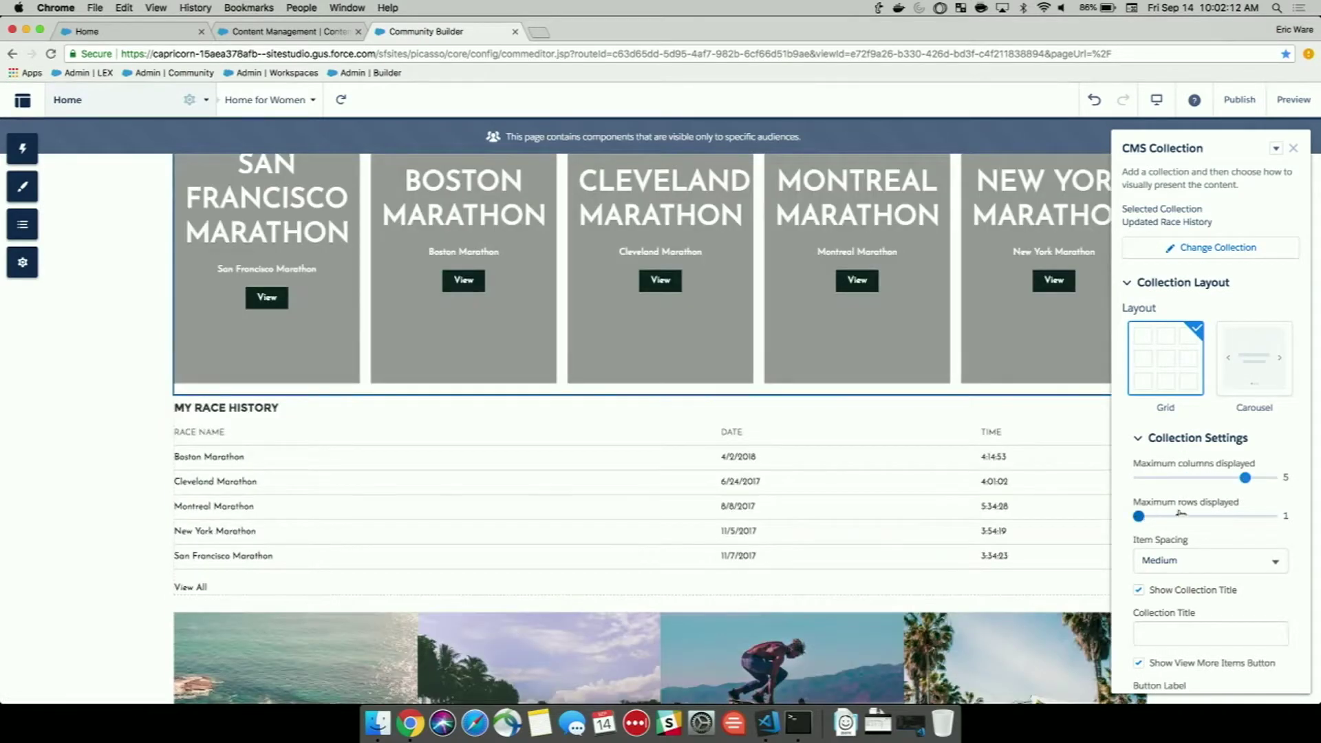
scroll(1209, 510, "down", 10)
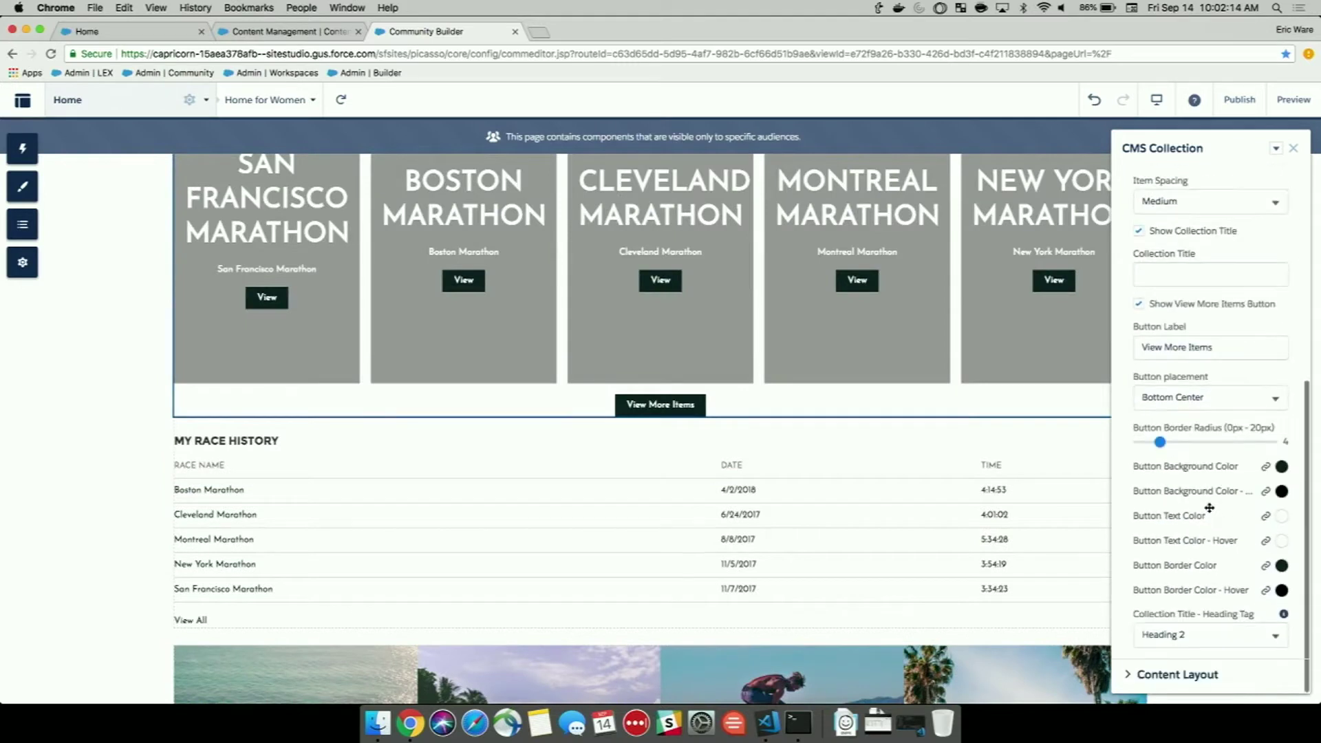
left_click(1129, 675)
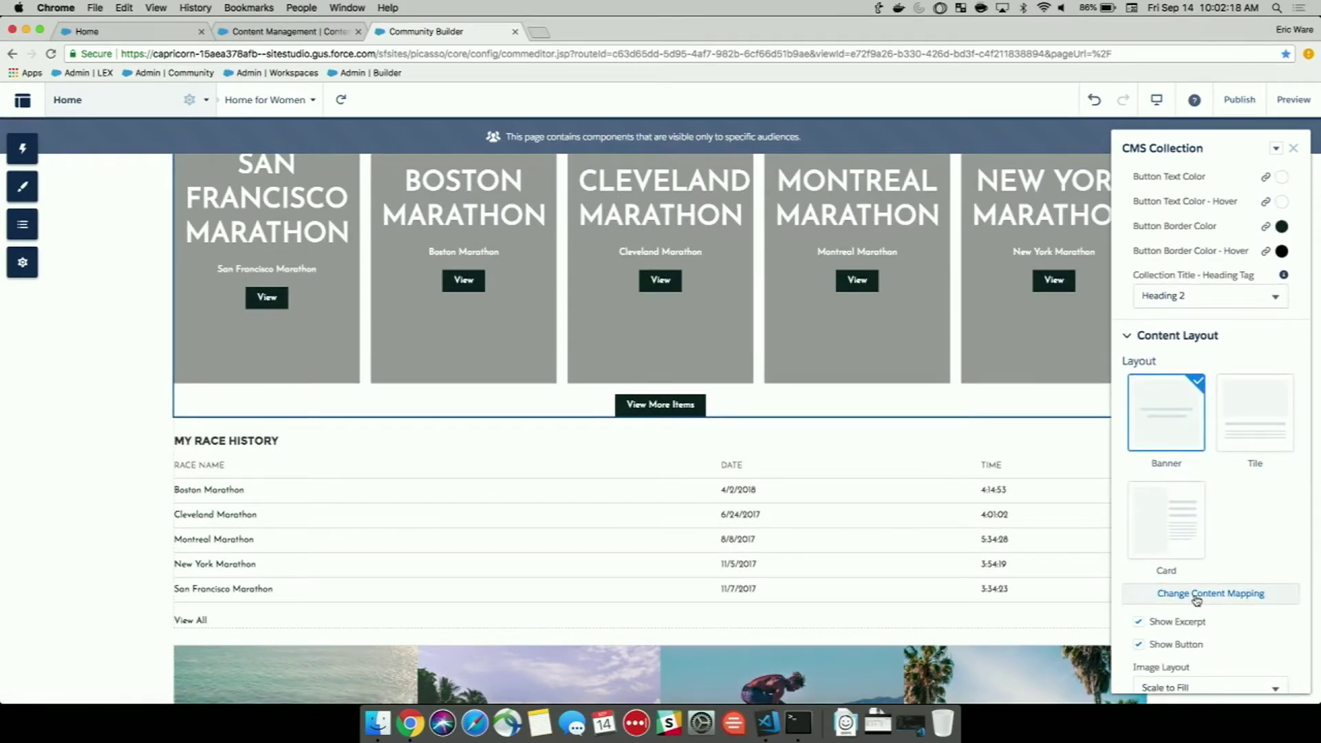
Map the card Title to Time, keep Subtitle as Race Name, set Image to imageUrl, and save.
left_click(1196, 600)
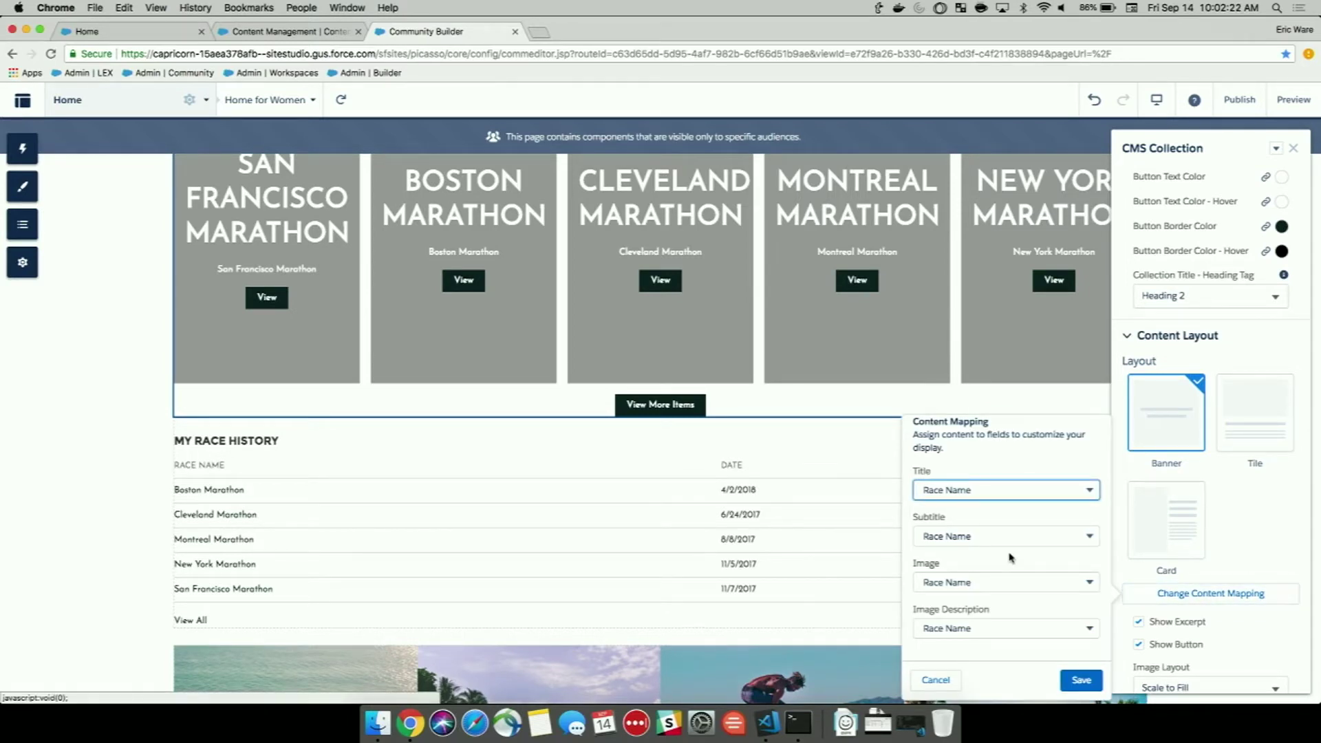
left_click(1055, 491)
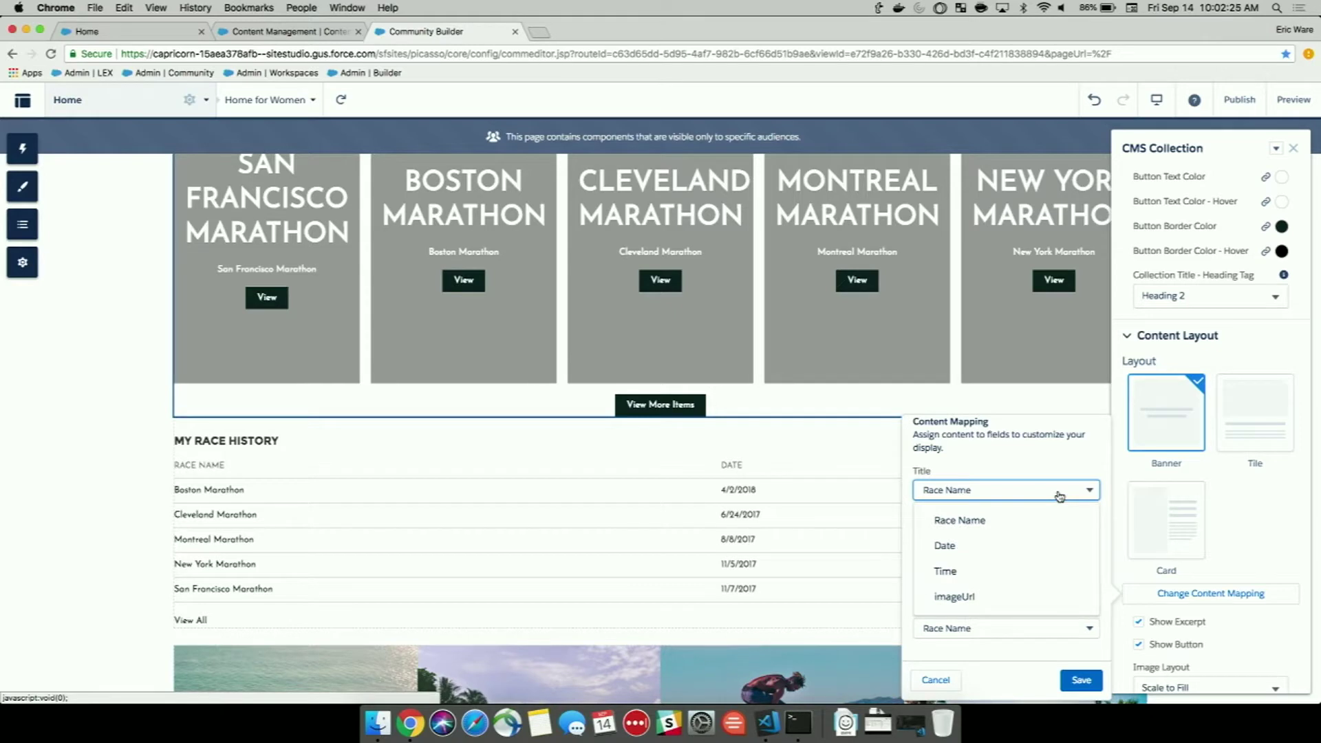
left_click(1001, 578)
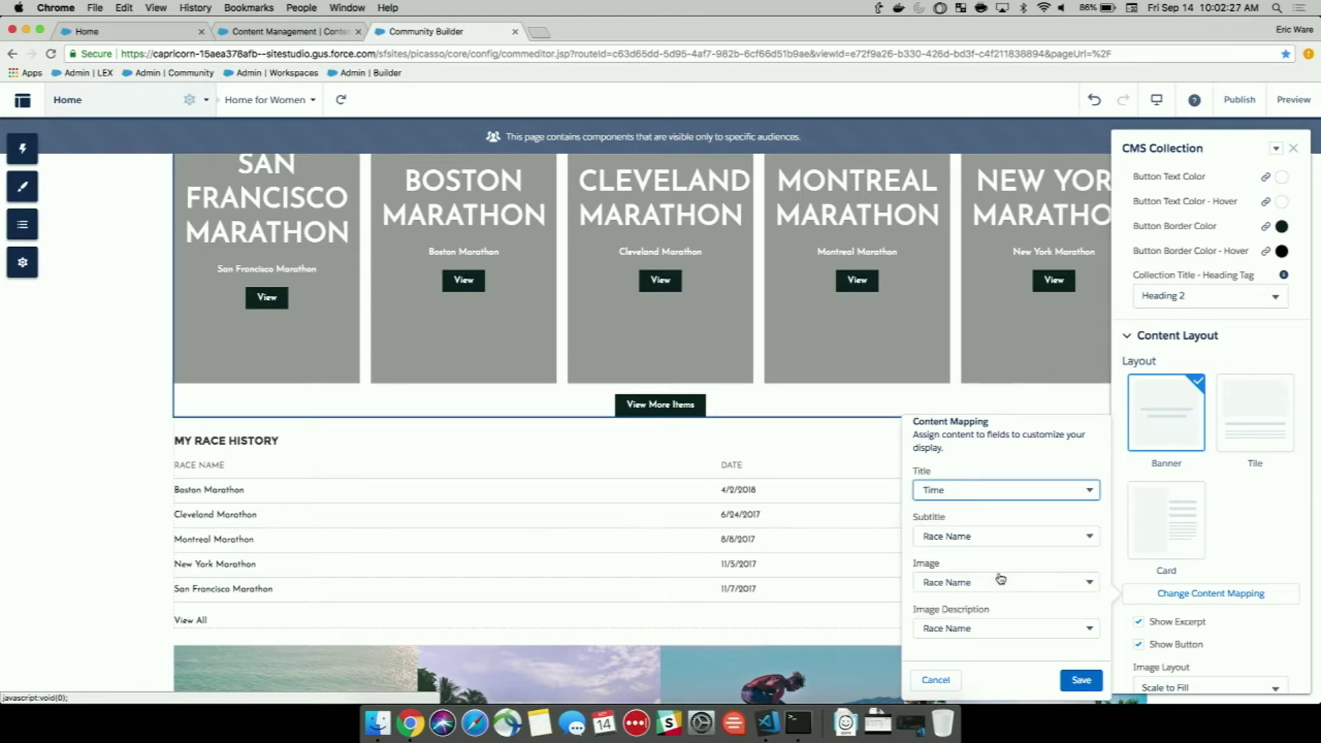
left_click(1019, 535)
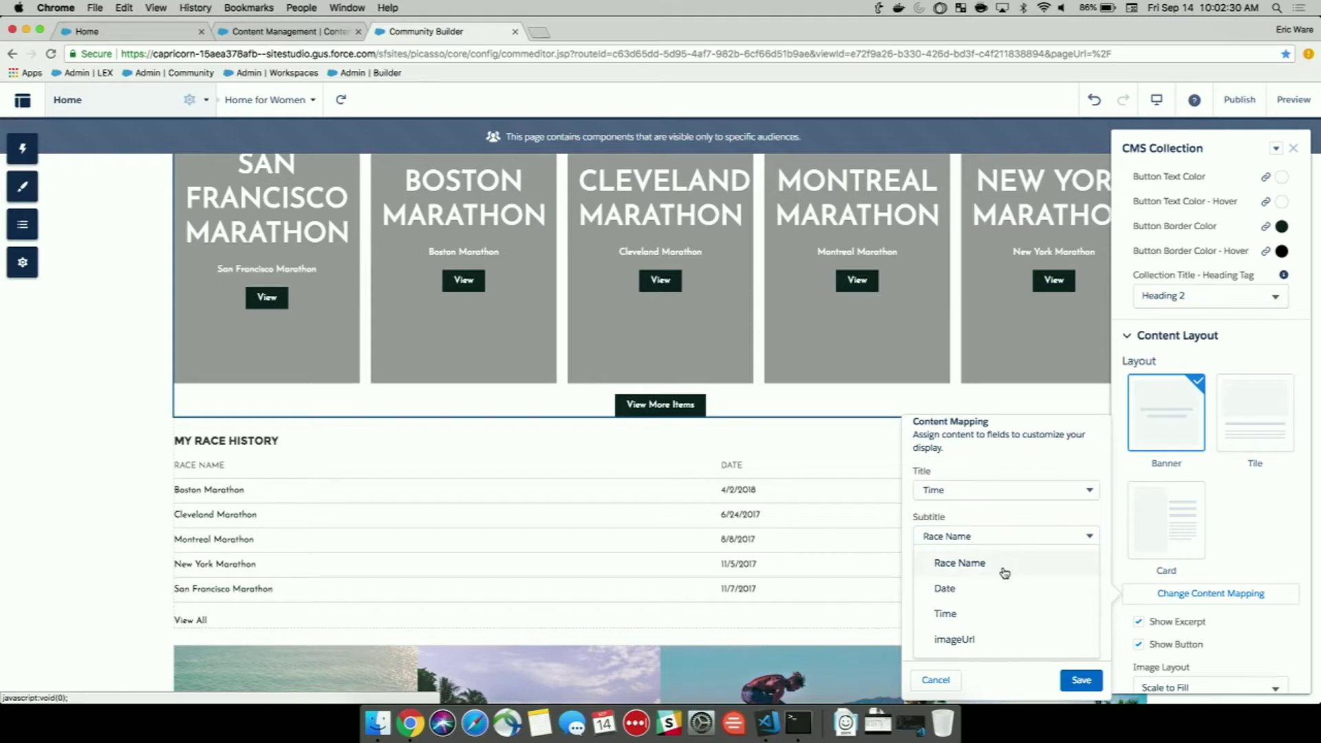
left_click(1005, 565)
left_click(1006, 591)
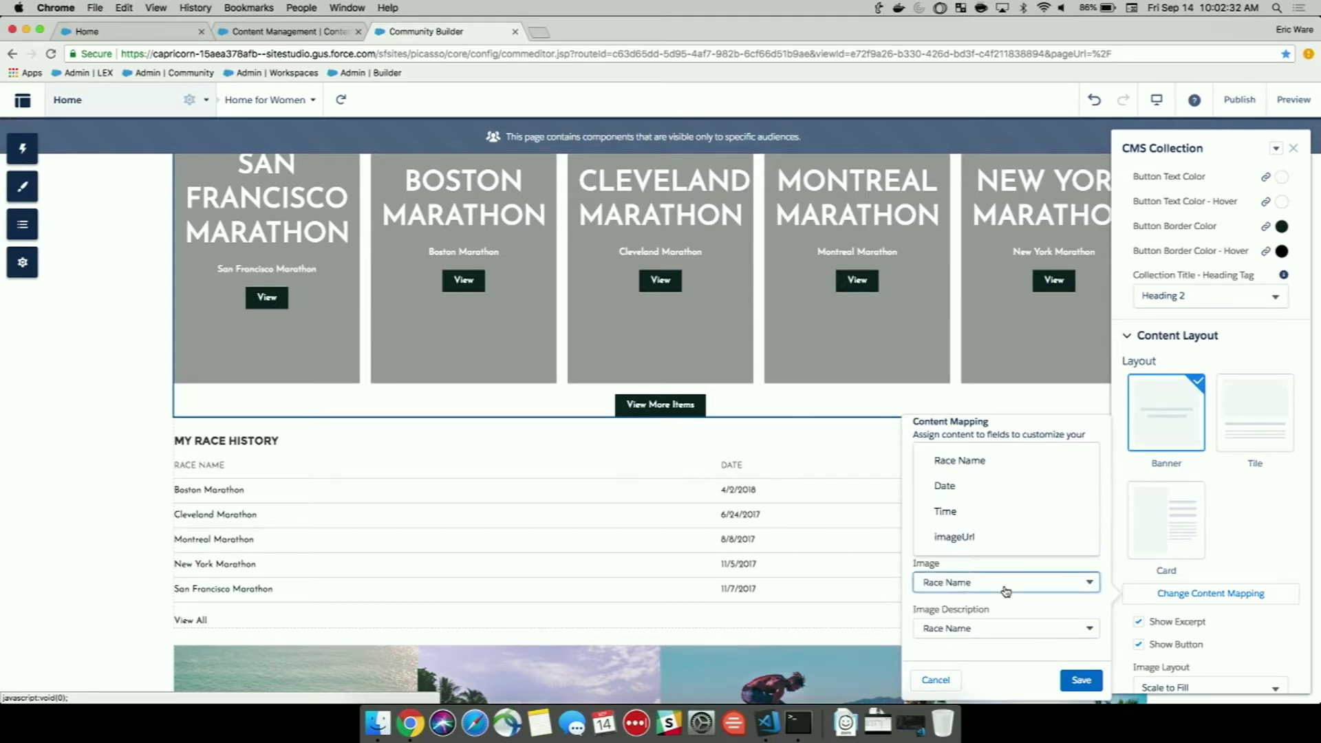
left_click(971, 541)
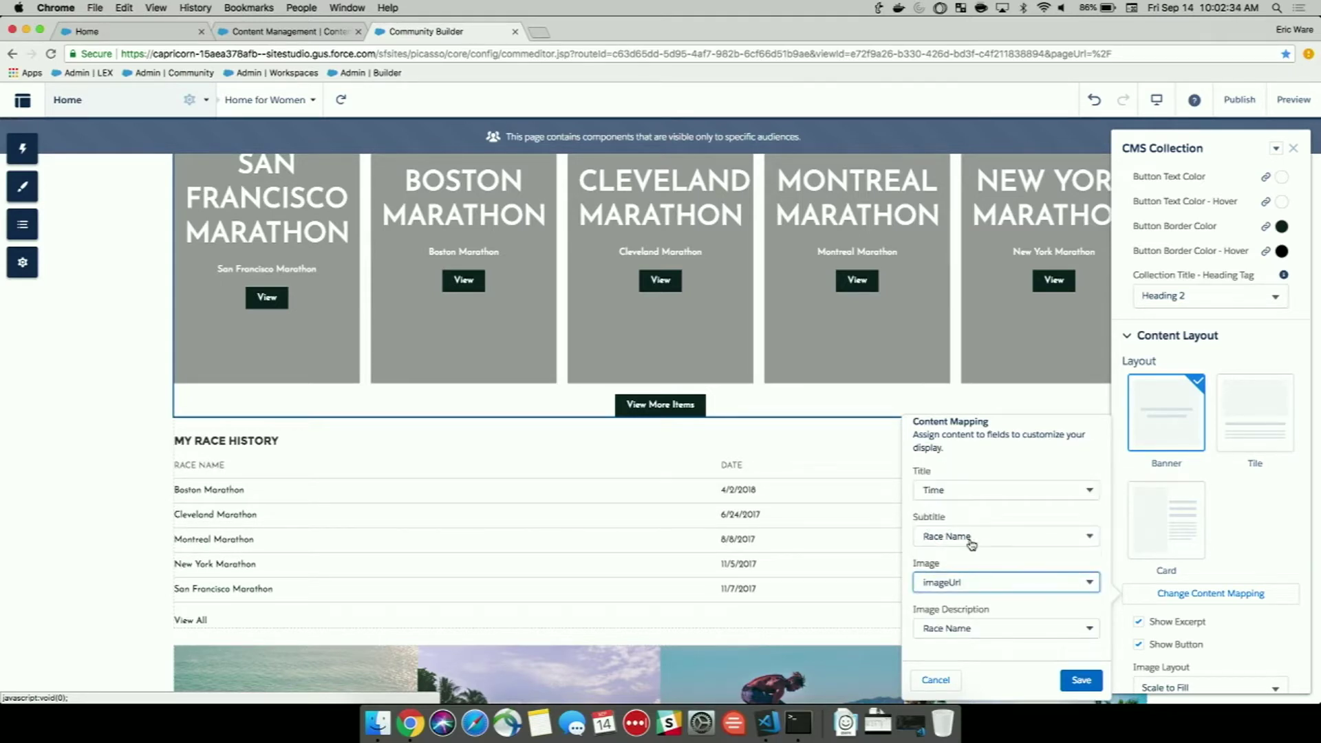
left_click(1079, 679)
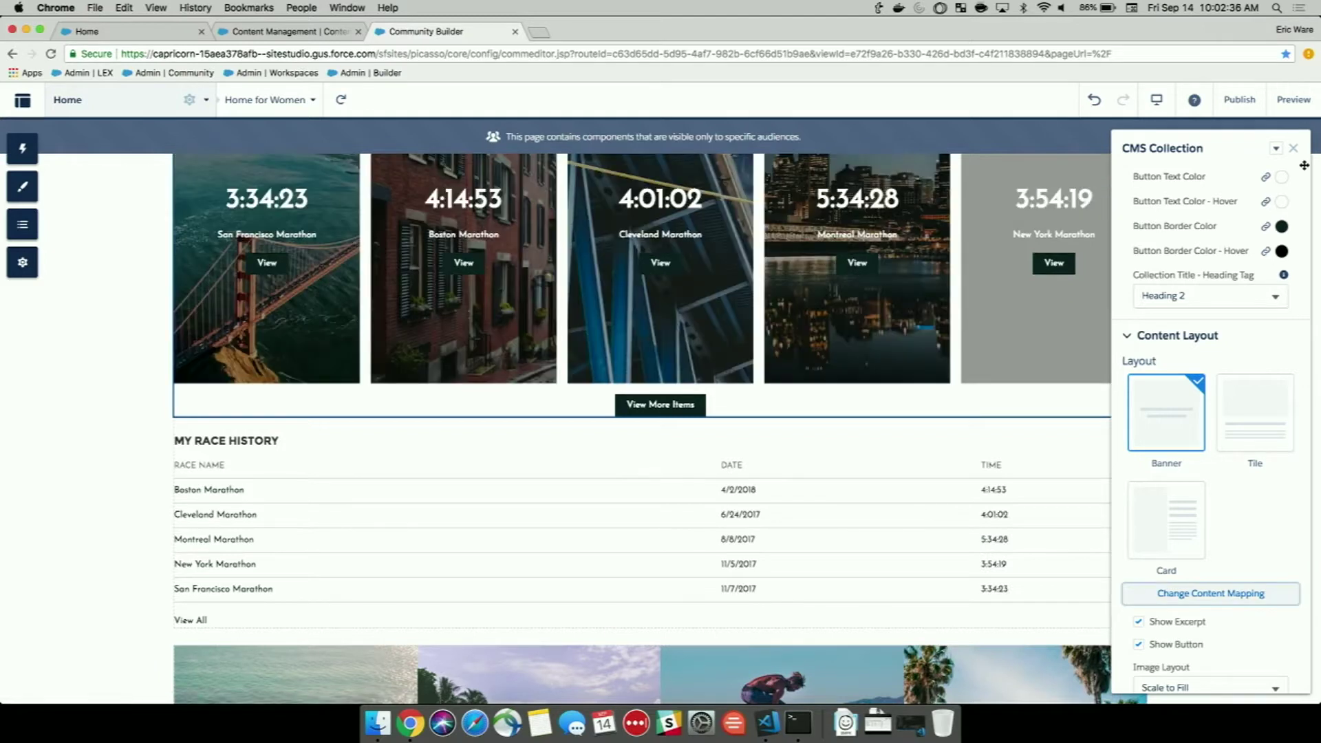
left_click(1294, 150)
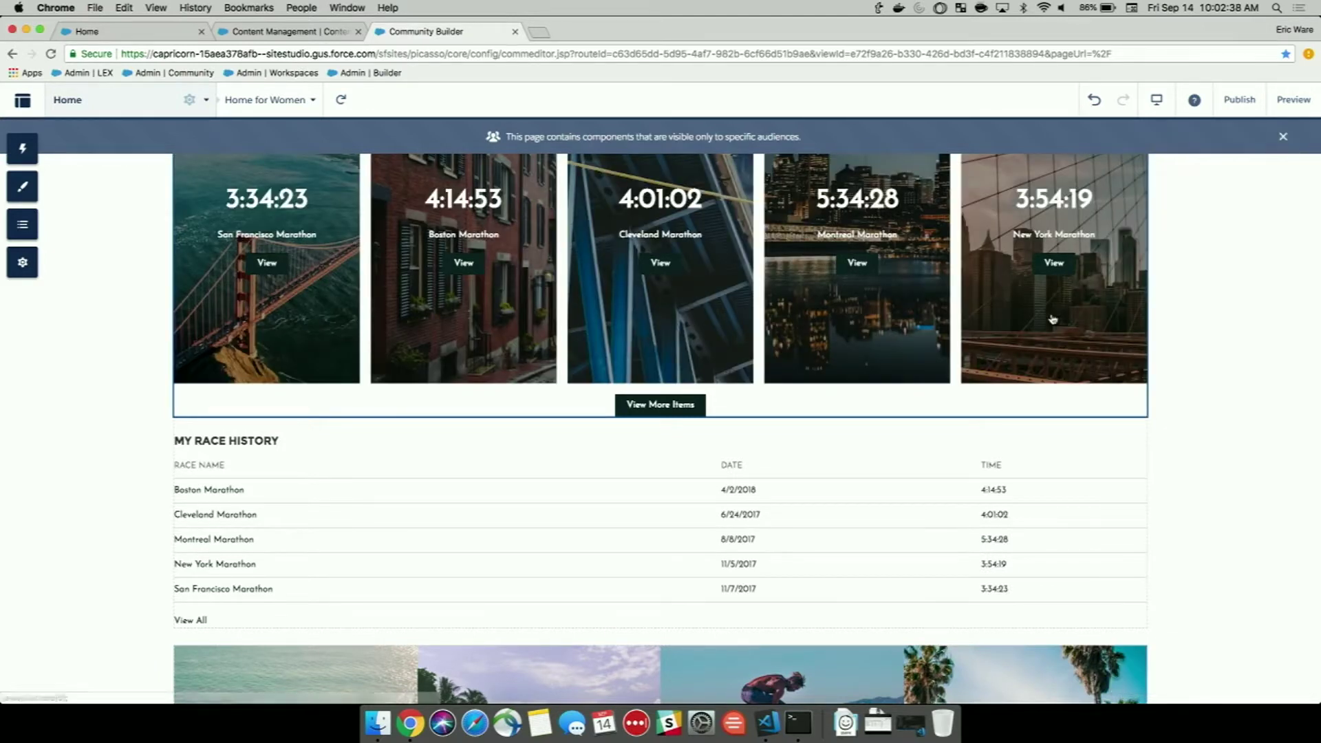
Delete the My Race History record list component from the home page.
scroll(919, 517, "up", 2)
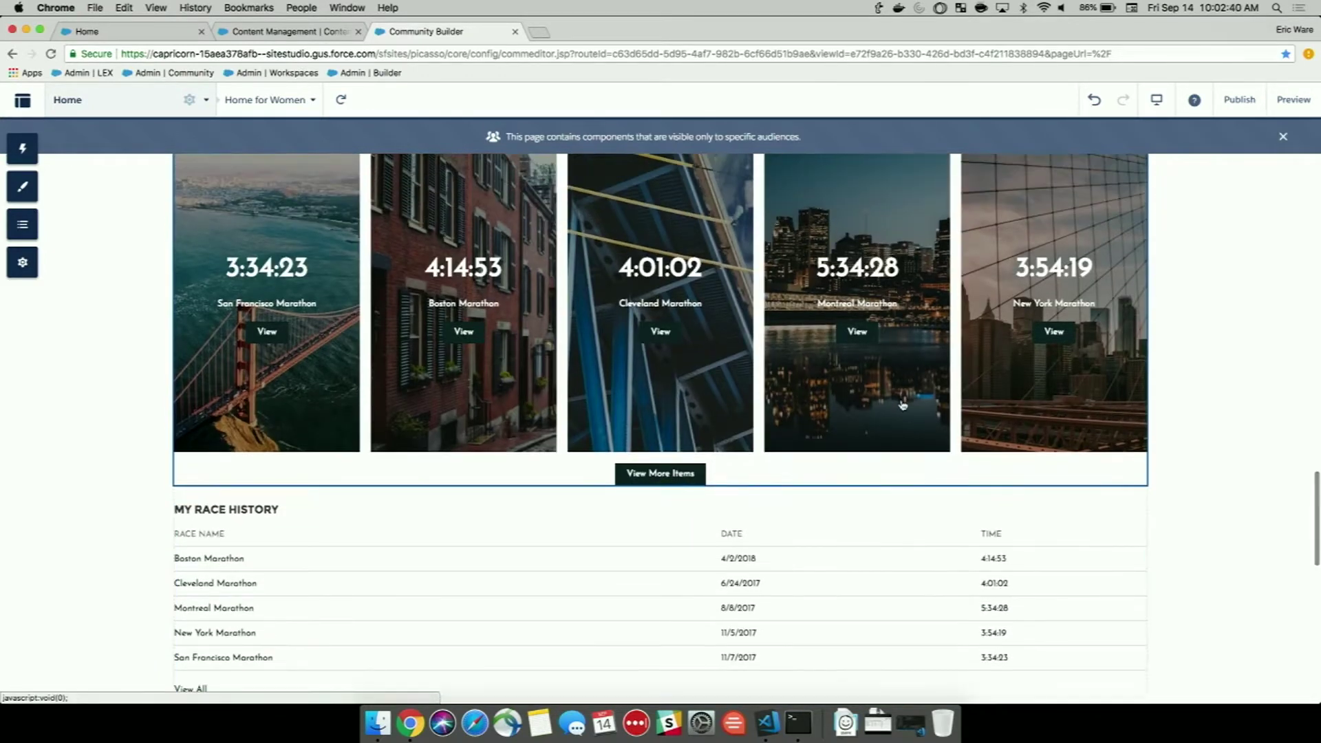
scroll(903, 405, "up", 1)
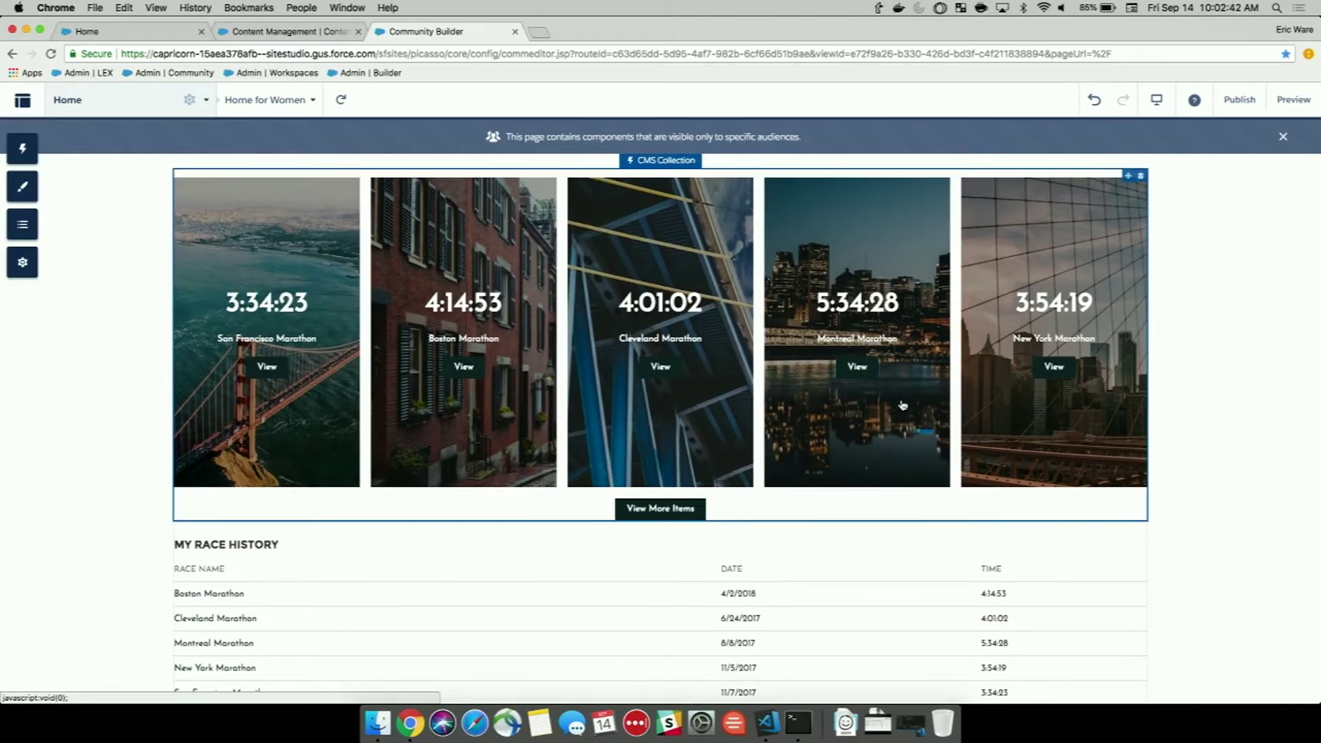
left_click(919, 462)
scroll(918, 461, "down", 3)
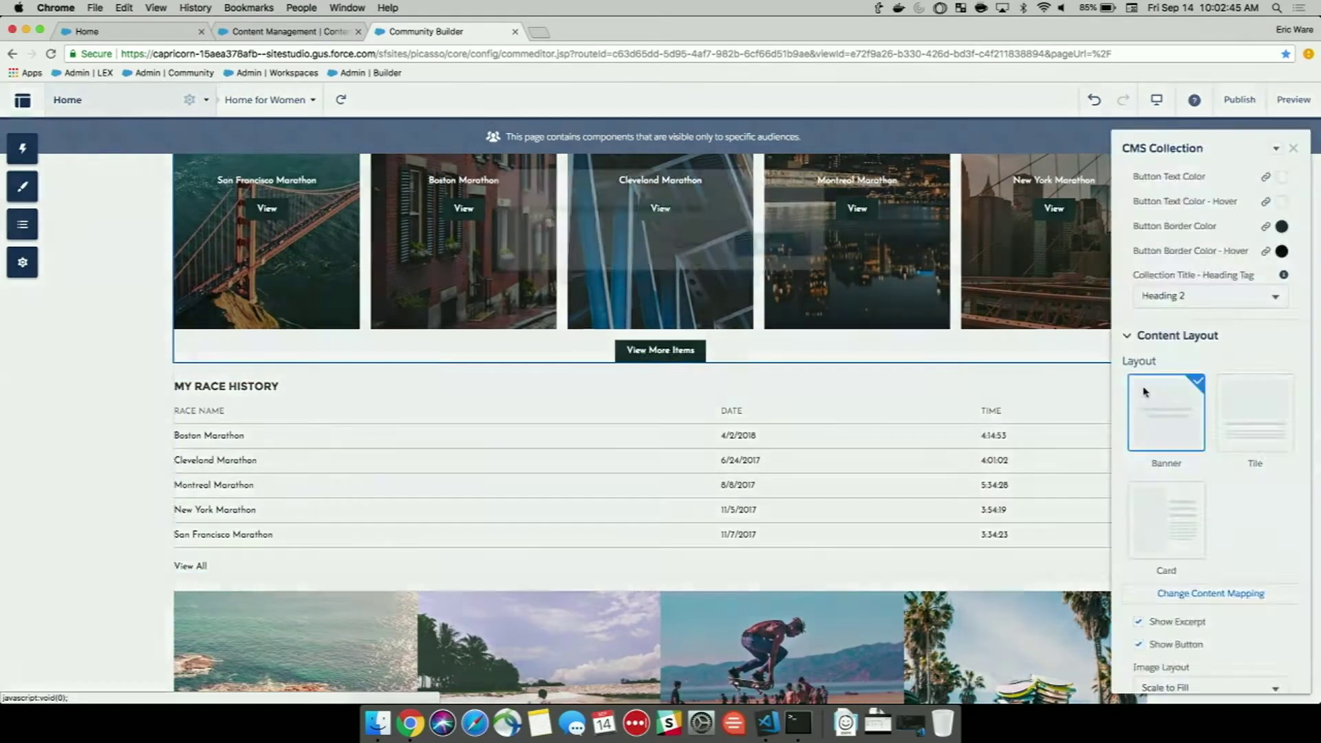
key("Delete")
left_click(772, 268)
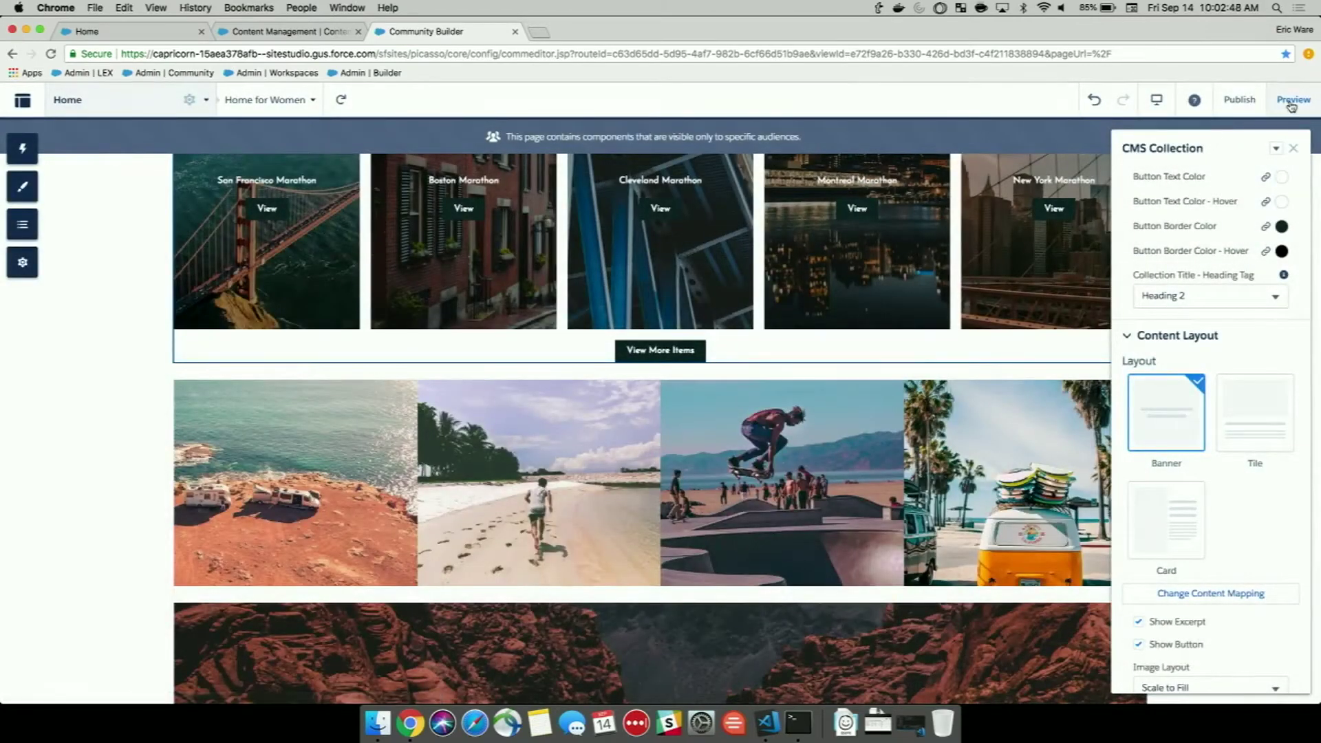
Preview the Home for Women page and scroll through the race-time banners.
left_click(1290, 104)
scroll(964, 399, "up", 3)
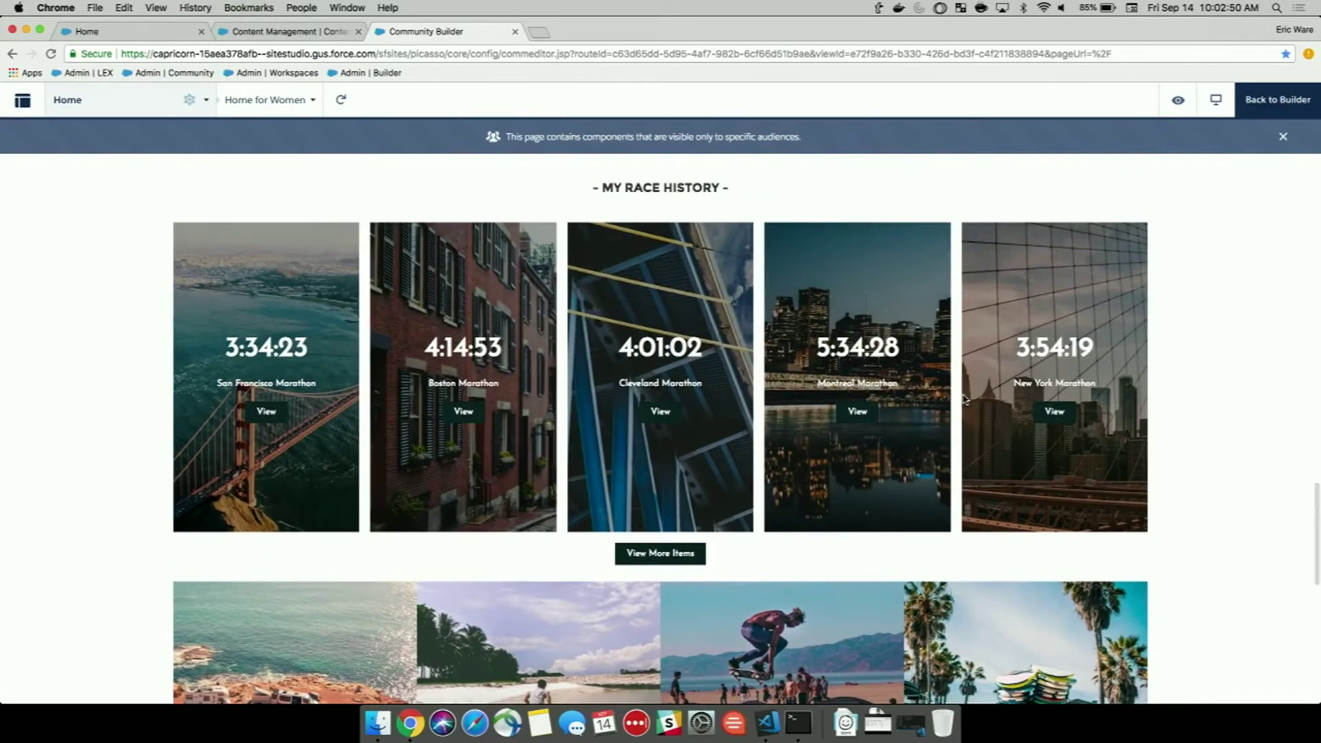
scroll(963, 399, "down", 4)
scroll(963, 399, "down", 5)
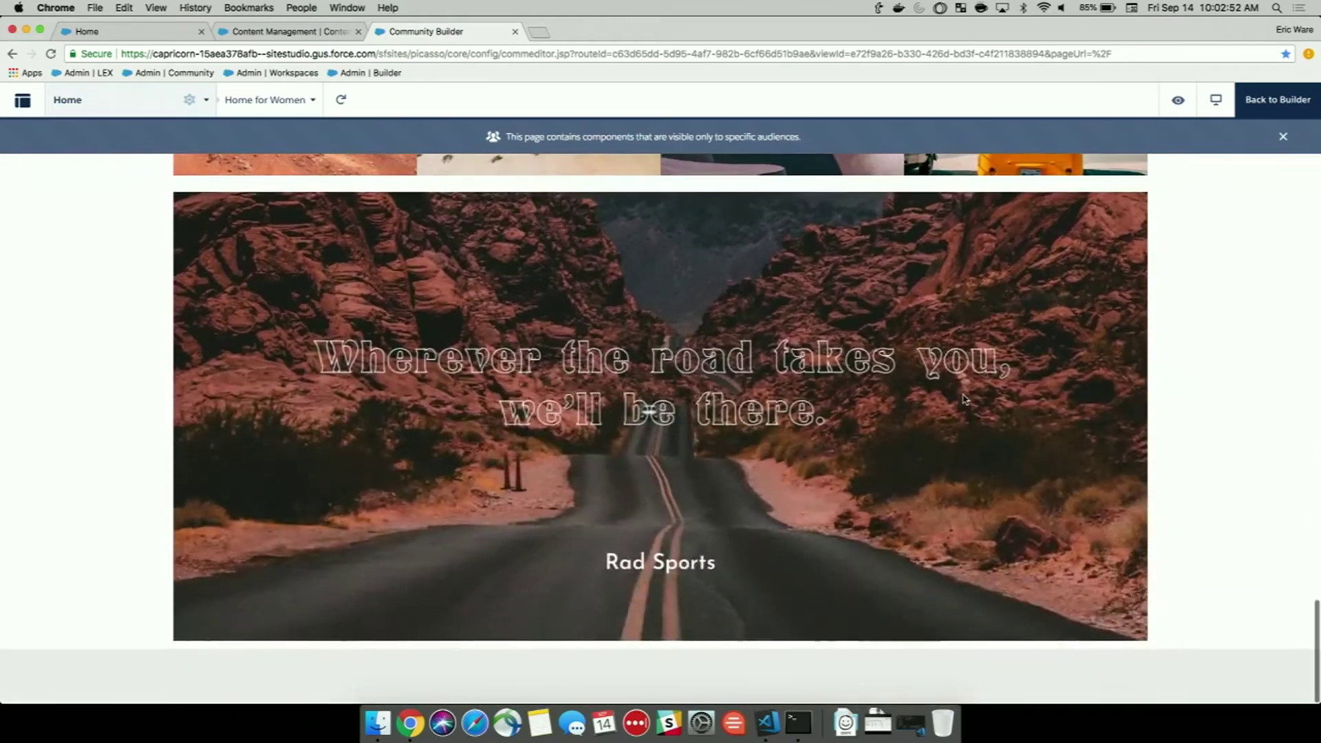
scroll(963, 399, "up", 10)
scroll(964, 399, "up", 10)
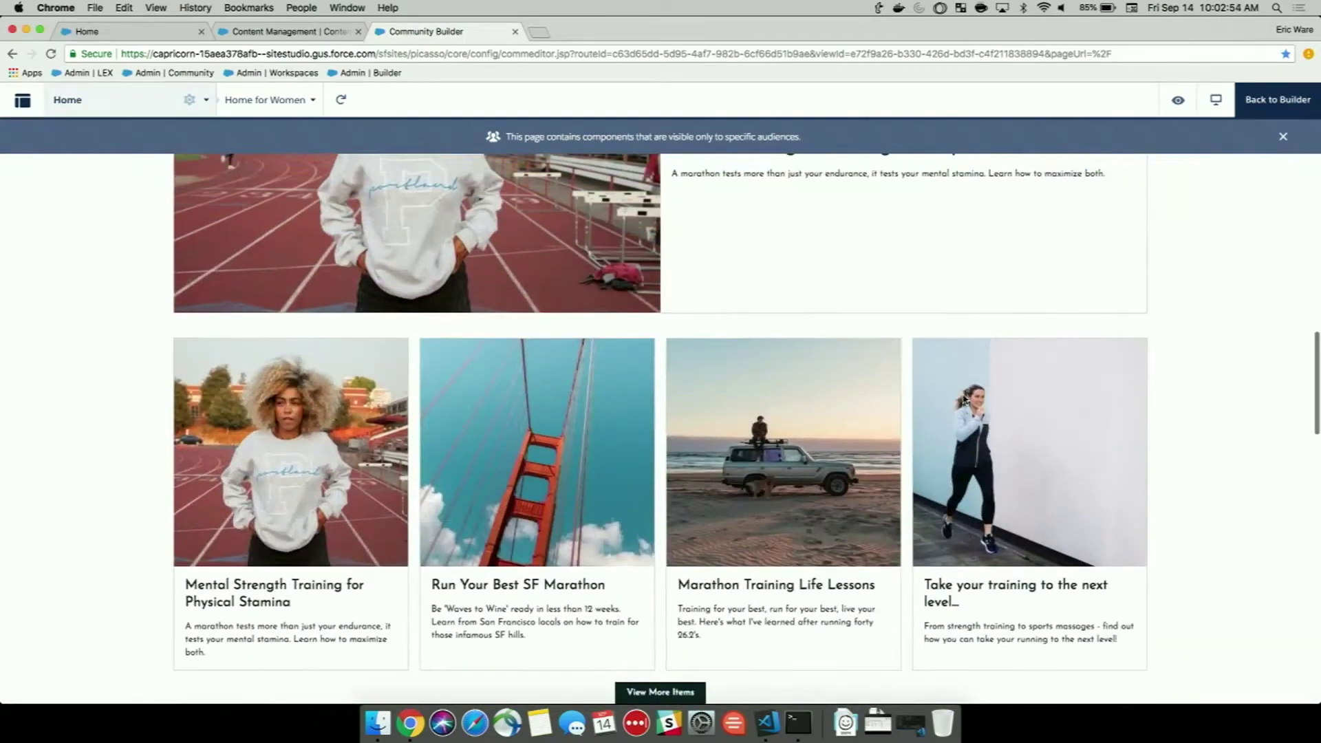
scroll(963, 399, "up", 8)
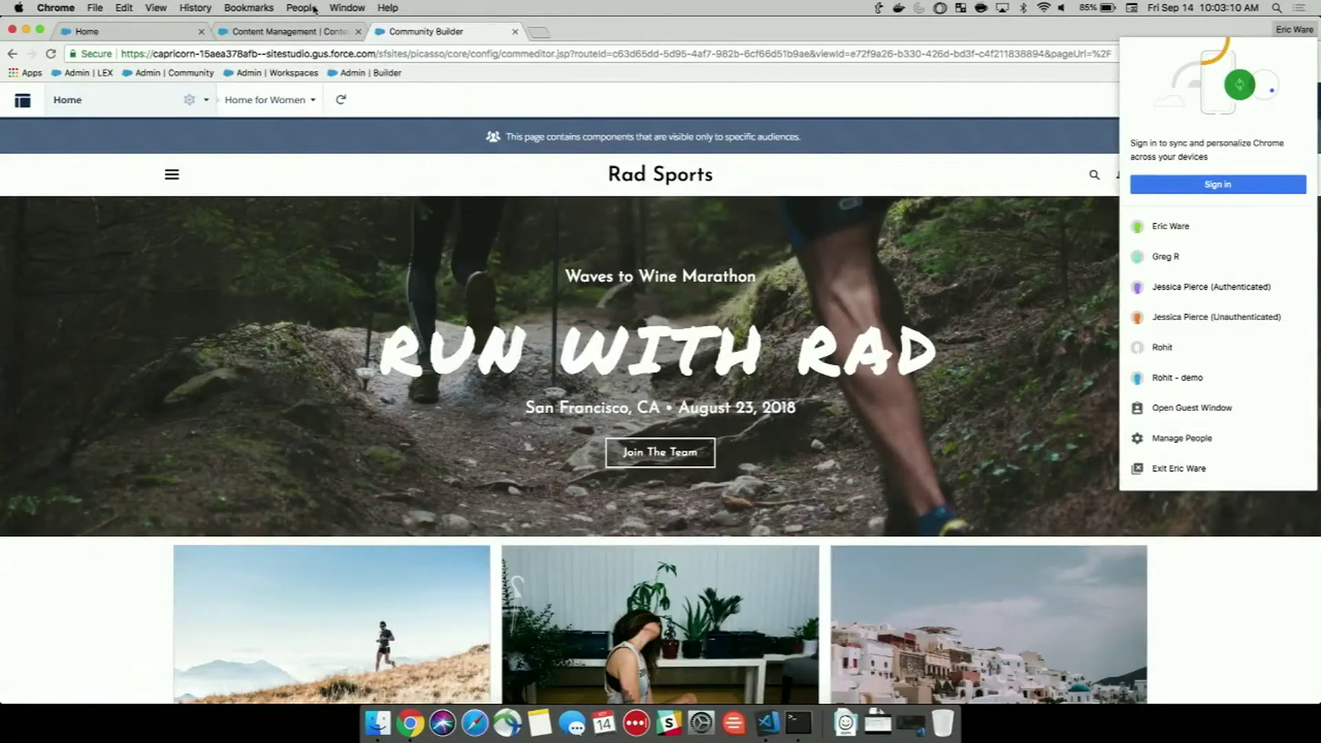
Switch Chrome to the unauthenticated customer profile and read the 'Come Run With Us' email.
left_click(314, 8)
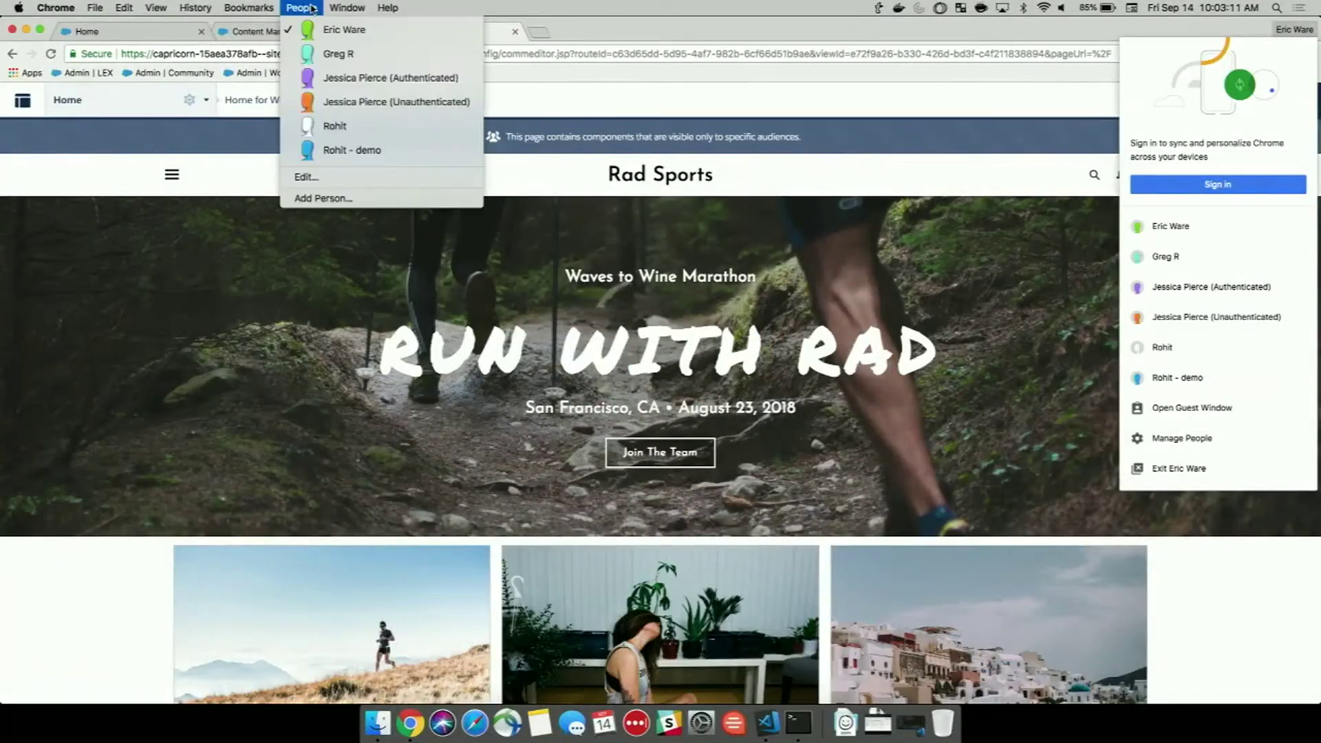
left_click(351, 102)
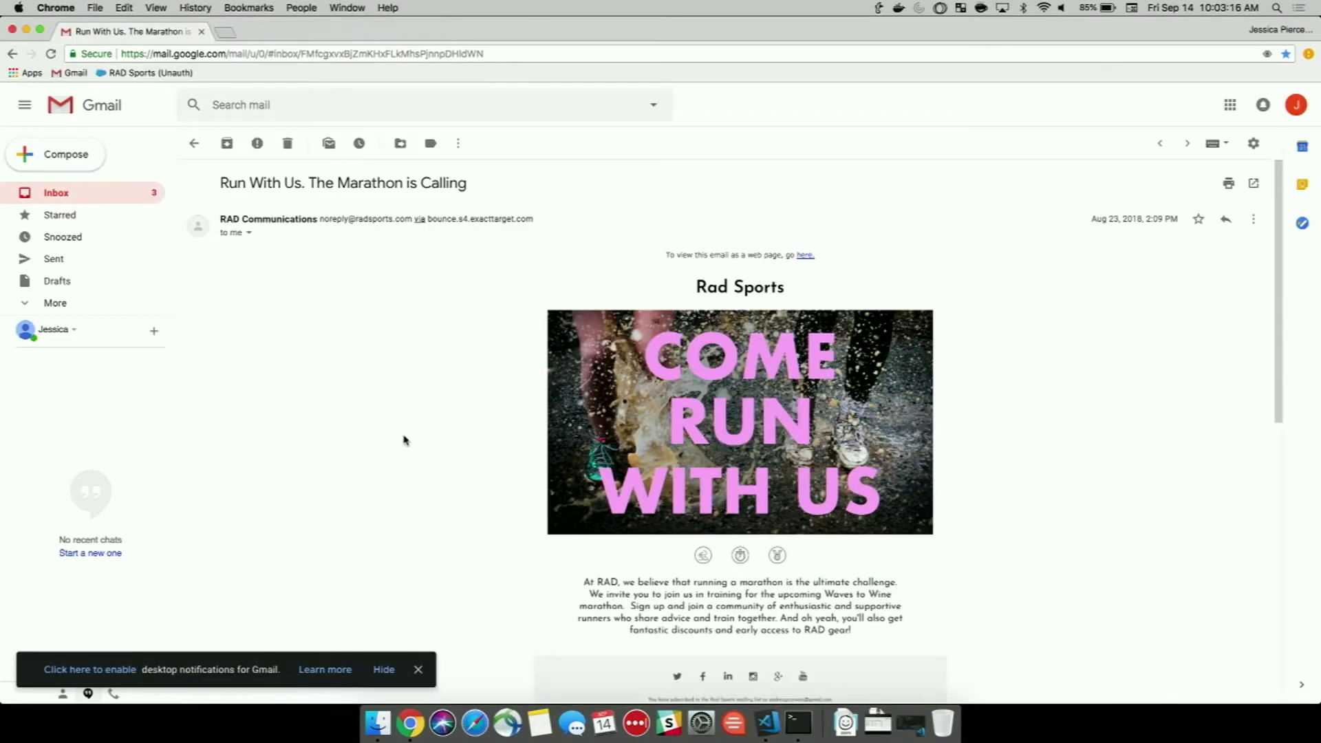
scroll(404, 440, "down", 1)
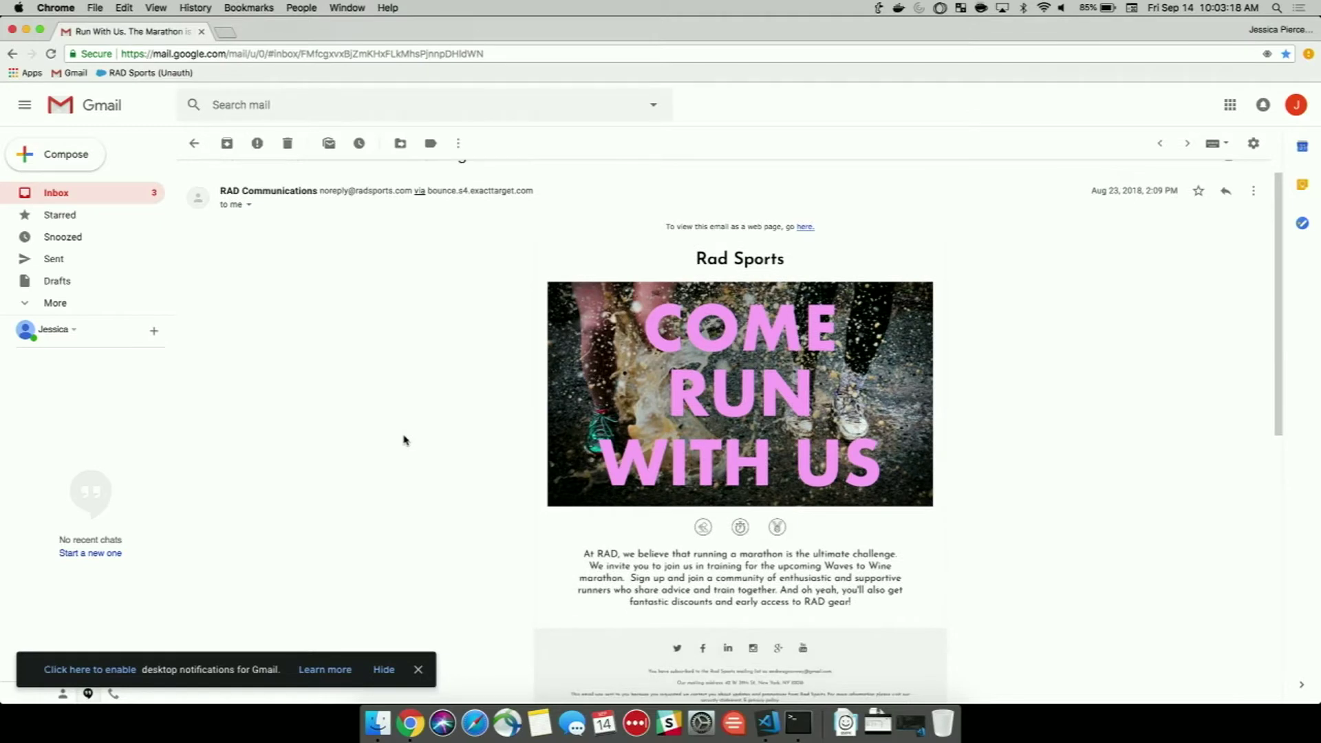
scroll(404, 441, "up", 1)
scroll(404, 440, "down", 1)
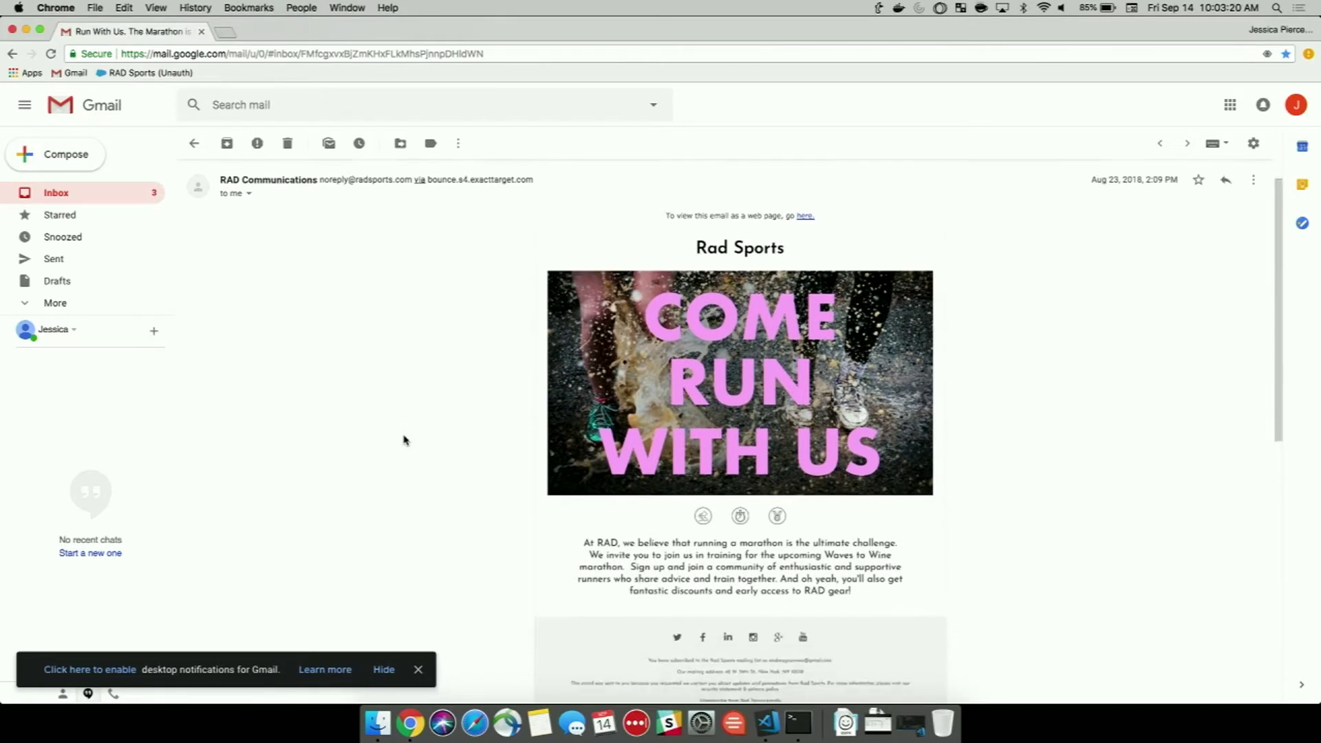
scroll(404, 440, "down", 2)
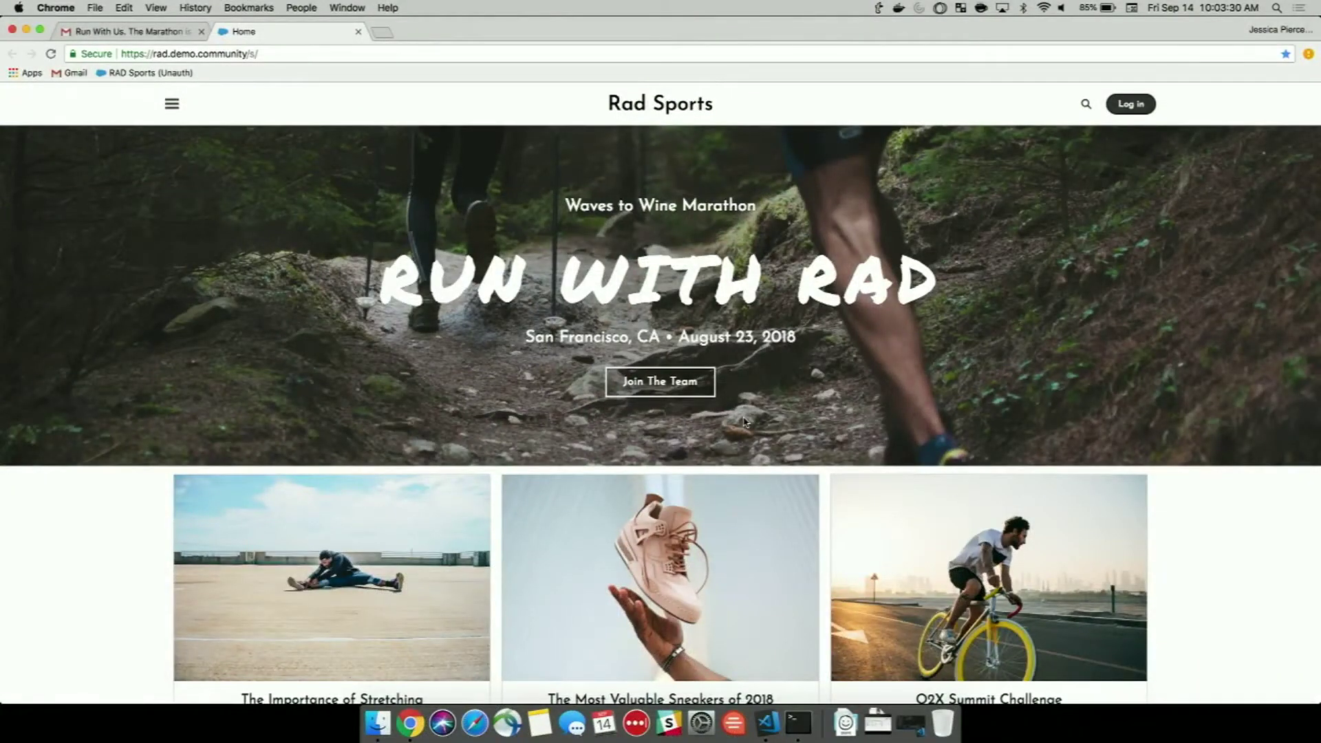
Open the Join The Team form and fill in the customer's first name, last name, email, and Female gender.
left_click(641, 392)
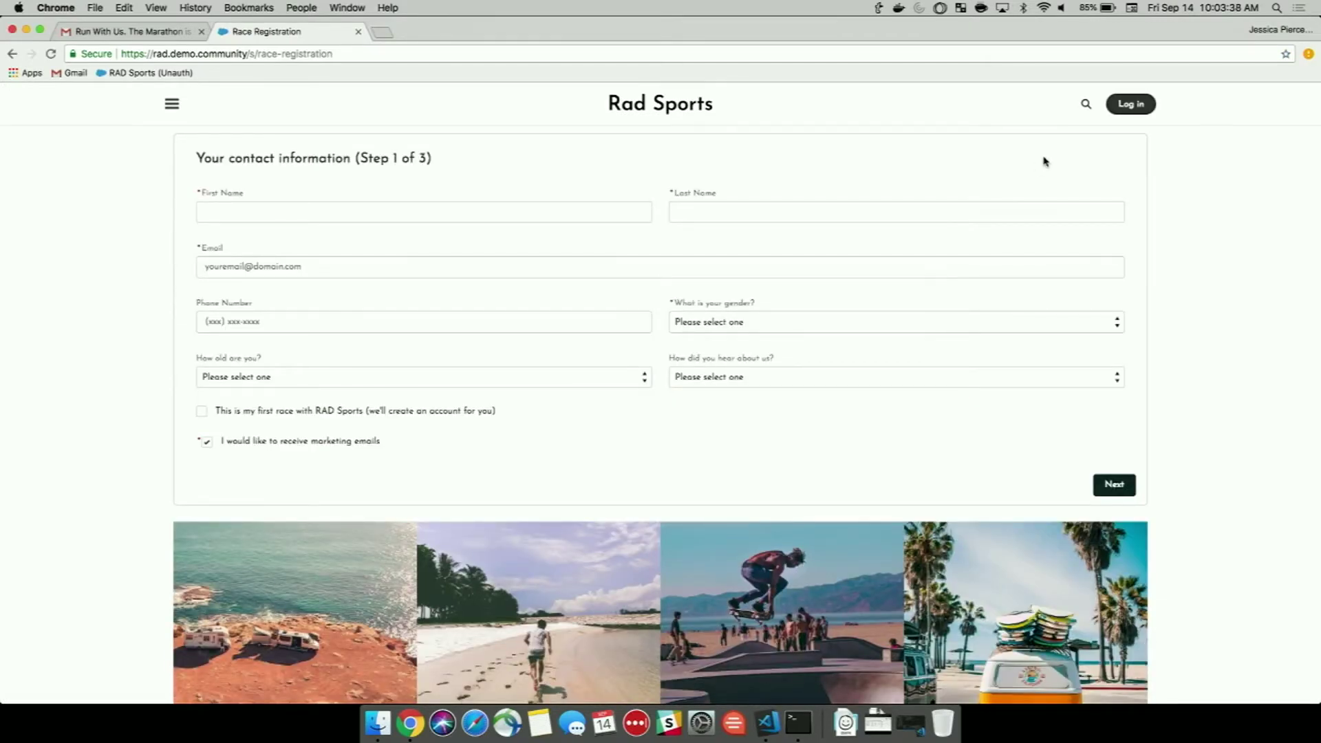
left_click(483, 213)
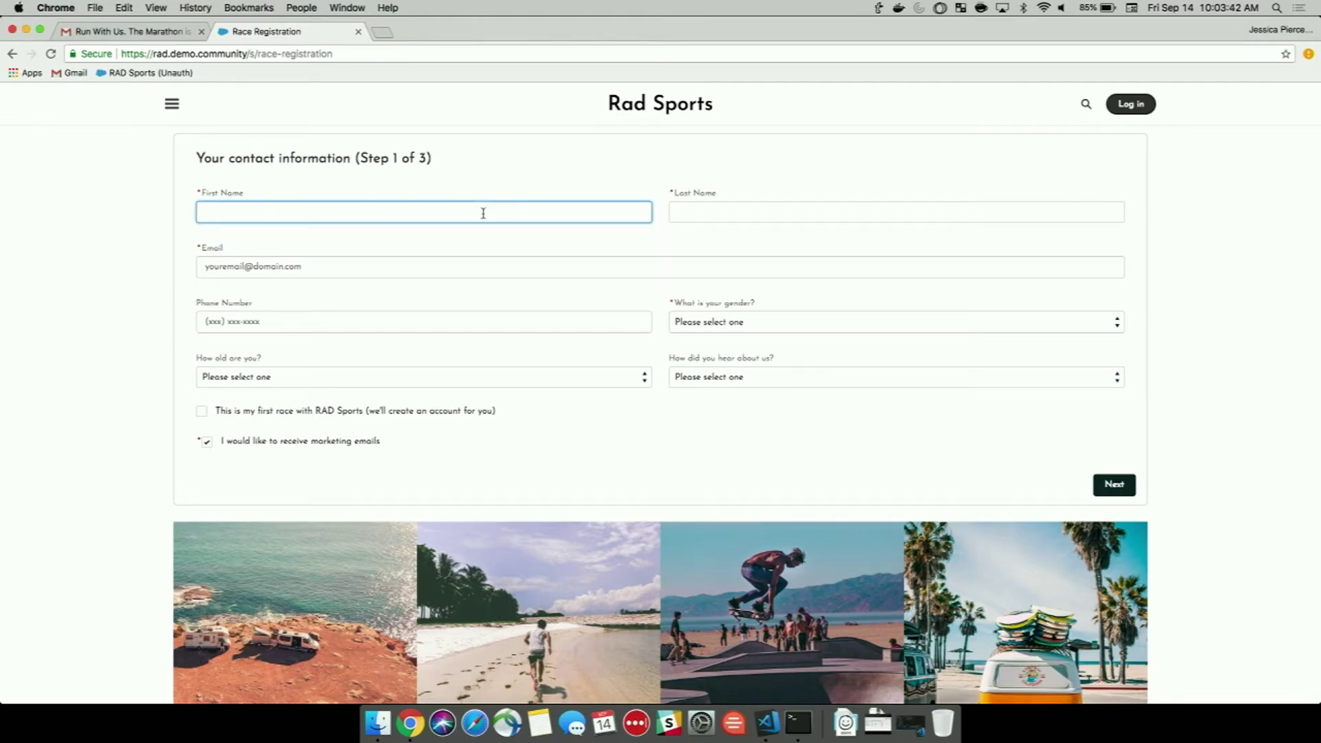
left_click(712, 219)
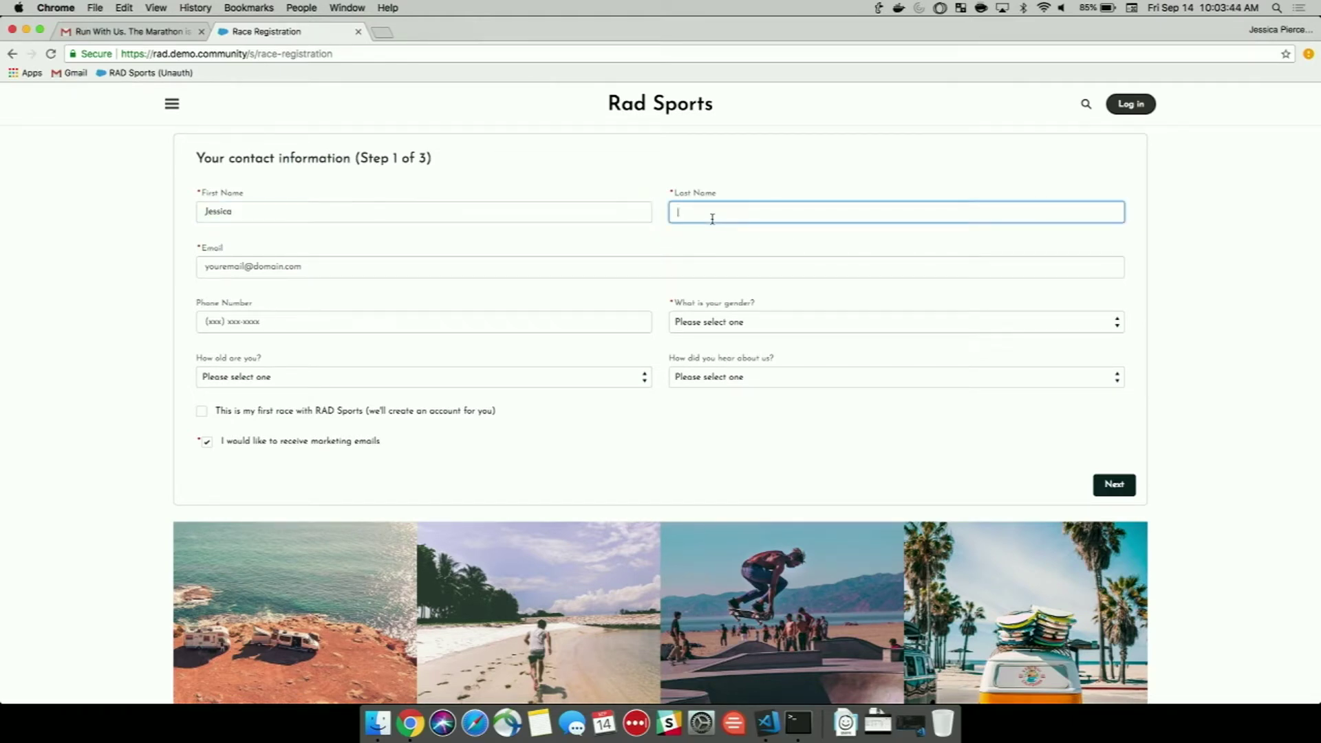
left_click(261, 267)
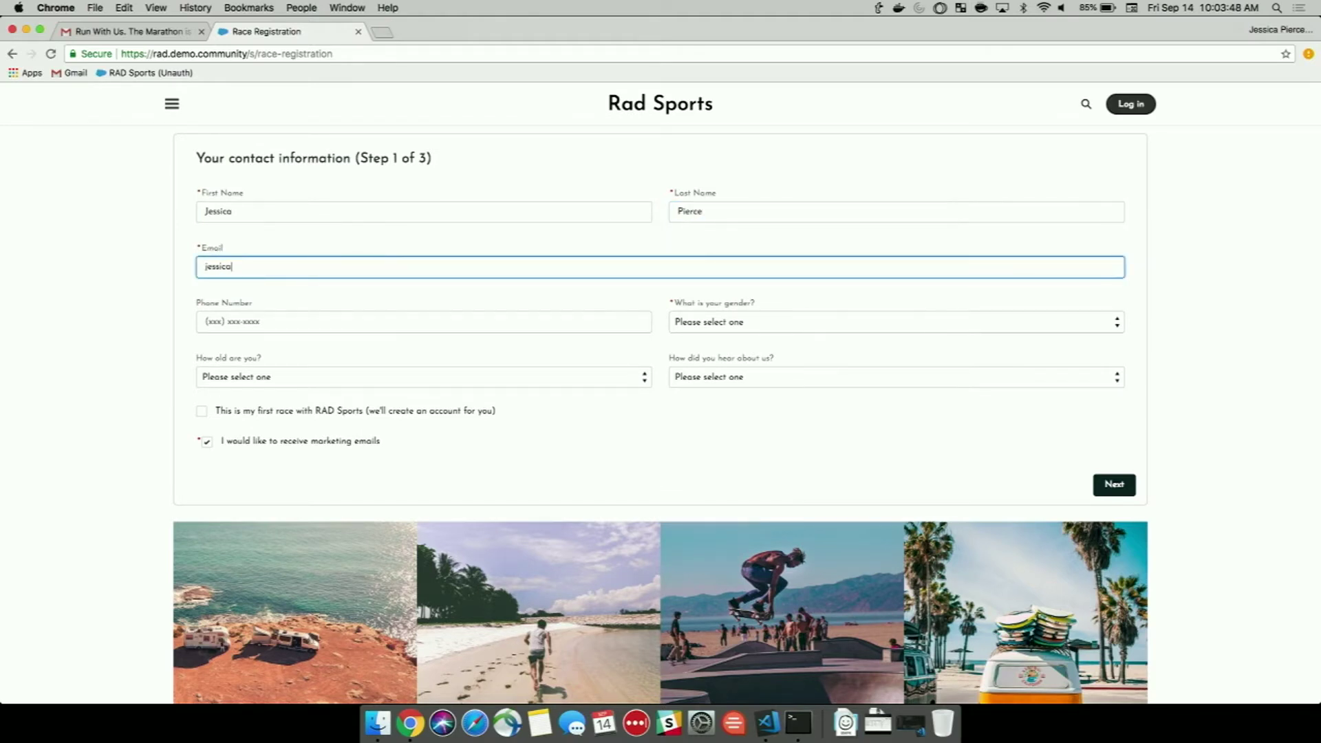
left_click(741, 323)
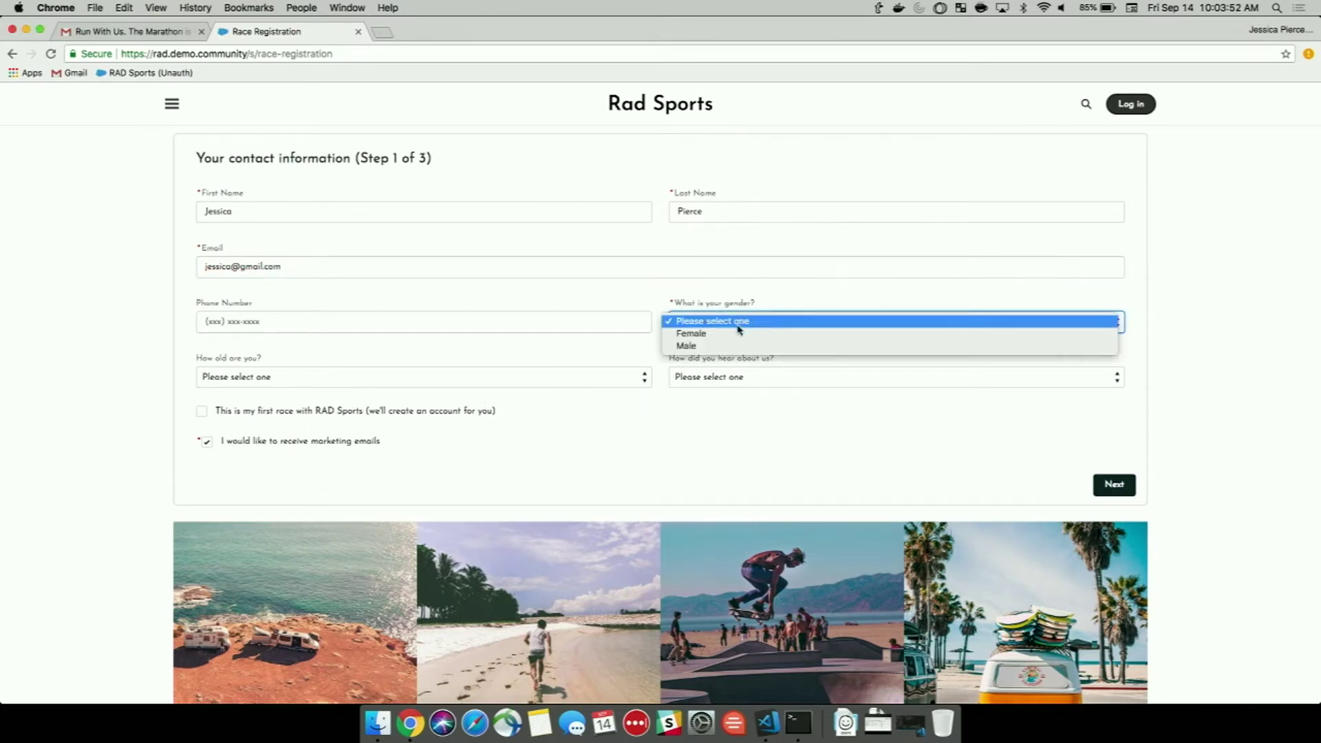
left_click(740, 334)
Continue past step 2 to submit the registration and view the confirmation.
left_click(1129, 495)
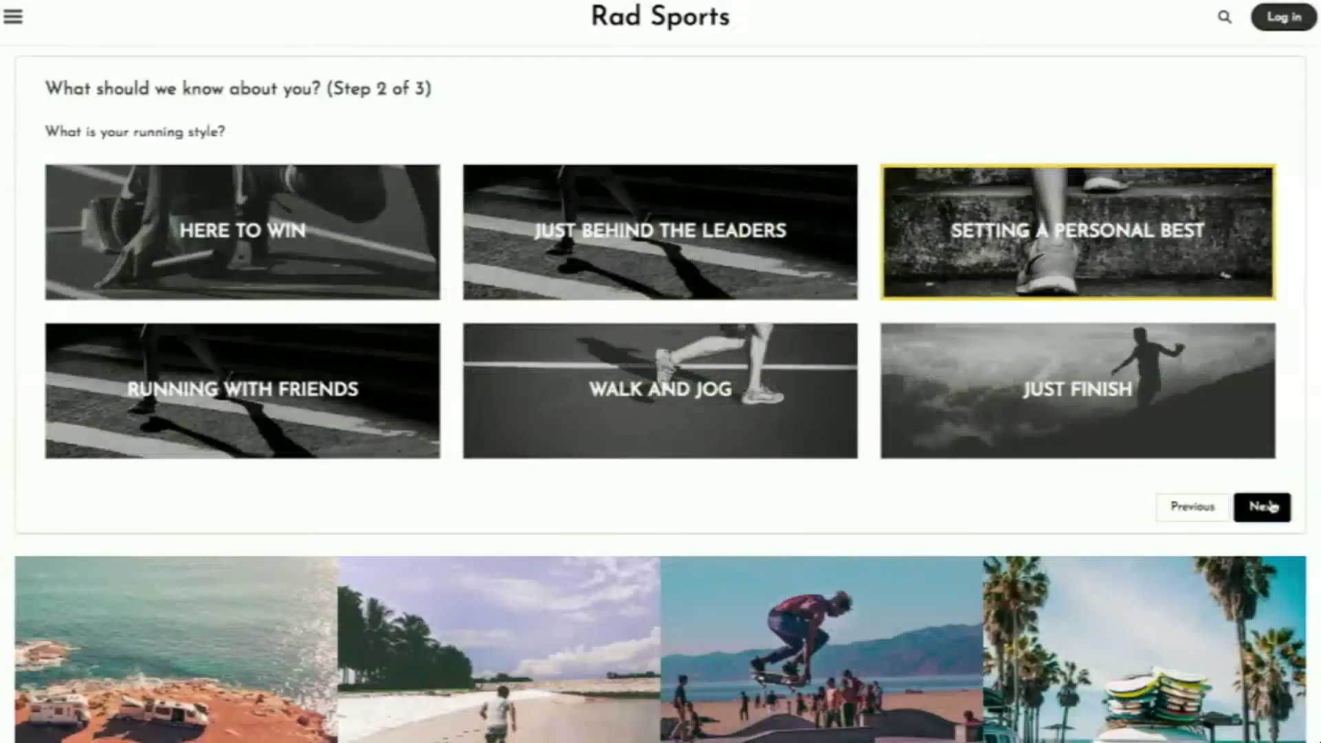
left_click(1271, 506)
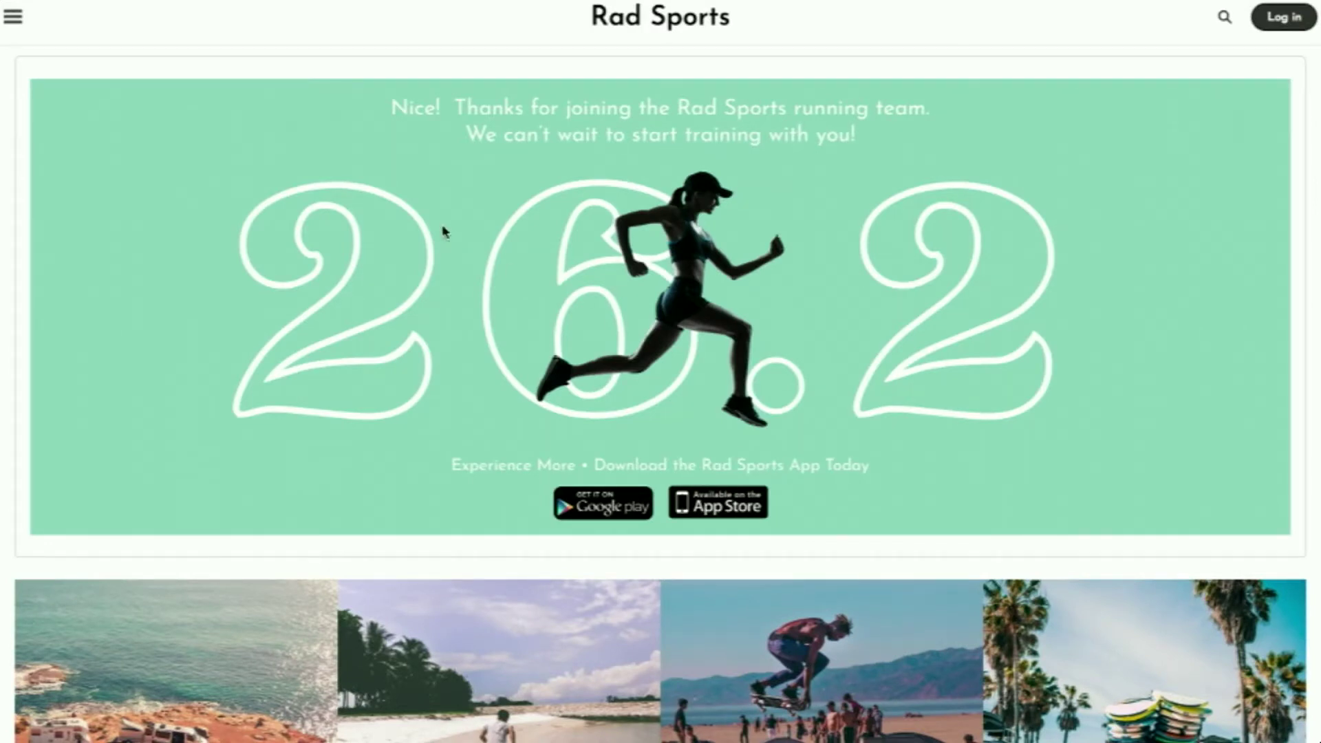
scroll(444, 231, "down", 1)
scroll(789, 294, "up", 1)
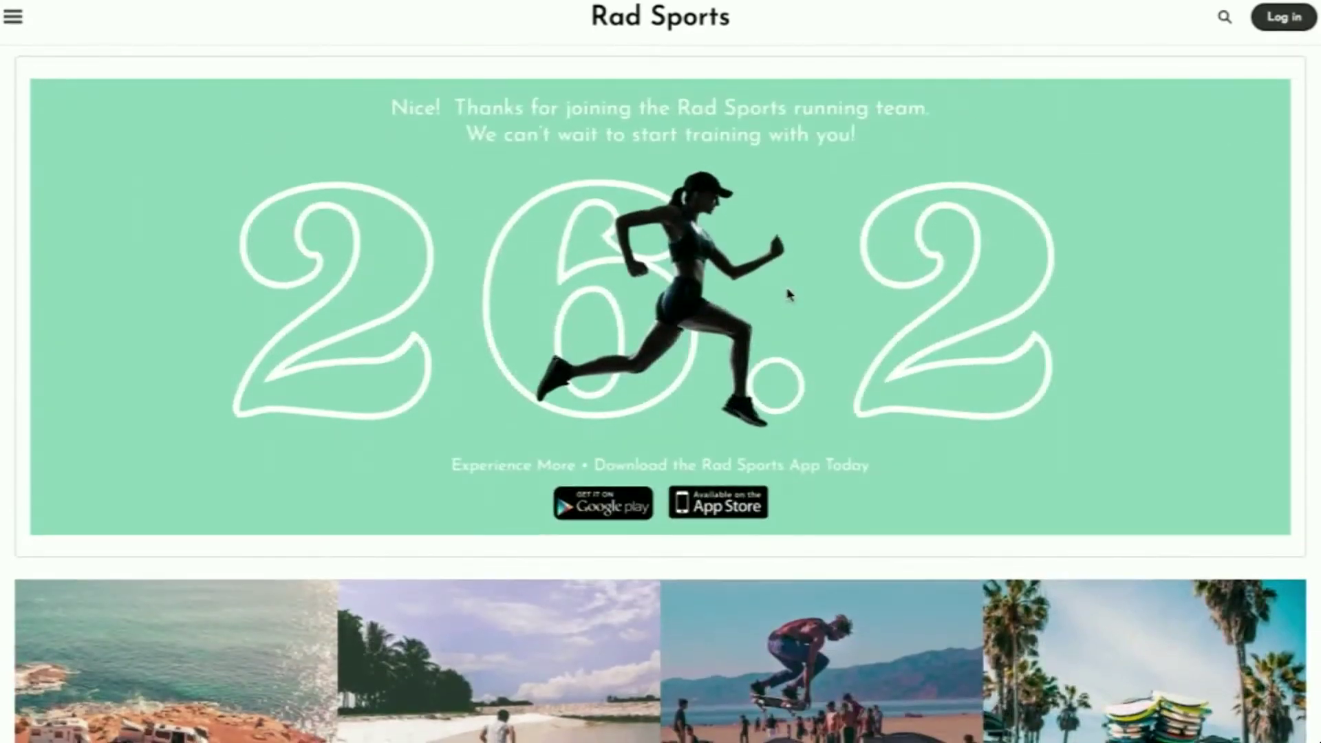
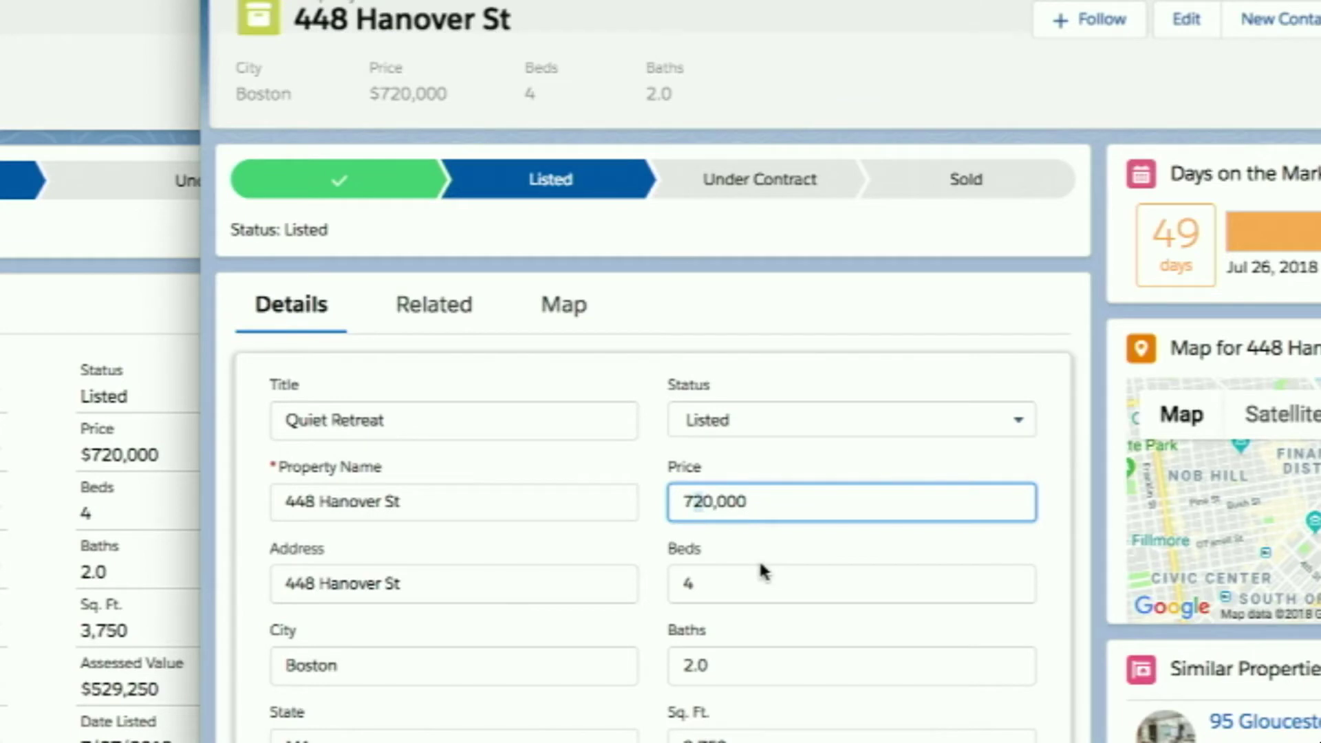
type("5")
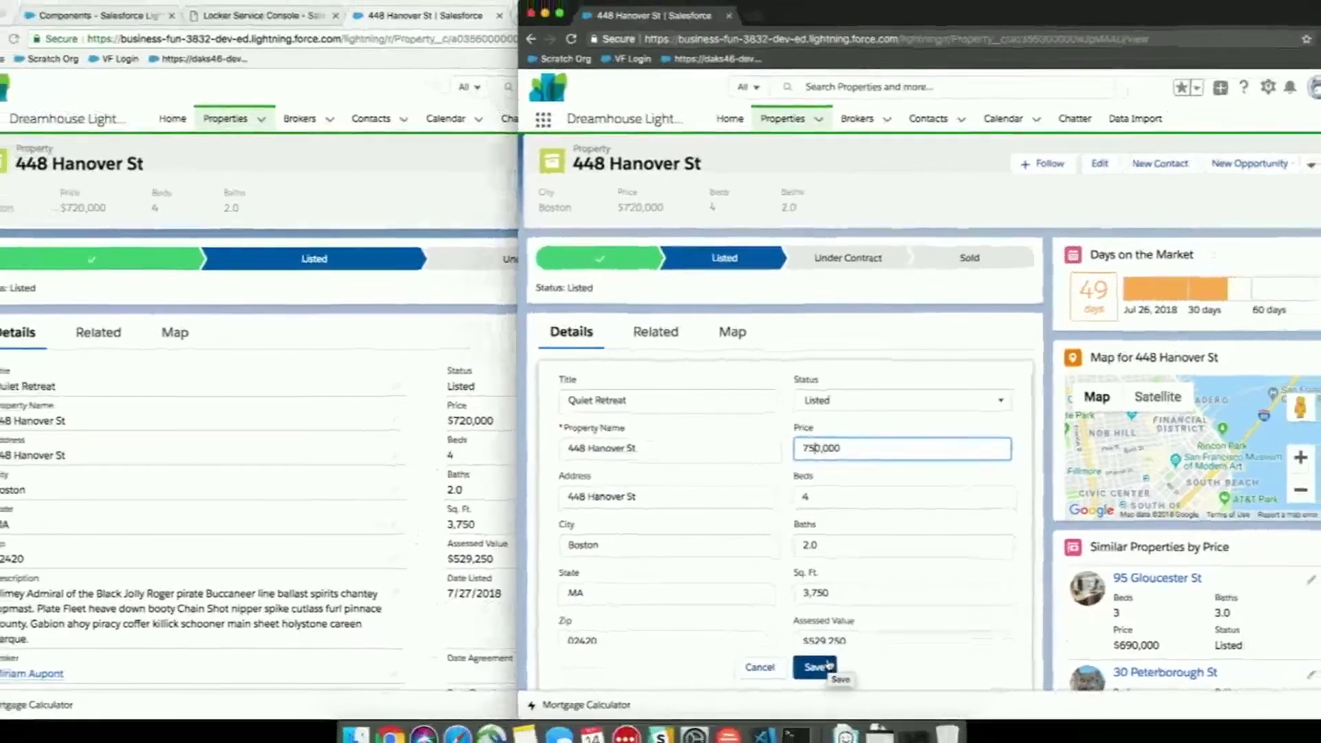
left_click(703, 742)
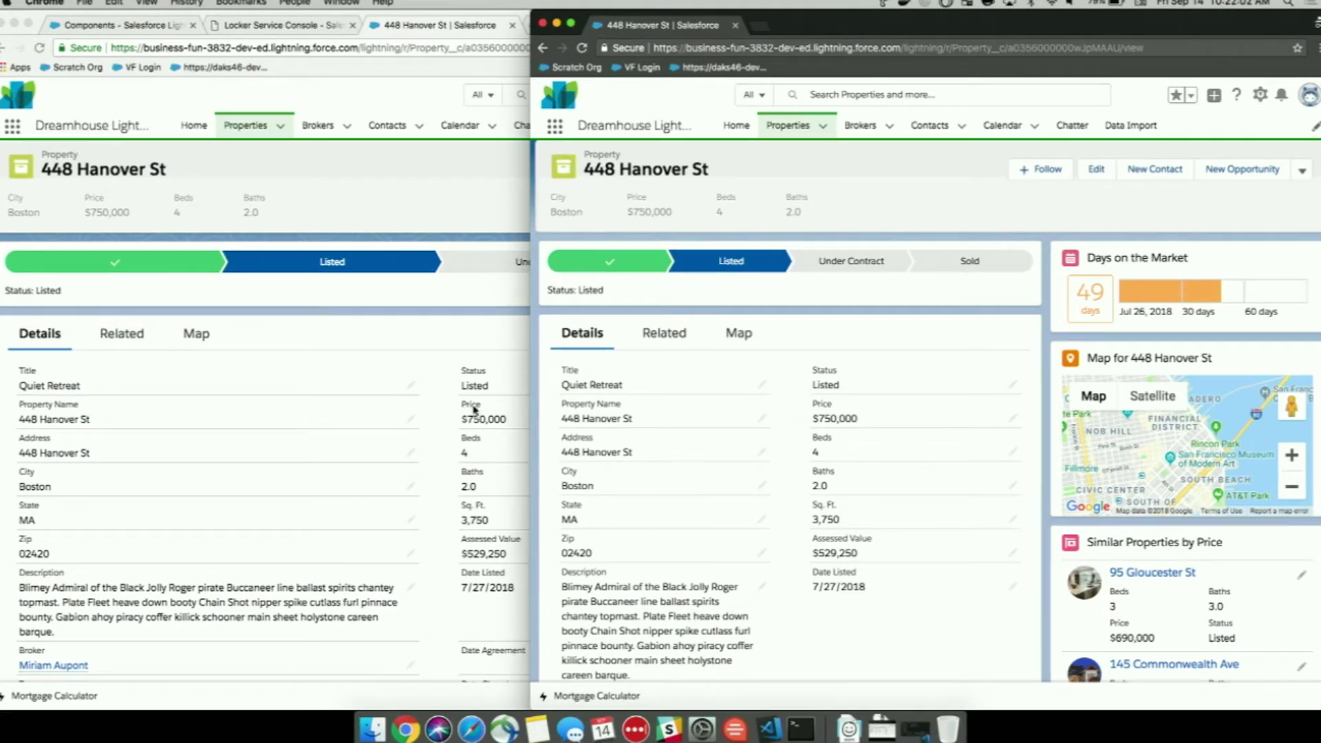
key("super+alt+f")
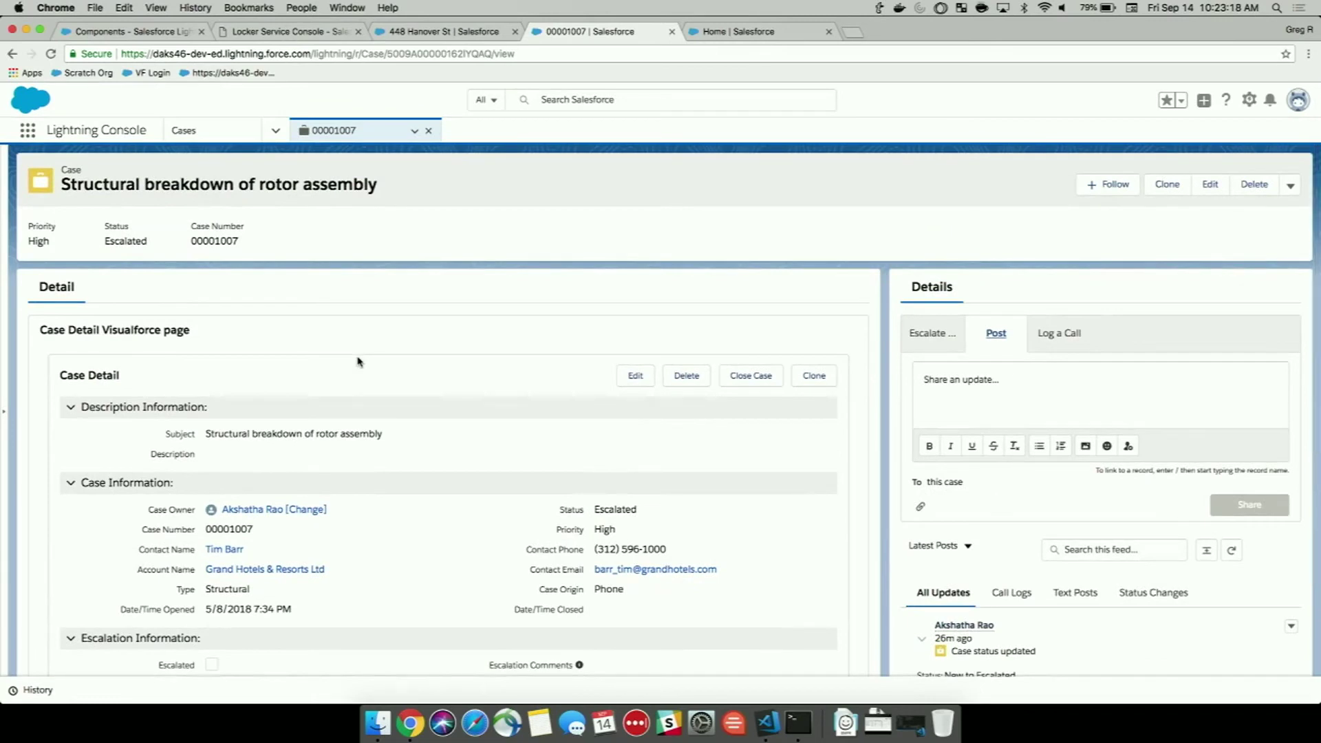
Reload case 00001007, then enter and save the Escalation Comment 'make it happen' on the Escalate tab.
key("super+r")
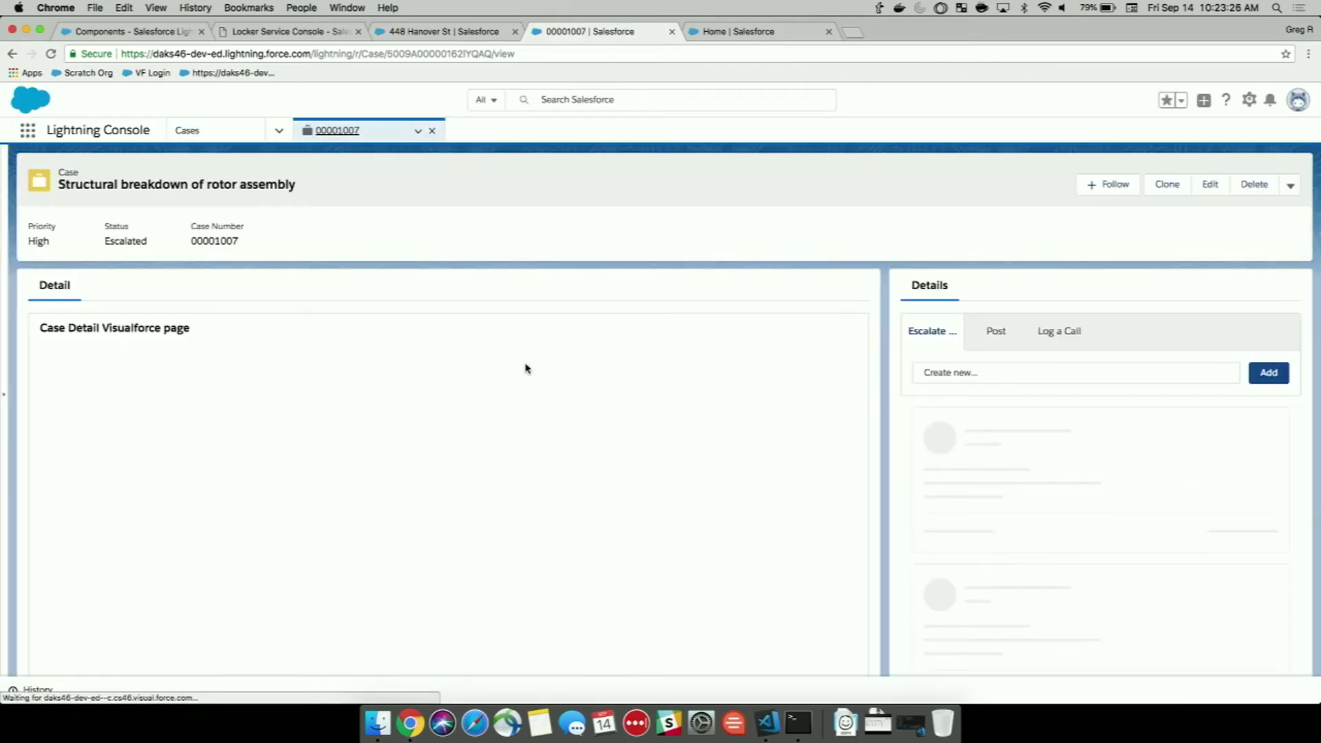
left_click(978, 328)
left_click(934, 331)
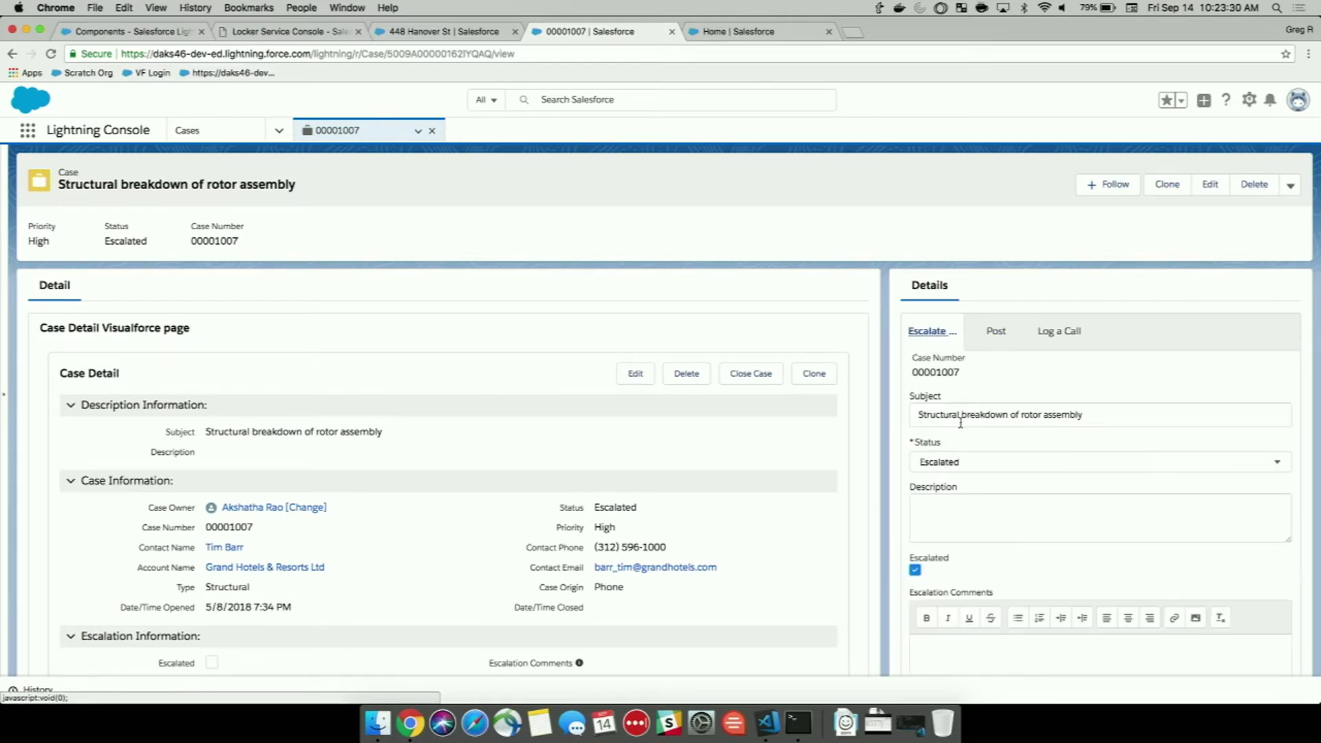
scroll(961, 423, "down", 5)
scroll(960, 422, "up", 1)
left_click(960, 422)
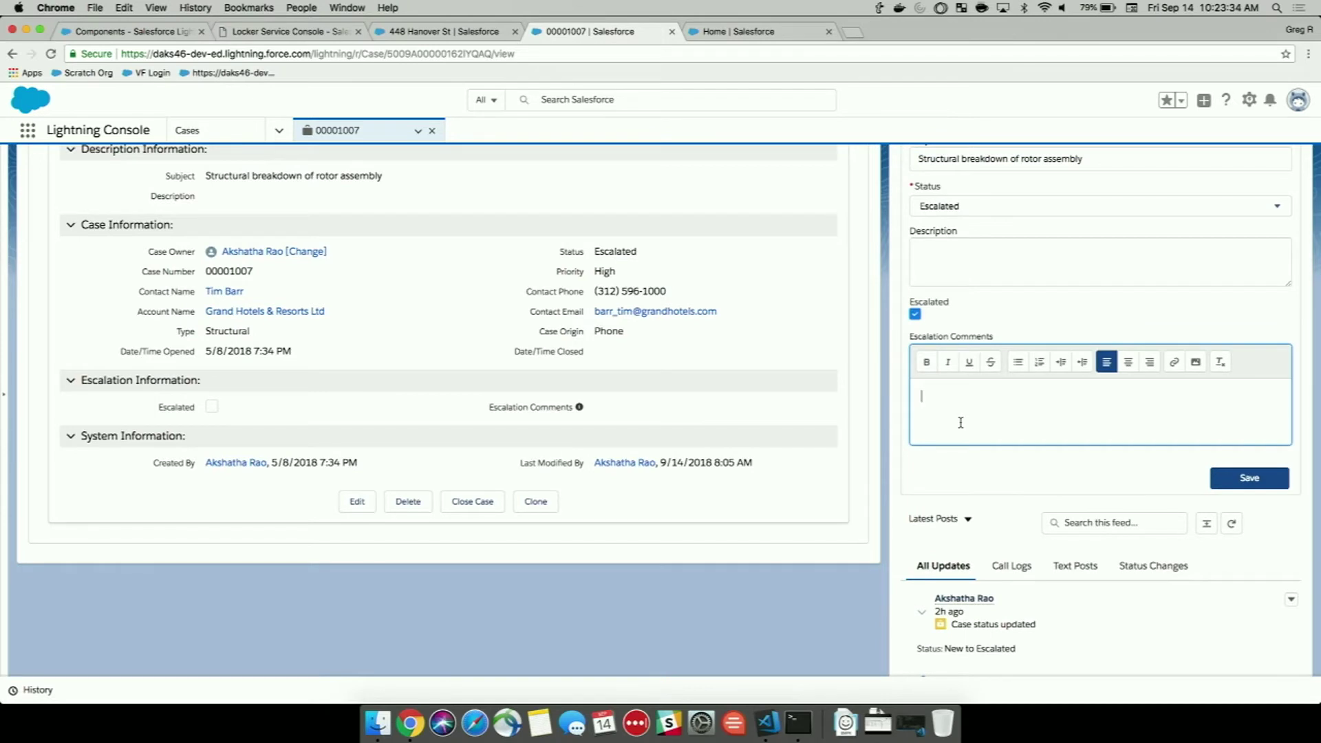
type("ma")
type("ke it happen")
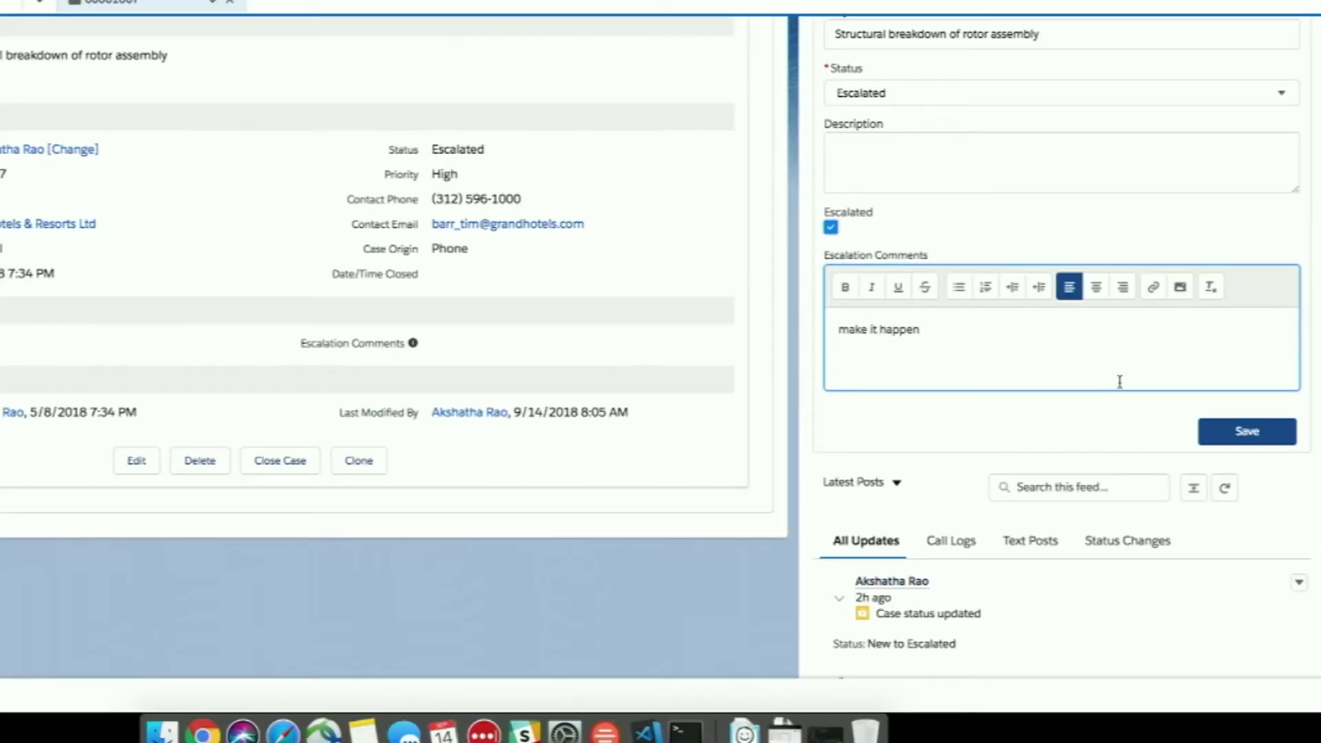
left_click(1214, 436)
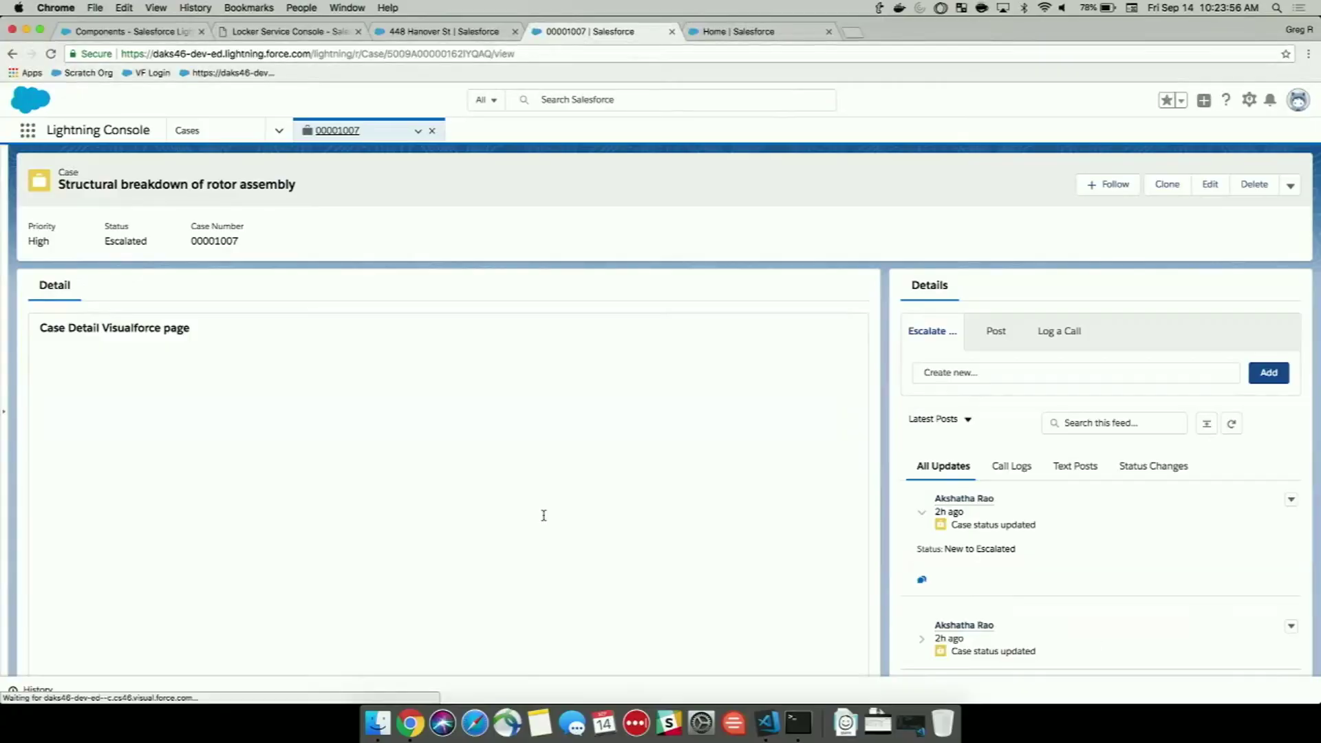
scroll(613, 584, "down", 1)
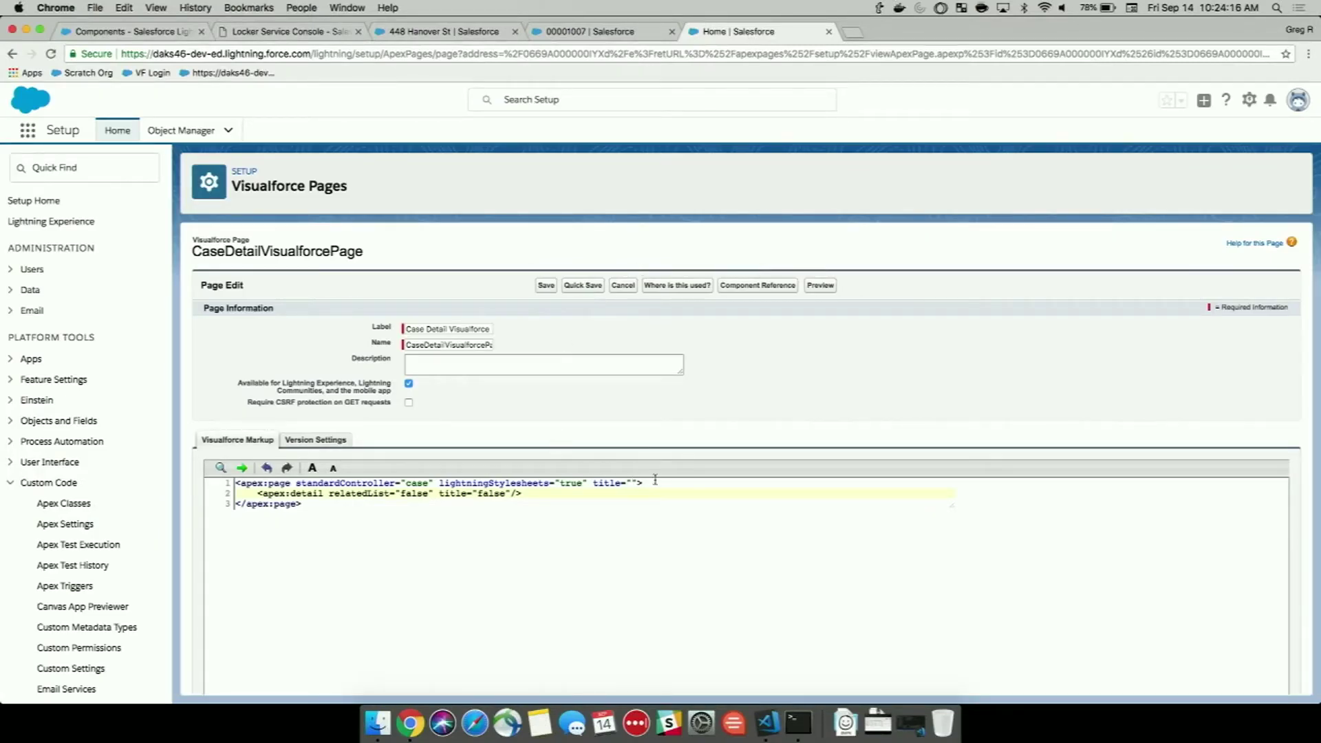
Add <apex:liveController/> below the page tag in CaseDetailVisualforcePage, quick-save, and return to the case.
key("Return")
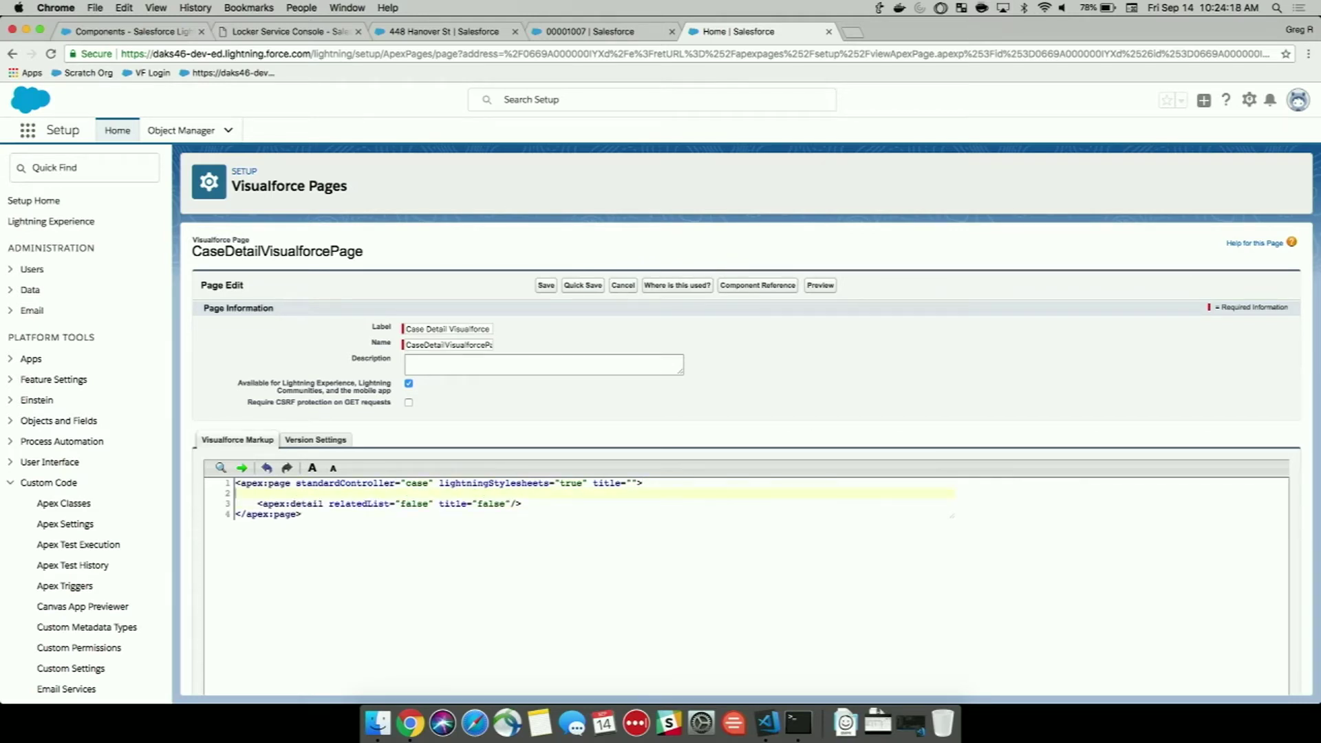
type("<apex")
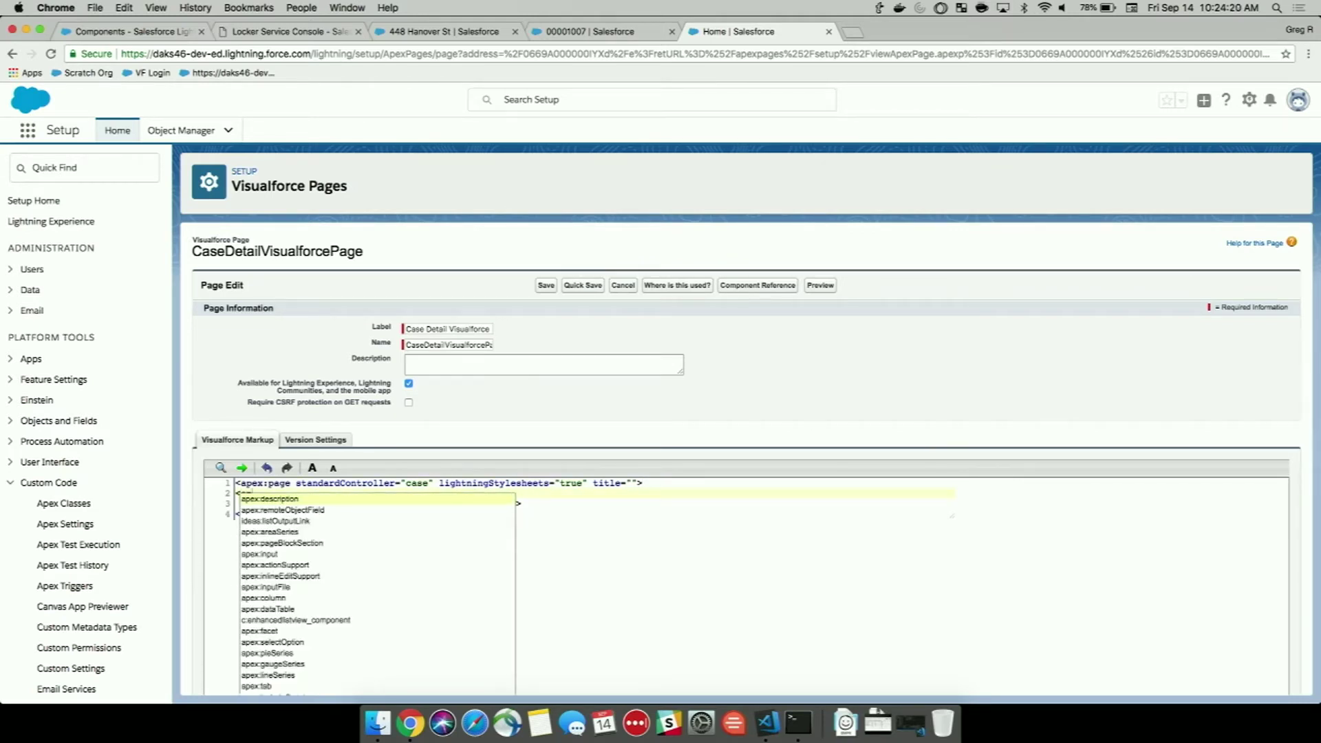
type(":li")
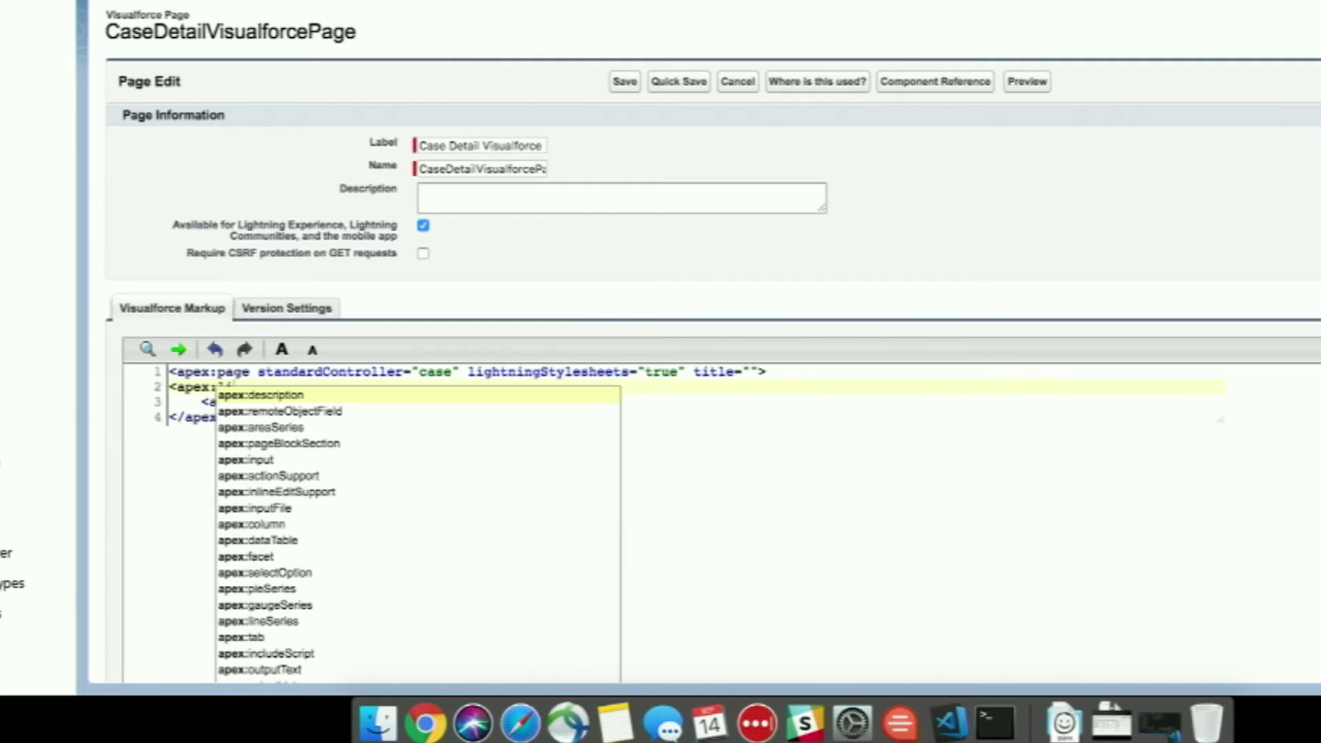
type("ve")
key("Return")
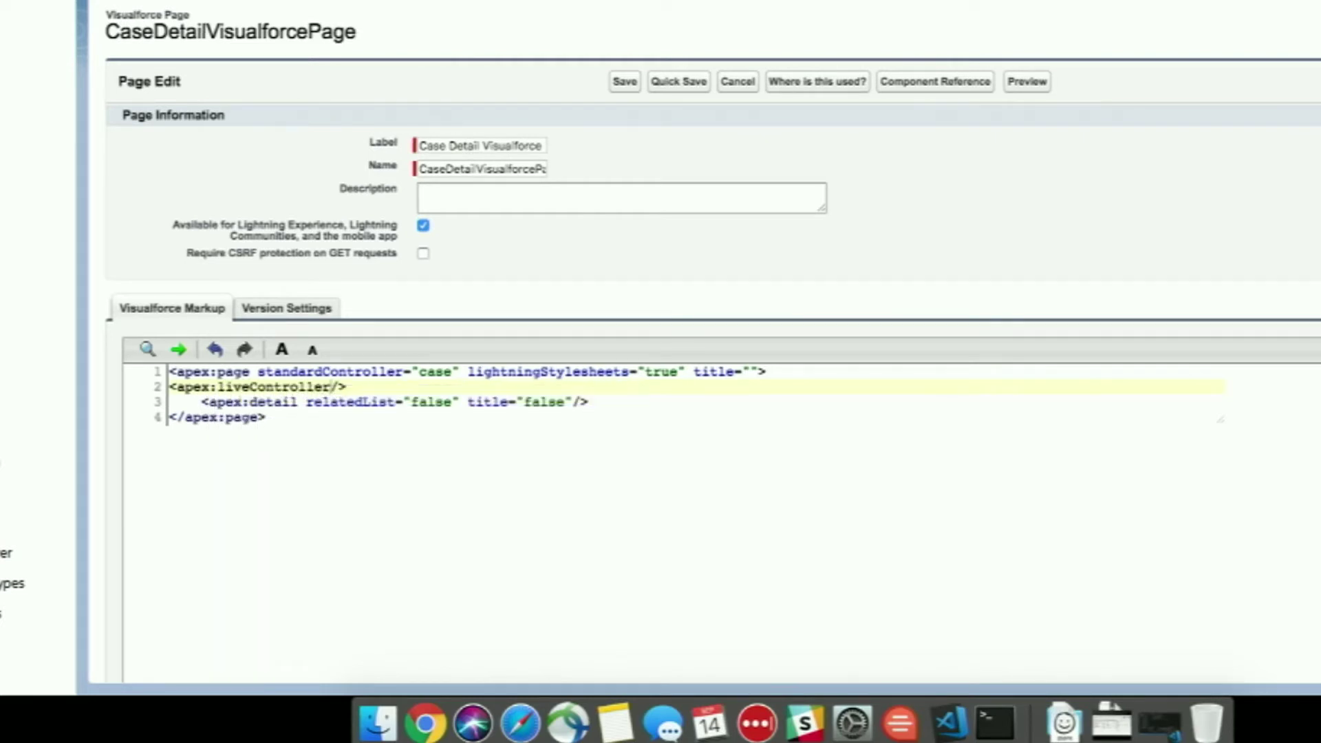
left_click(686, 83)
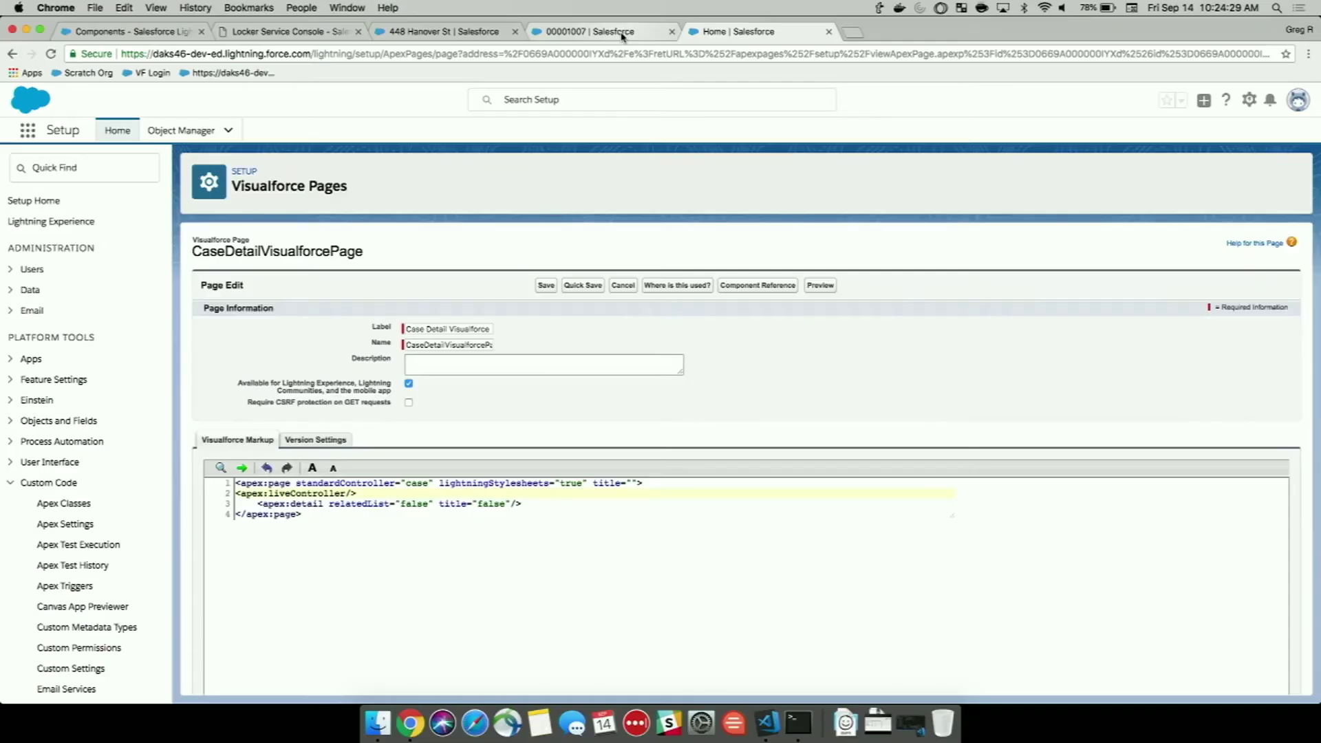
left_click(621, 34)
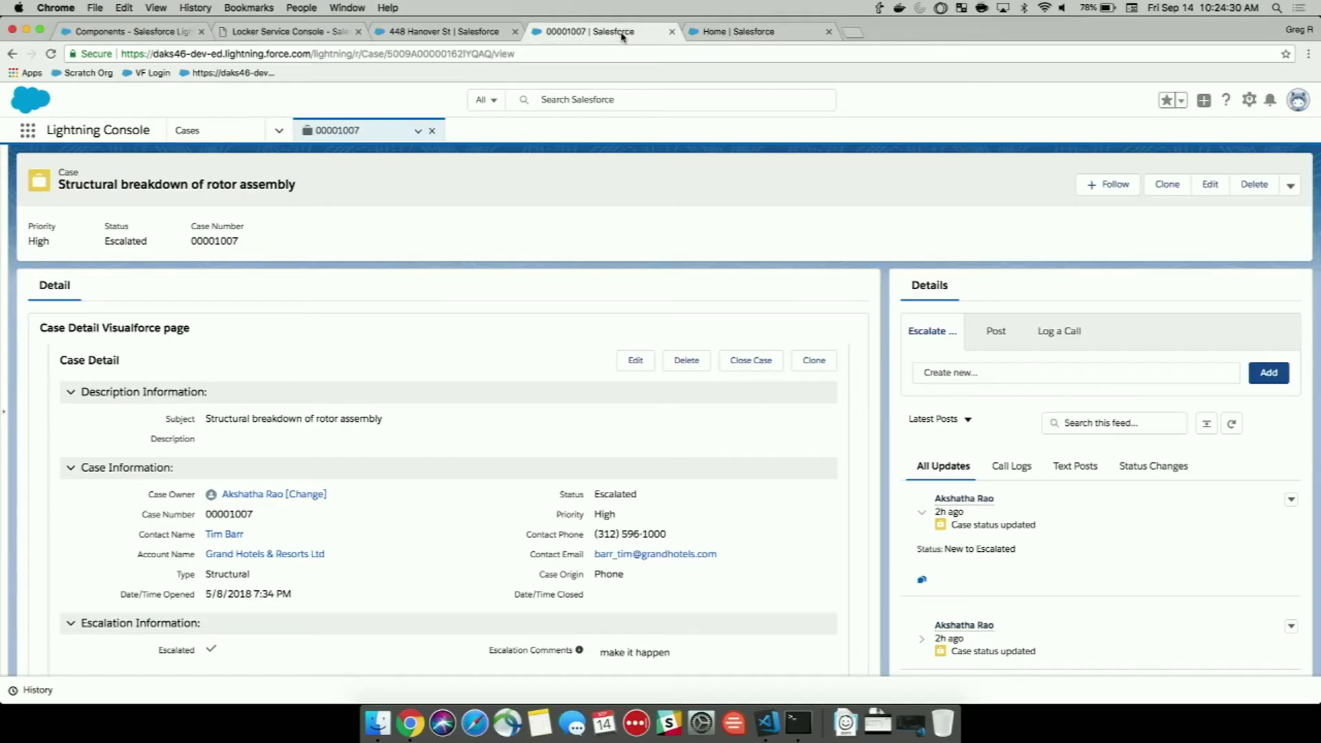
Reload case 00001007, then change its escalation comment to 'make it happen NOW!' and save.
key("super+r")
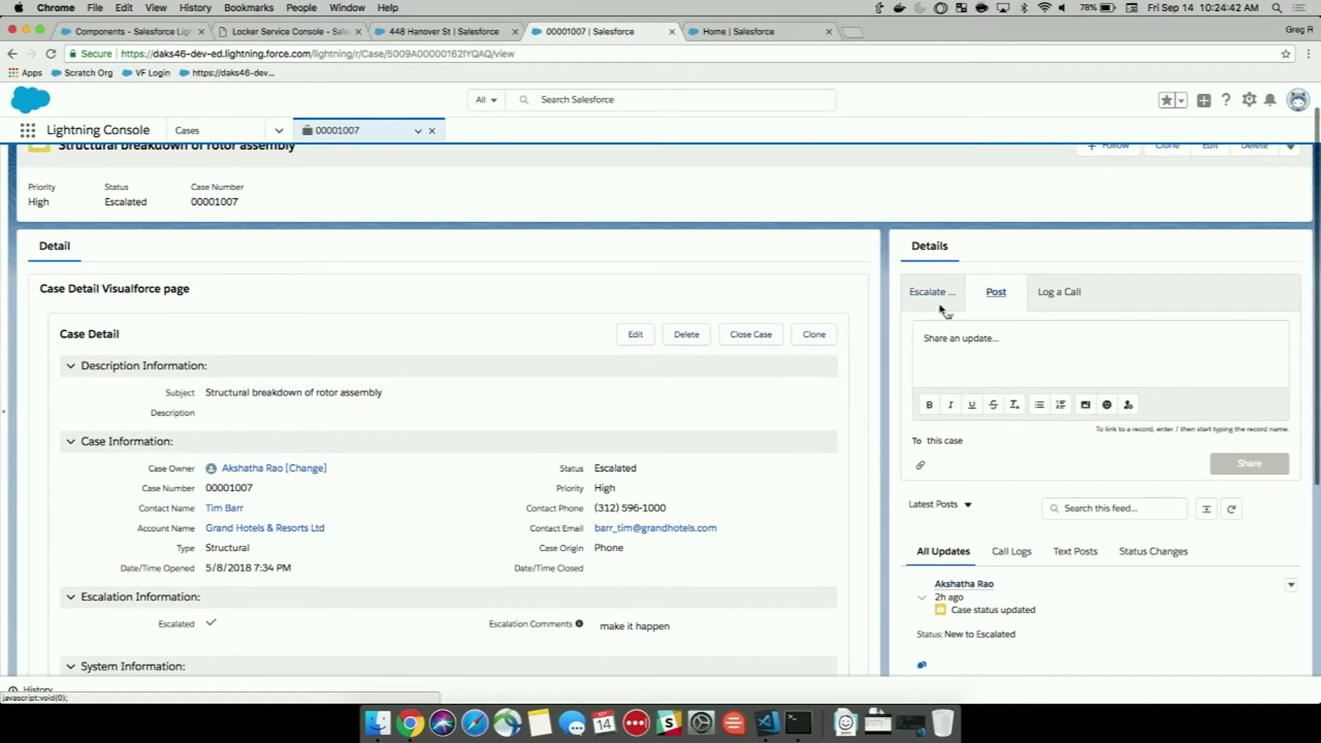
left_click(941, 296)
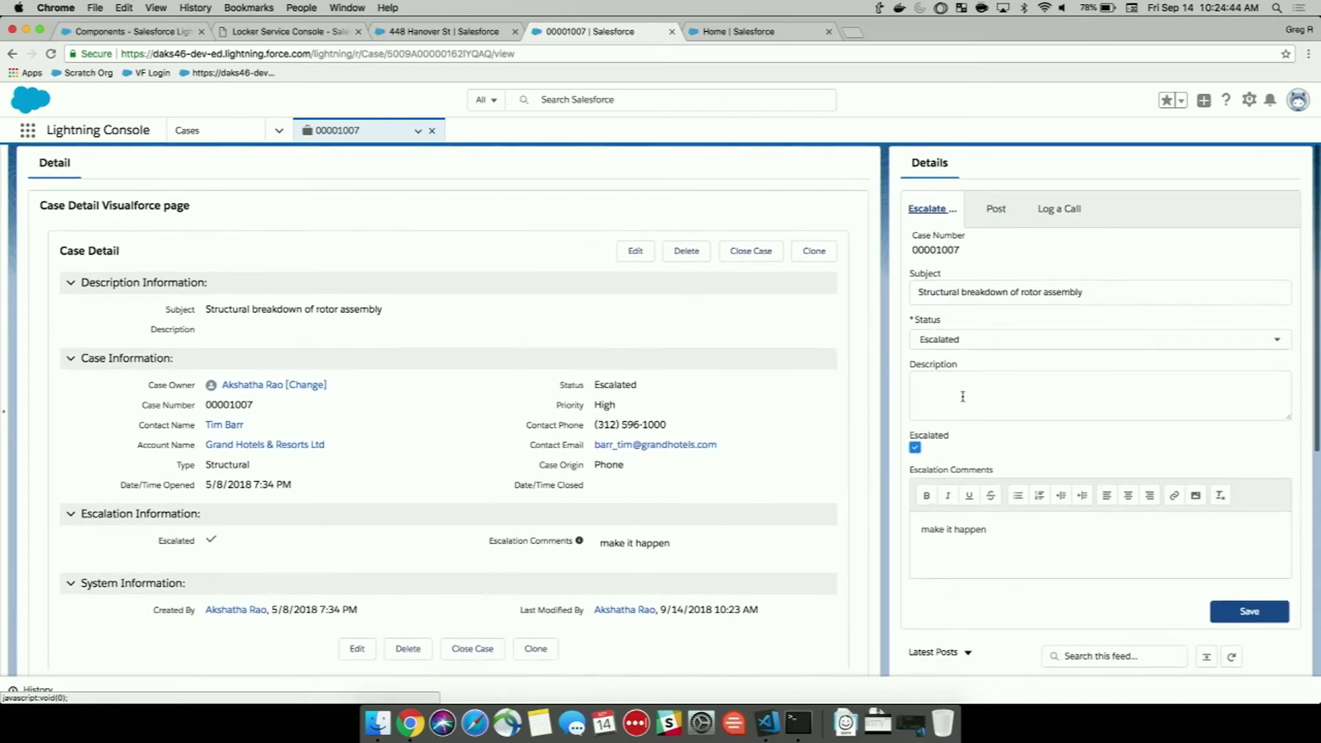
left_click(1024, 538)
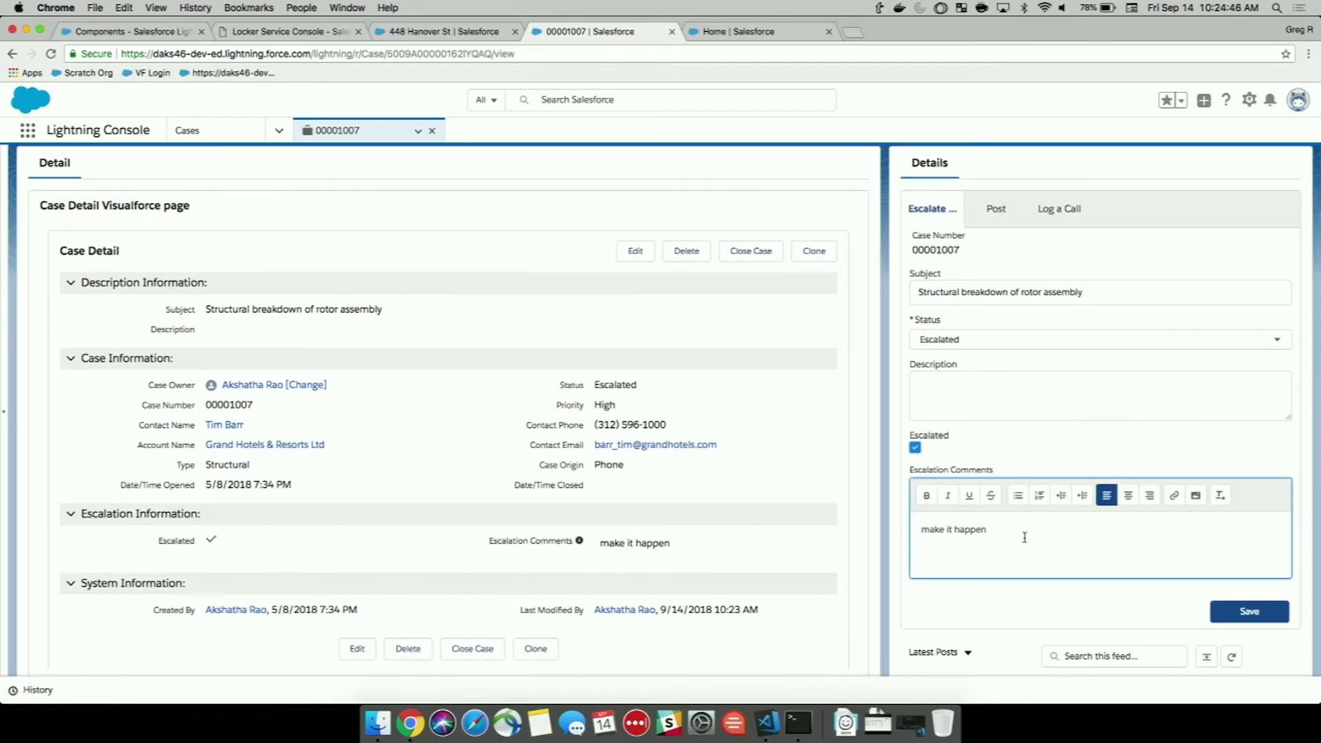
type("NO")
type("W!")
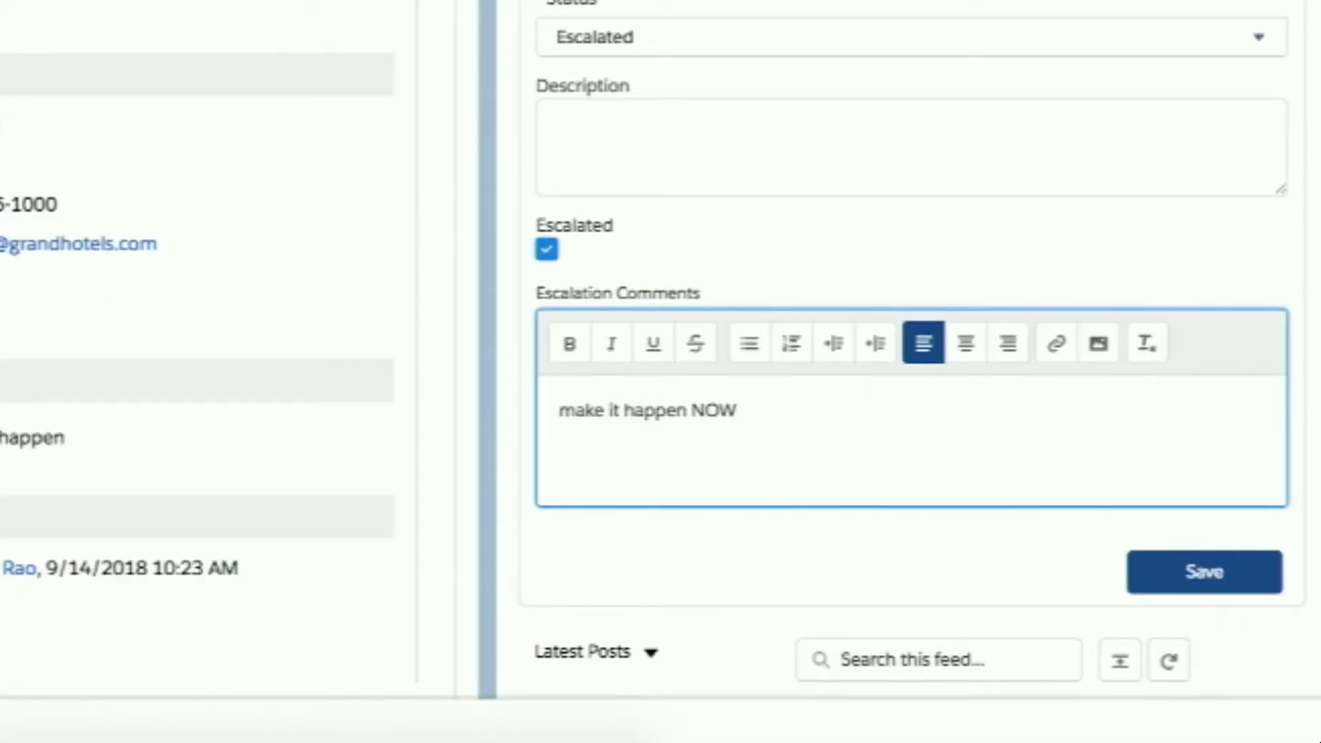
left_click(1178, 585)
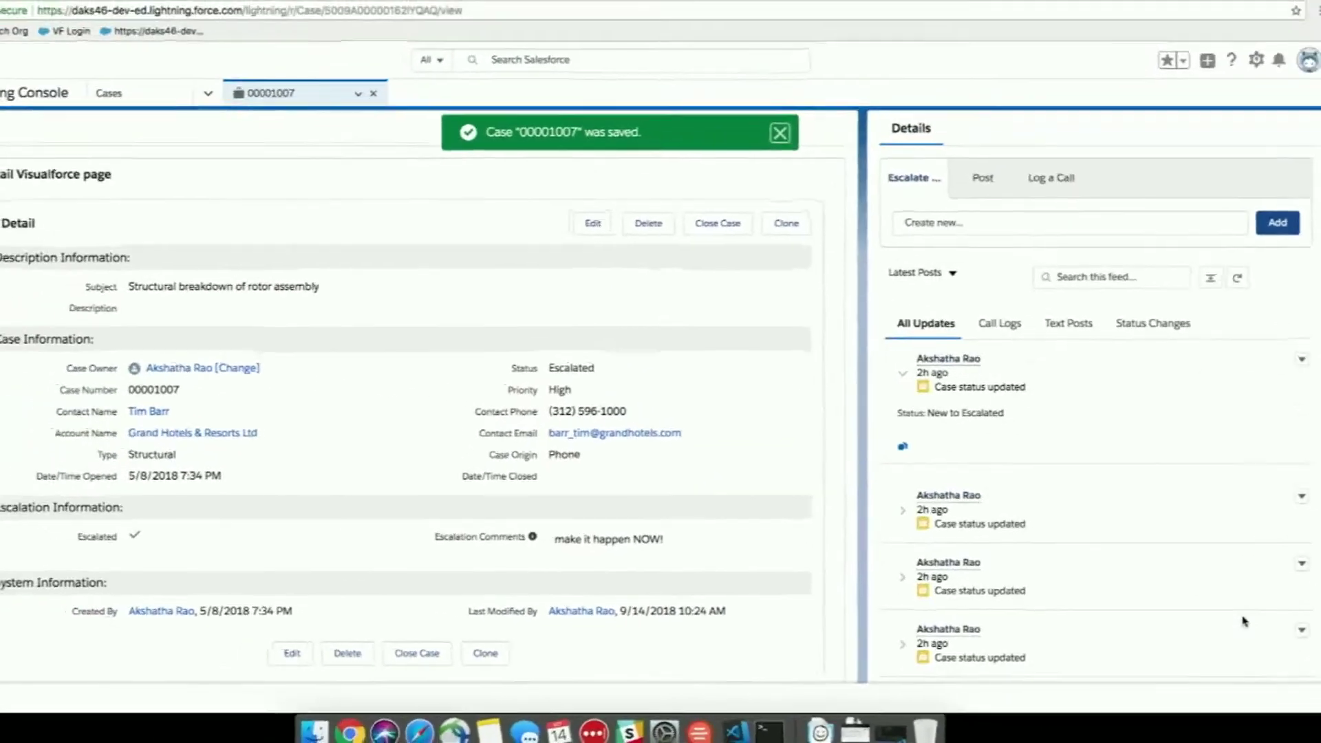